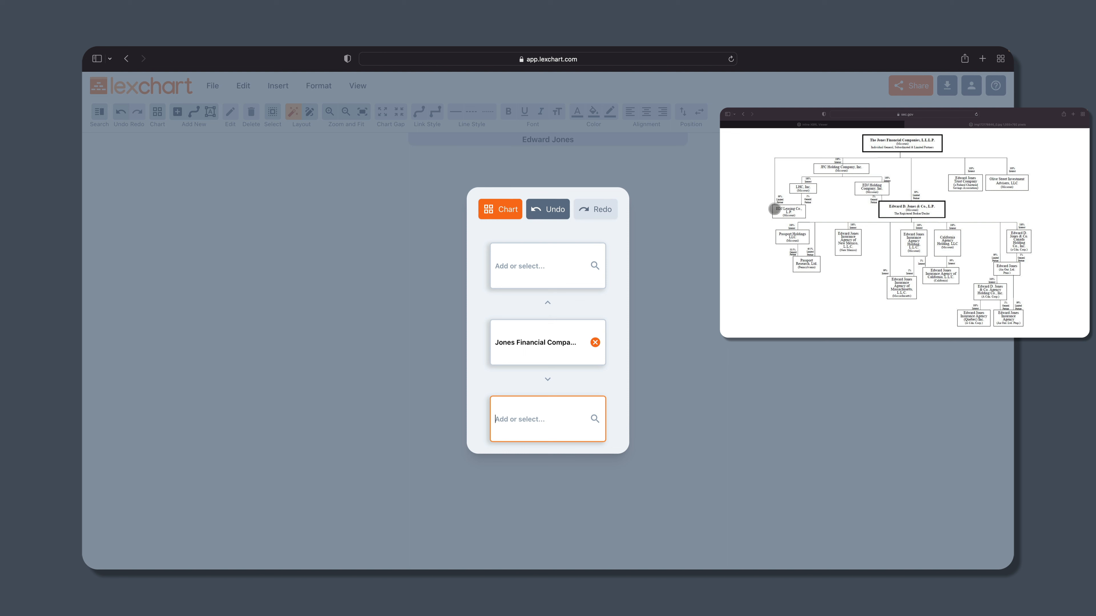
- Add EDJ Leasing Co and JFC Holding Co as children below Jones Financial Companies
left_click(534, 424)
type("EDJ Leasing Co")
key("Return")
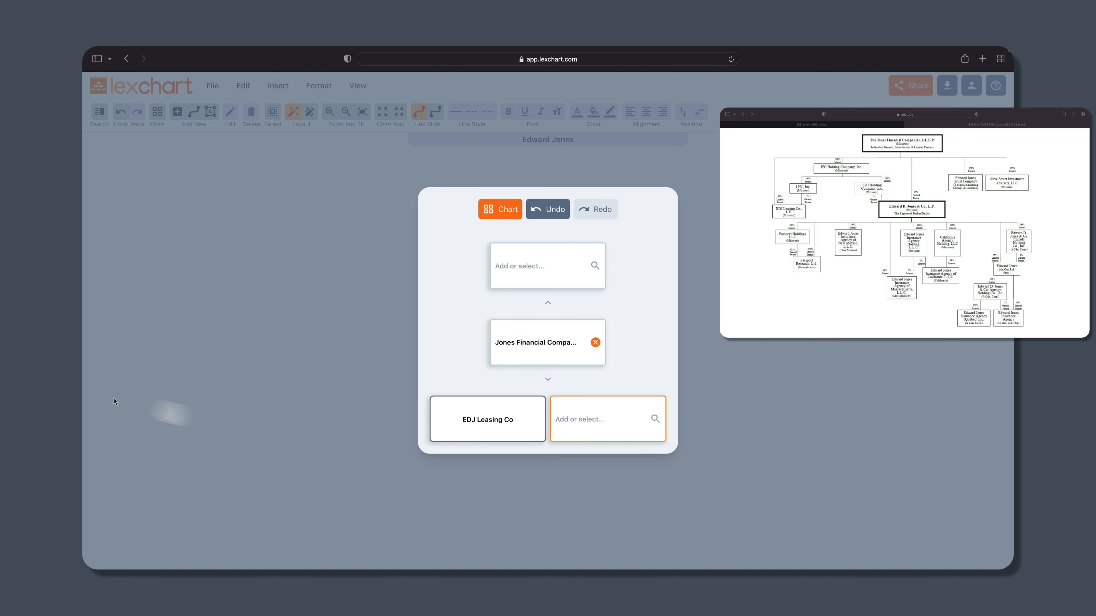
type("JFC H")
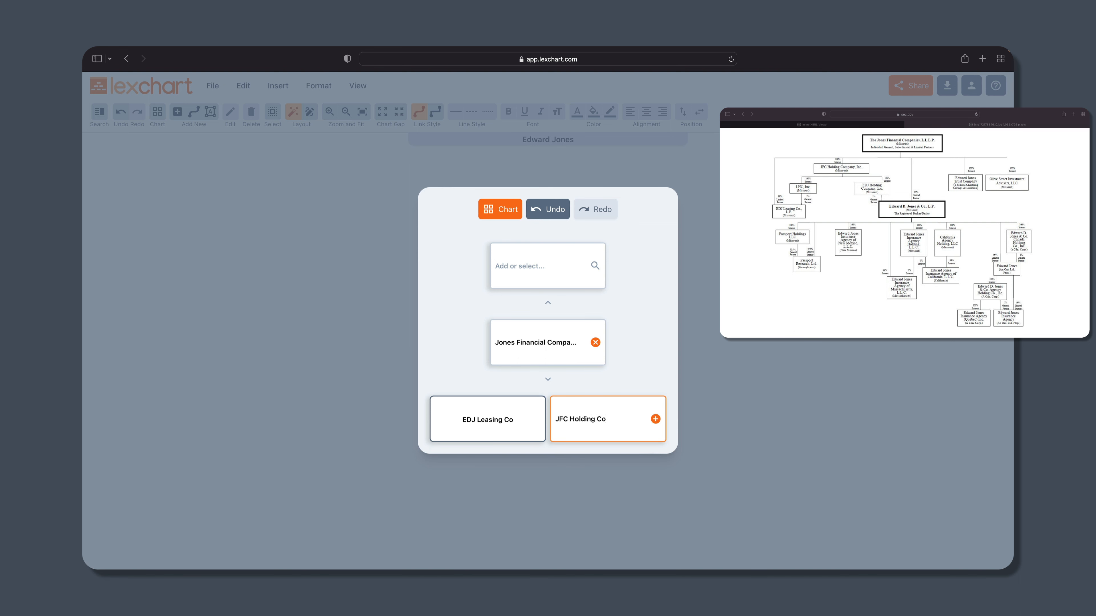
type("olding Co")
key("Return")
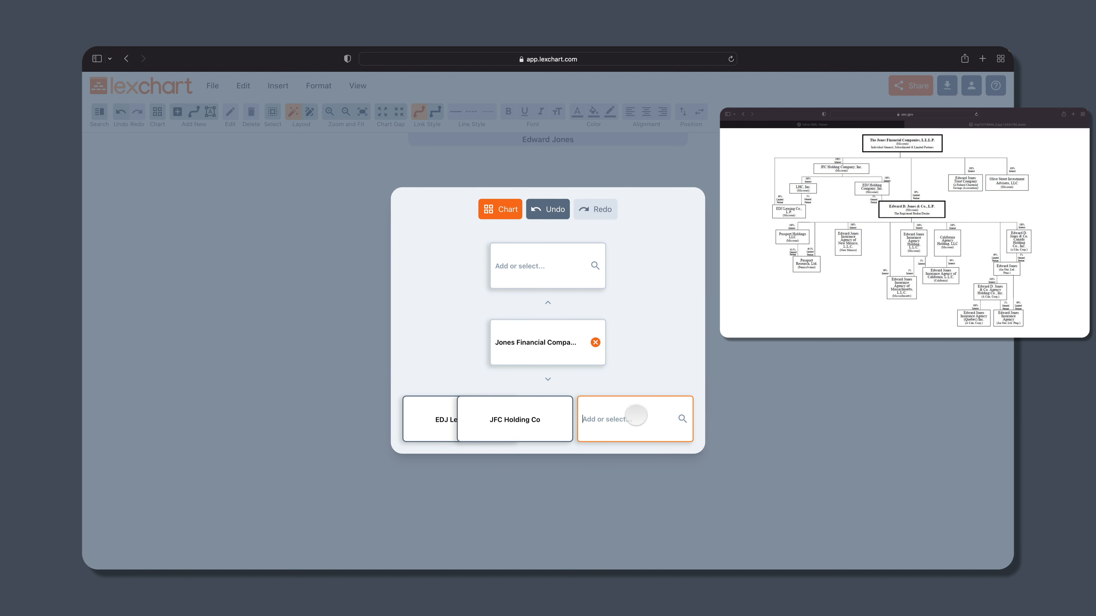
- Add Edward Jones & Co, Edward Jones Trust Co and Olive St. Inv. Advisers as further children of Jones Financial Companies
type("Edward Jones & Co")
key("Return")
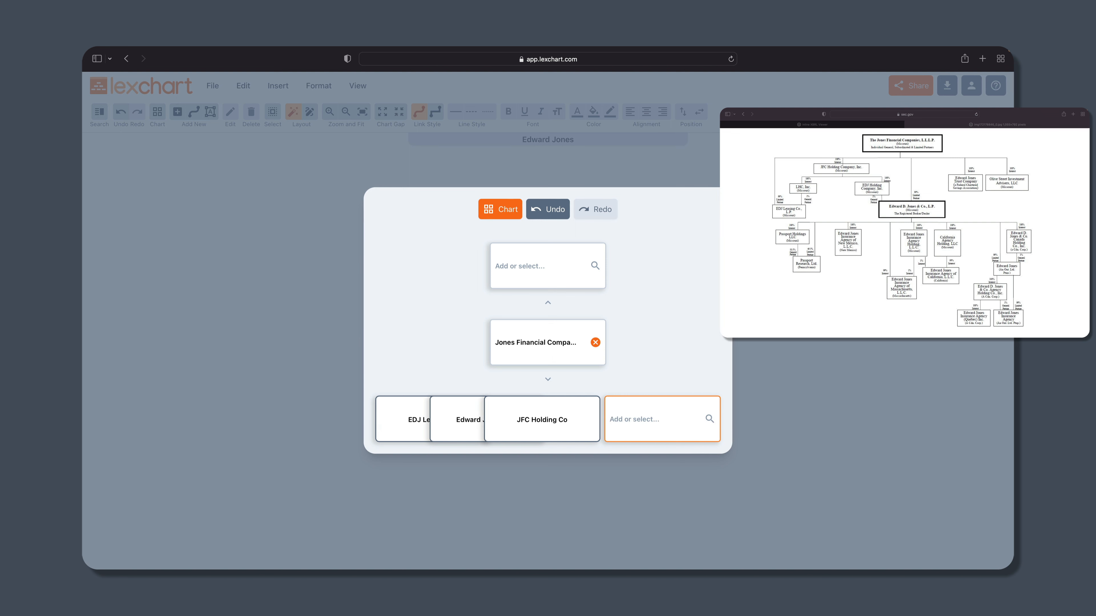
type("Edward Jones Trust")
key("Return")
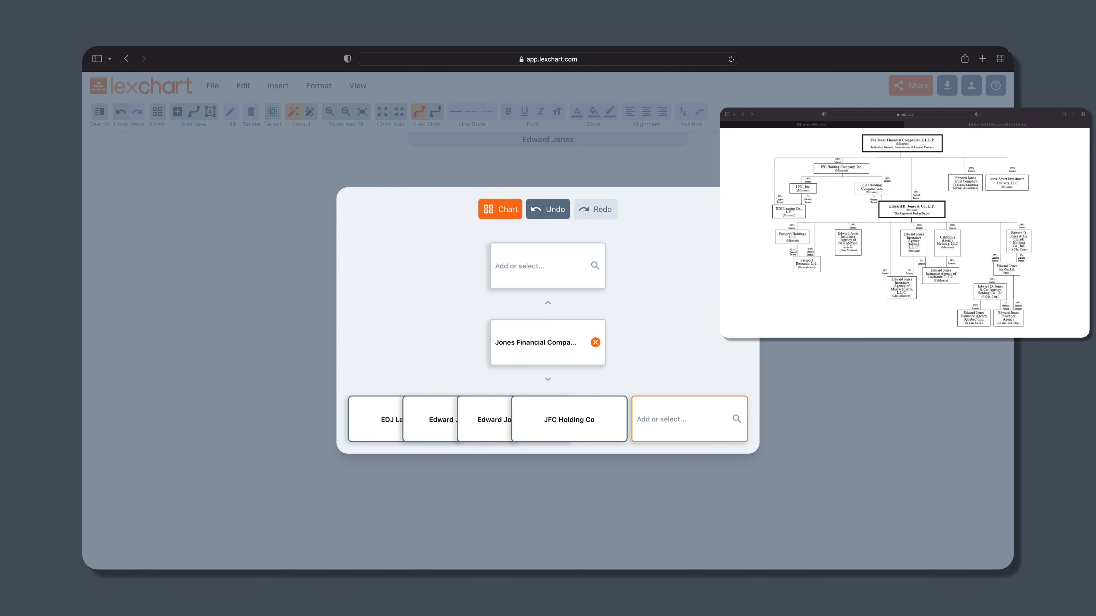
type("Olive St. Inv. Advisers")
key("Return")
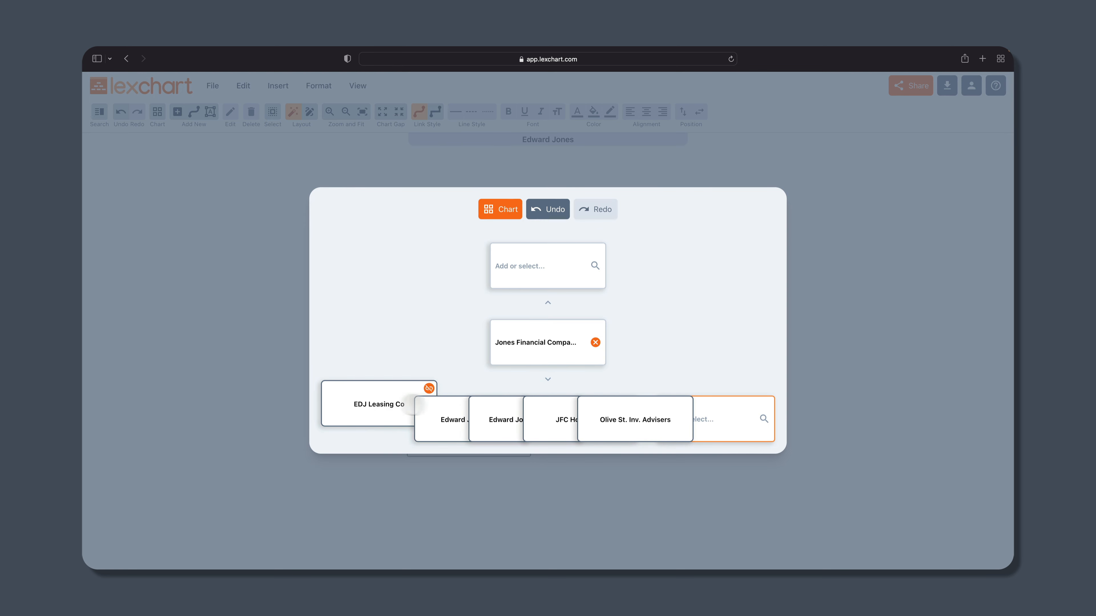
- Make JFC Holding Co the central entity and add LHC and EDJ Holding Co as its children
left_click(539, 406)
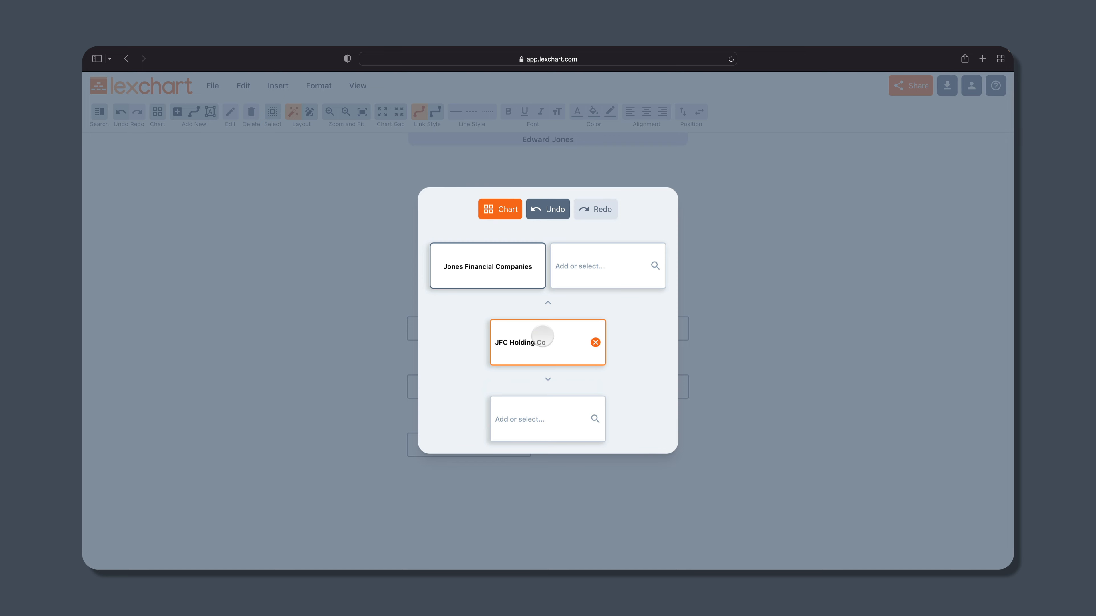
left_click(535, 419)
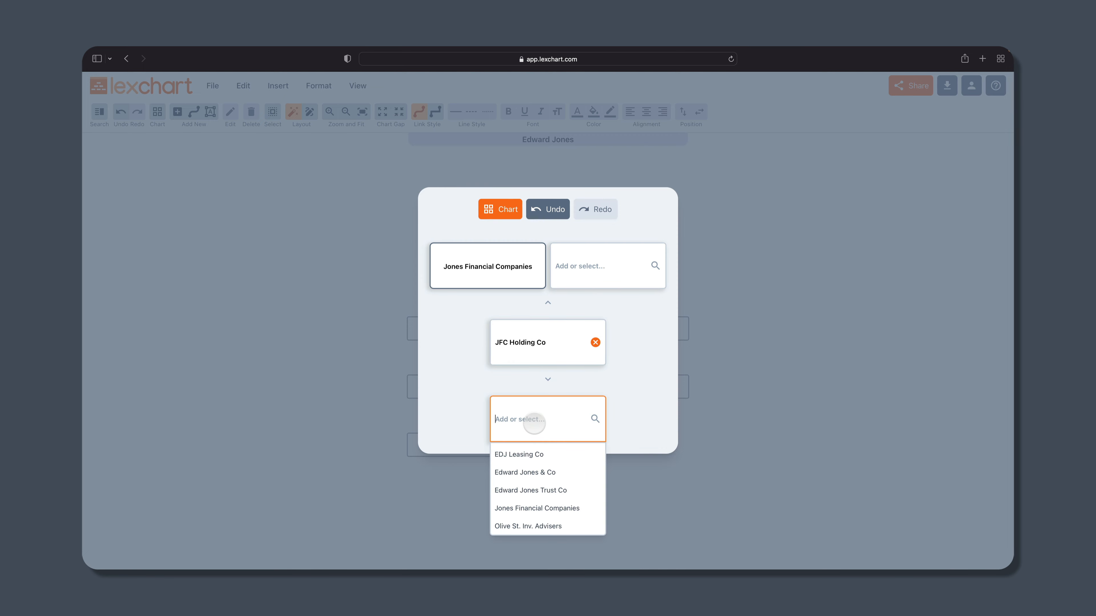
type("LJC")
key("Return")
type("EDJ Holding Co")
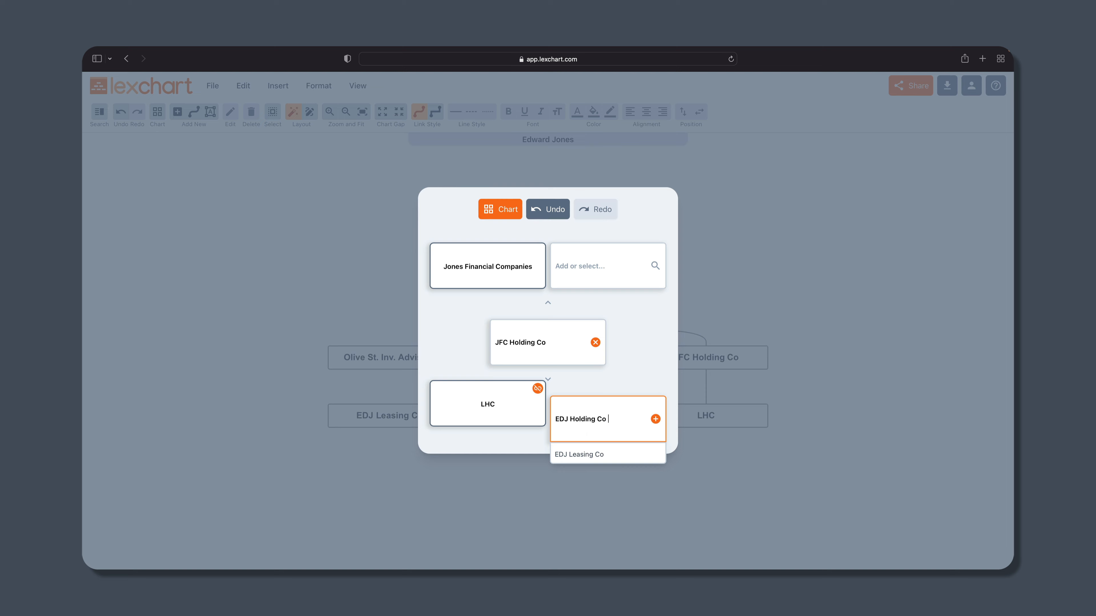
key("Return")
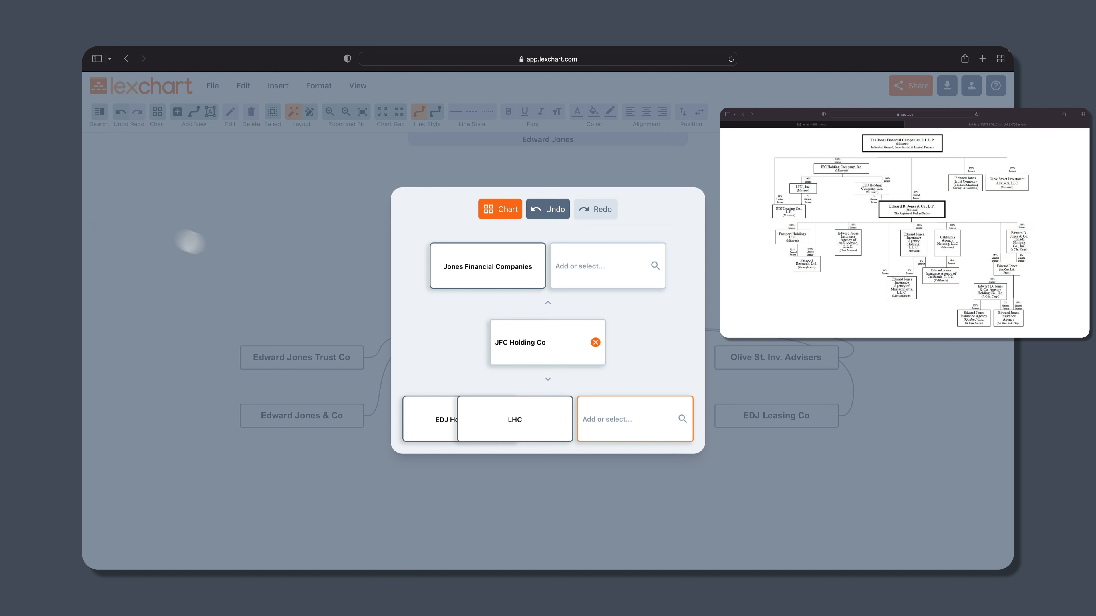
- Link the existing EDJ Leasing Co as a child of LHC, and switch the chart's link style to right-angled lines
left_click_drag(542, 421, 519, 414)
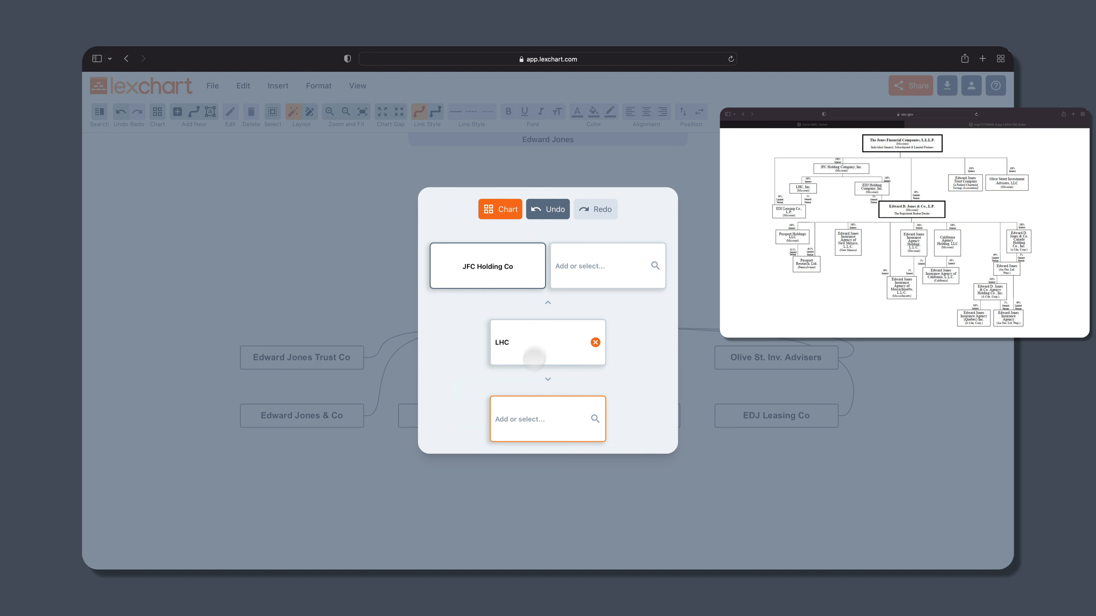
left_click(529, 424)
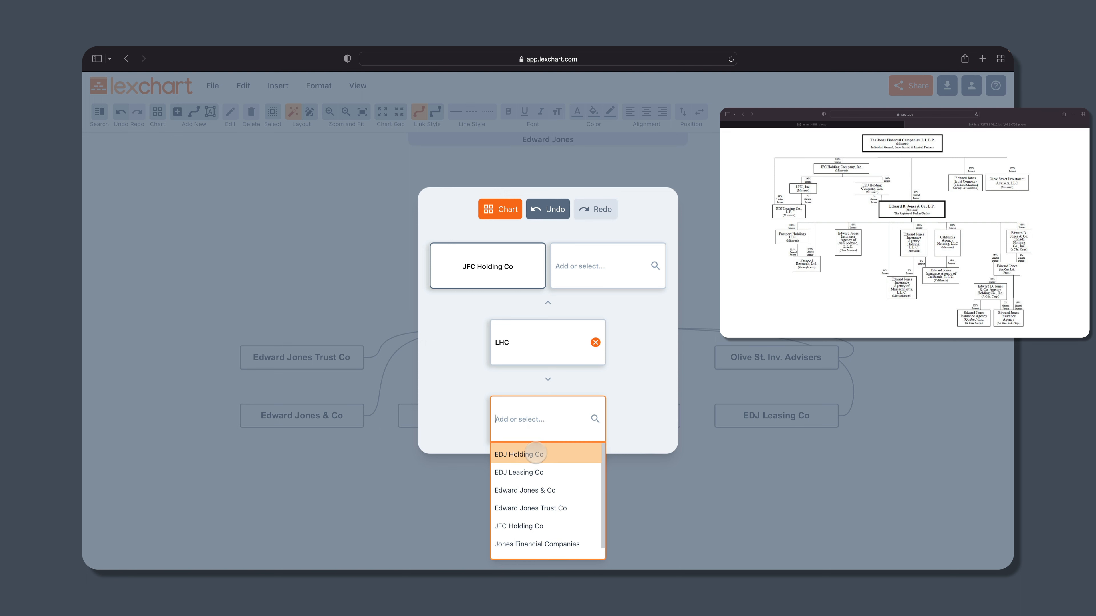
left_click(523, 472)
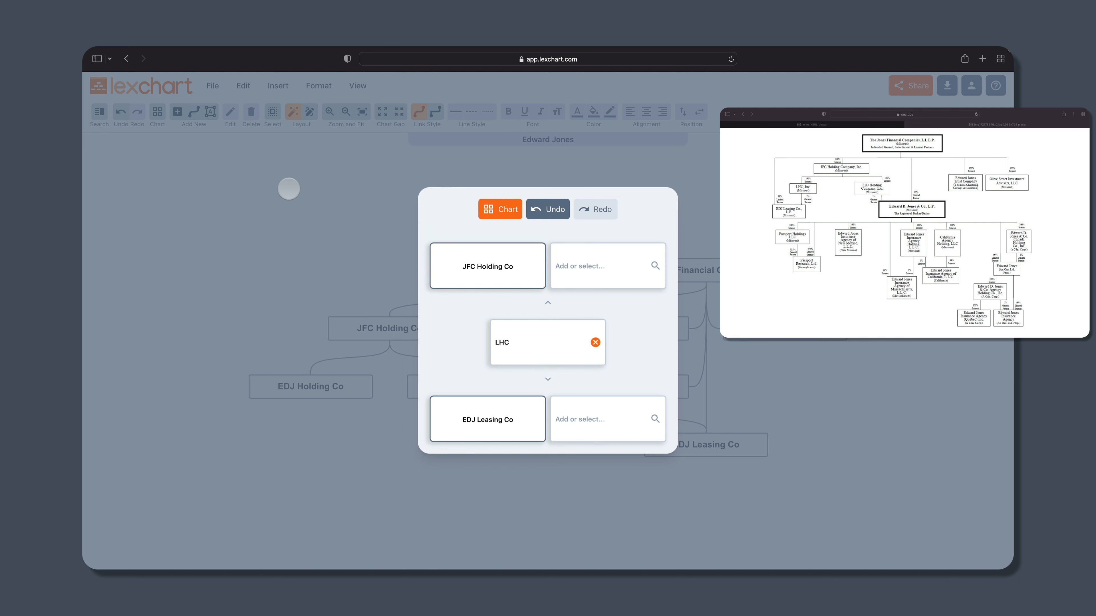
left_click(288, 177)
left_click(436, 112)
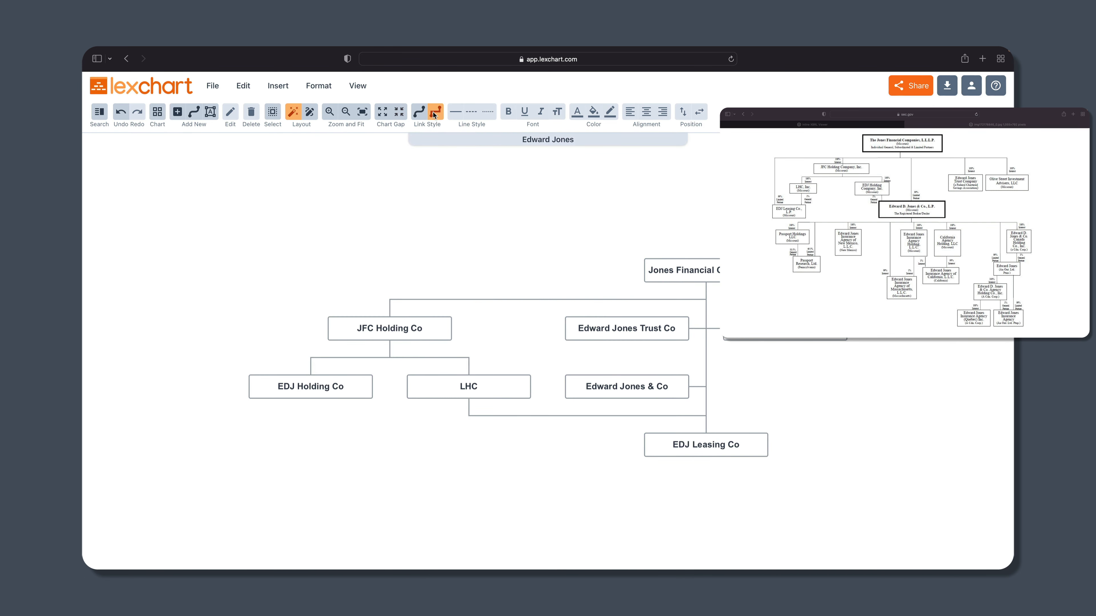
- From Jones Financial Companies' relations, bring up Edward Jones & Co and link the existing EDJ Holding Co as a second parent
left_click(698, 271)
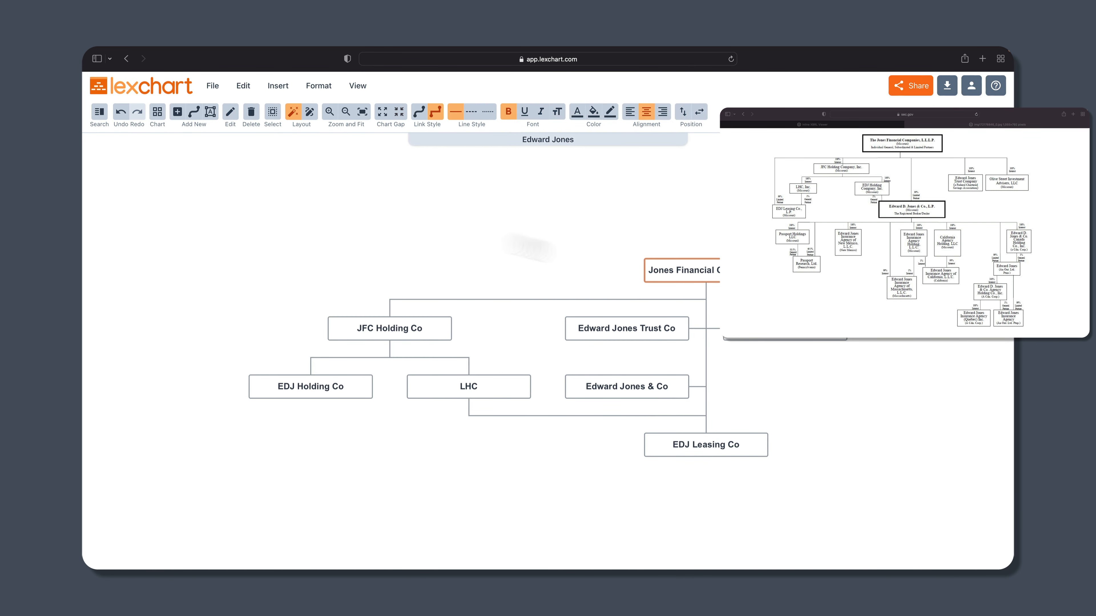
left_click(157, 112)
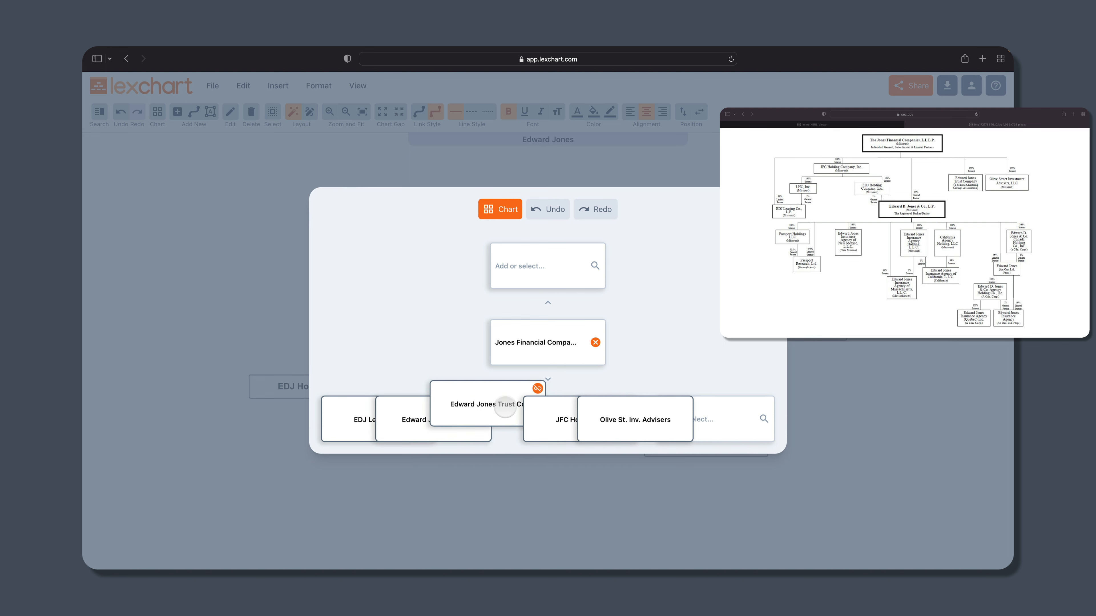
left_click(410, 411)
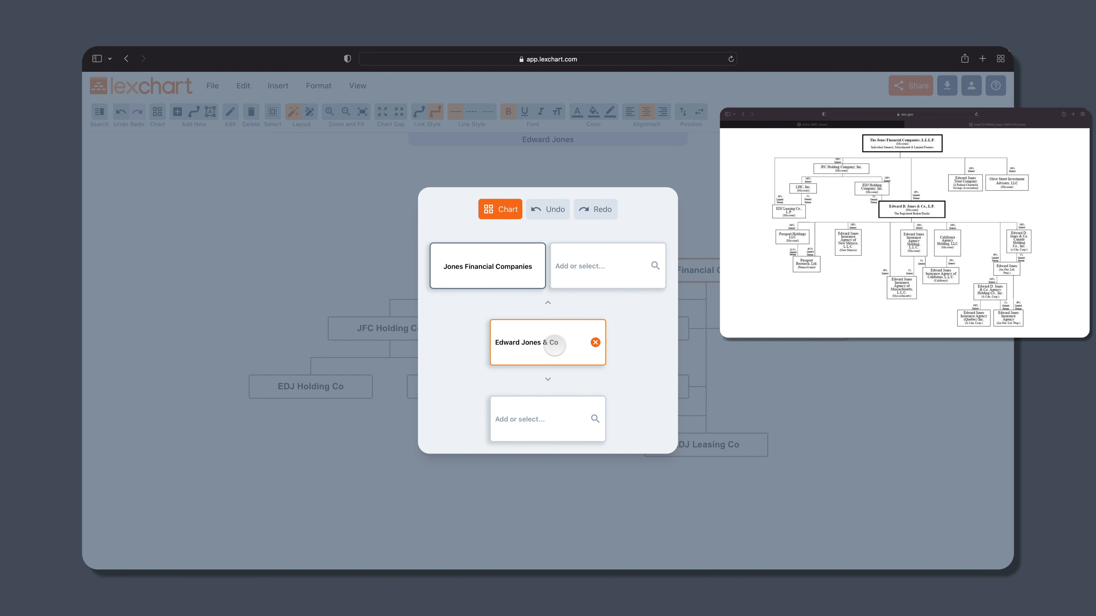
left_click(593, 263)
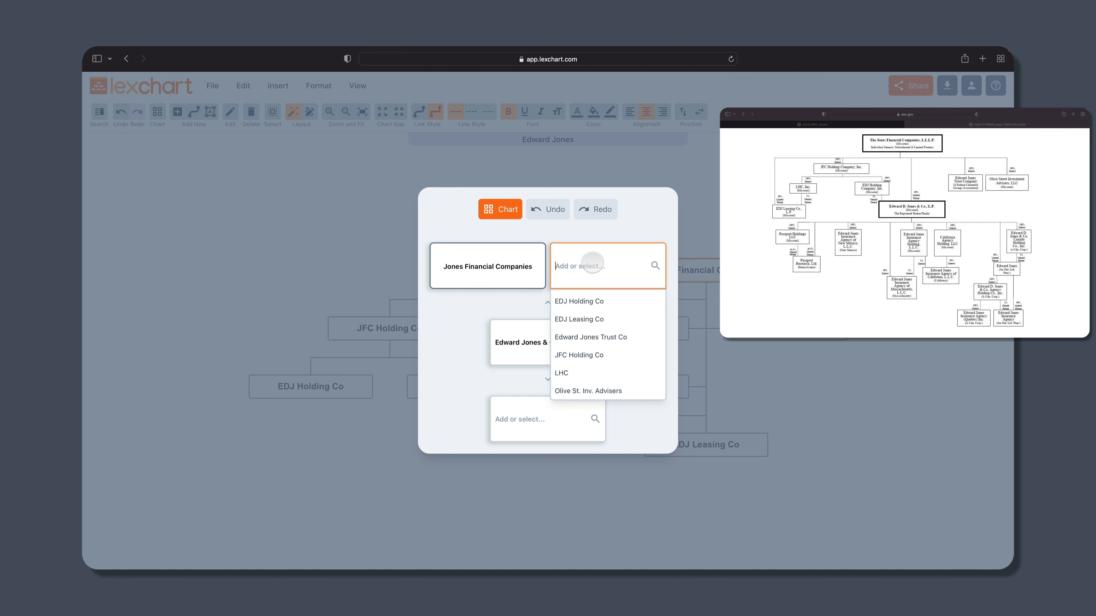
type("hold")
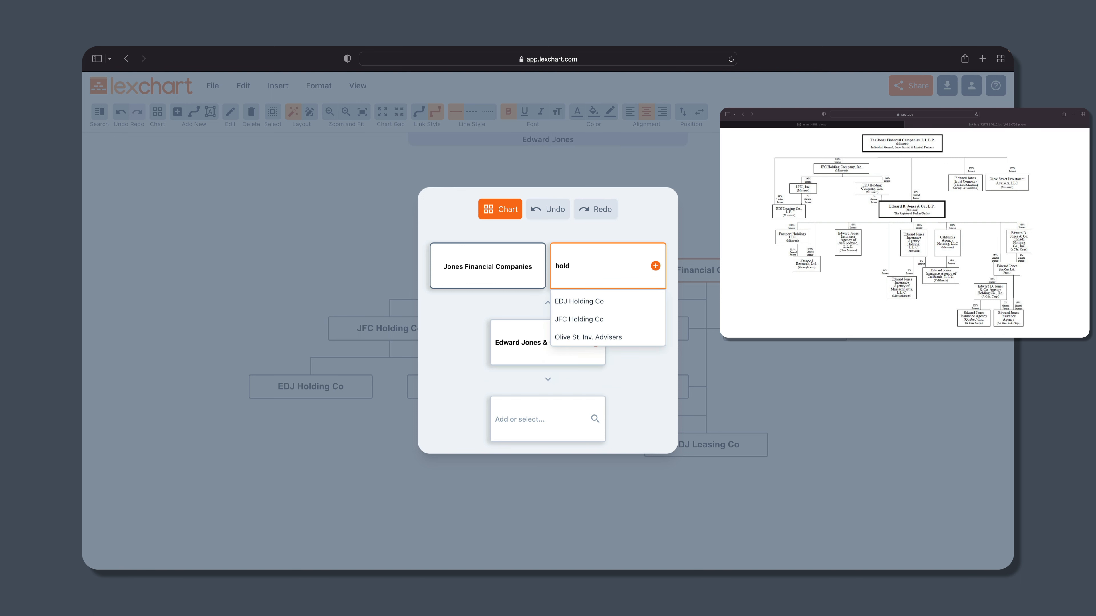
left_click(587, 301)
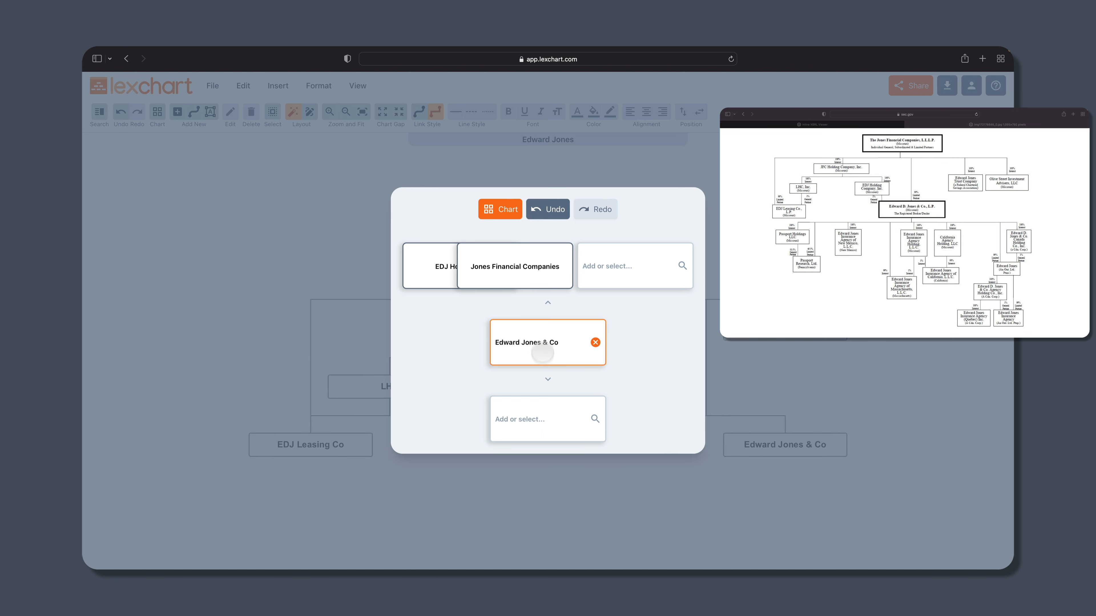
- Add Passport Holdings and Passport Research as children of Edward Jones & Co
left_click(539, 426)
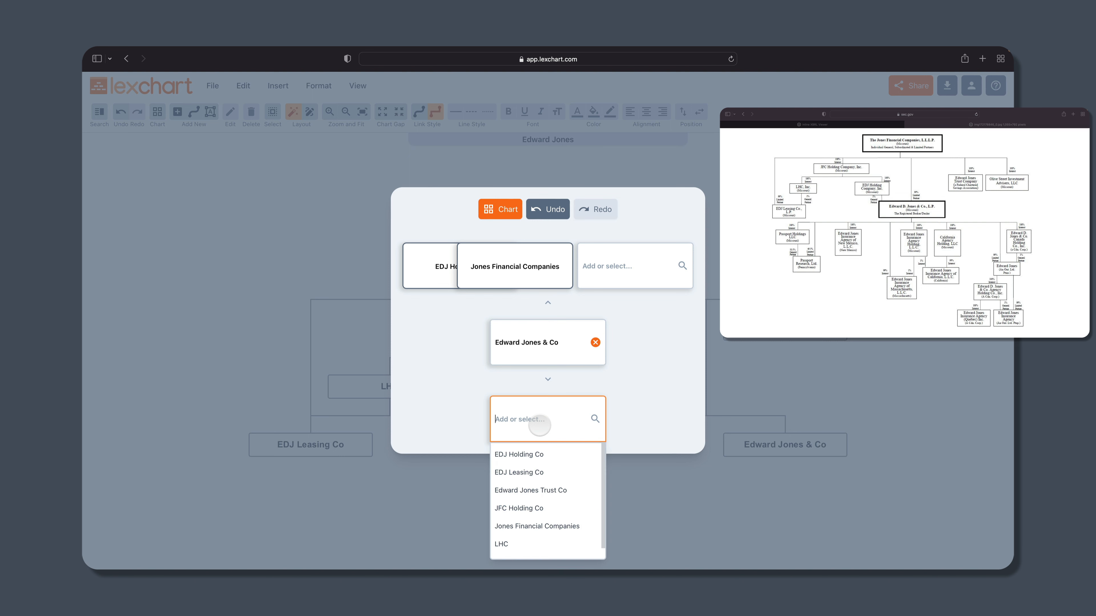
type("Passport Holdings")
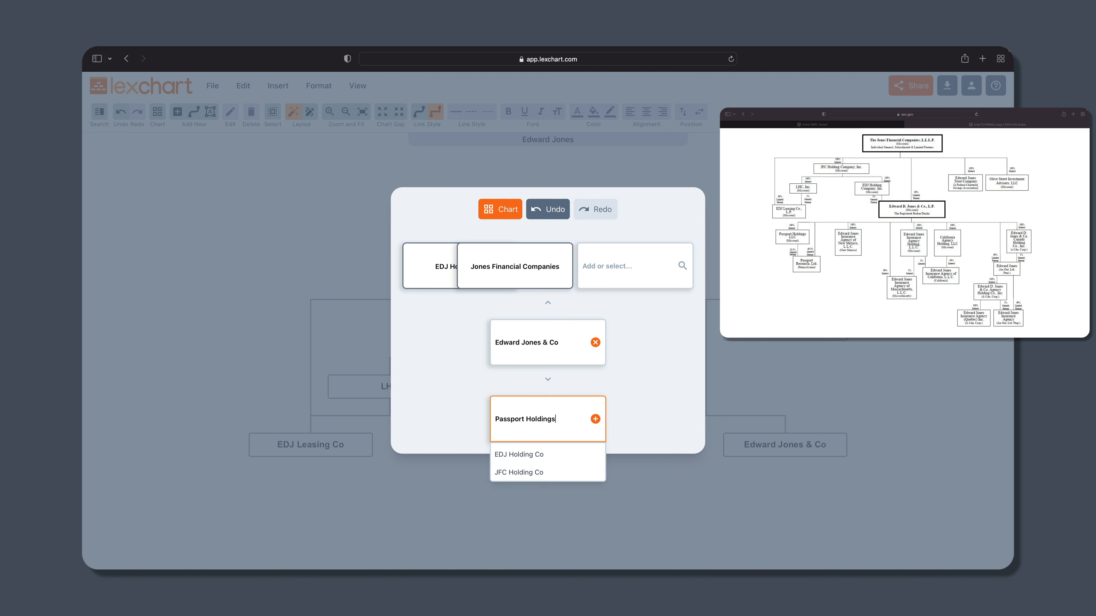
key("Return")
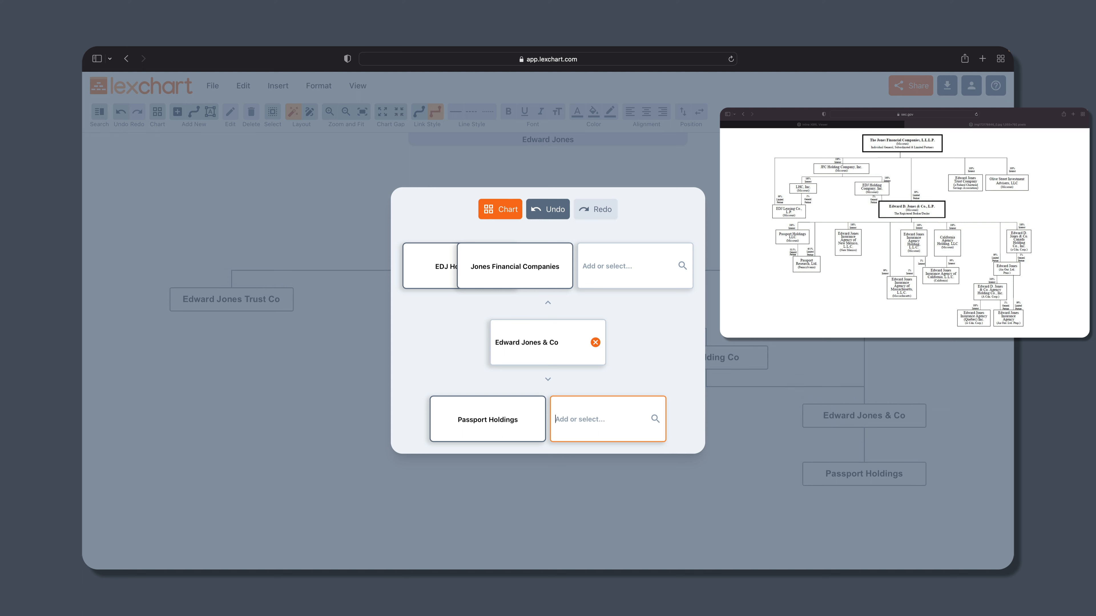
type("Passp")
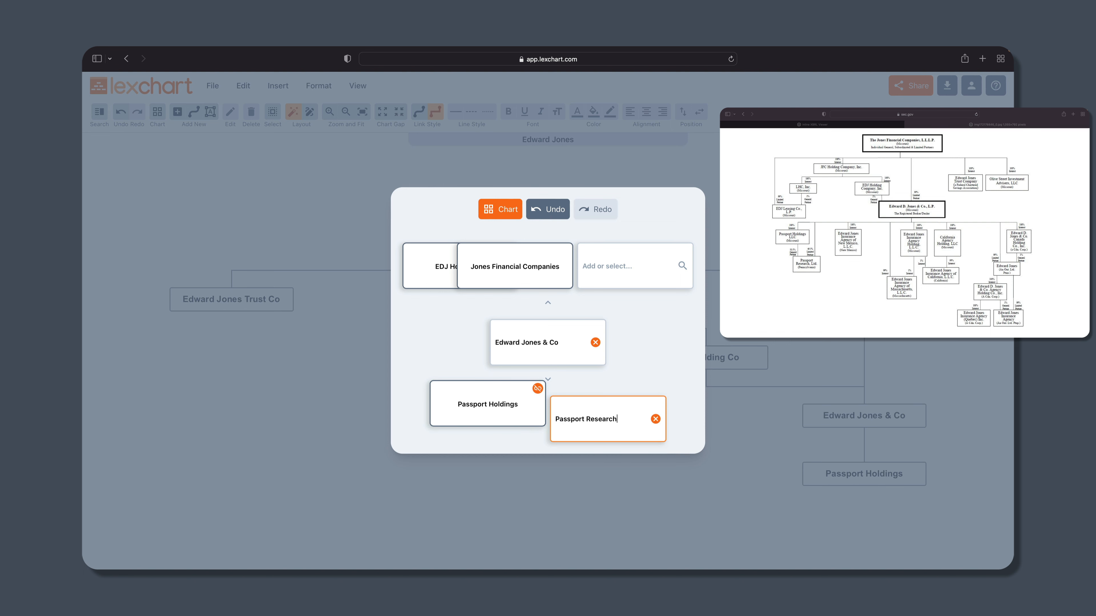
type("ort Research")
key("Return")
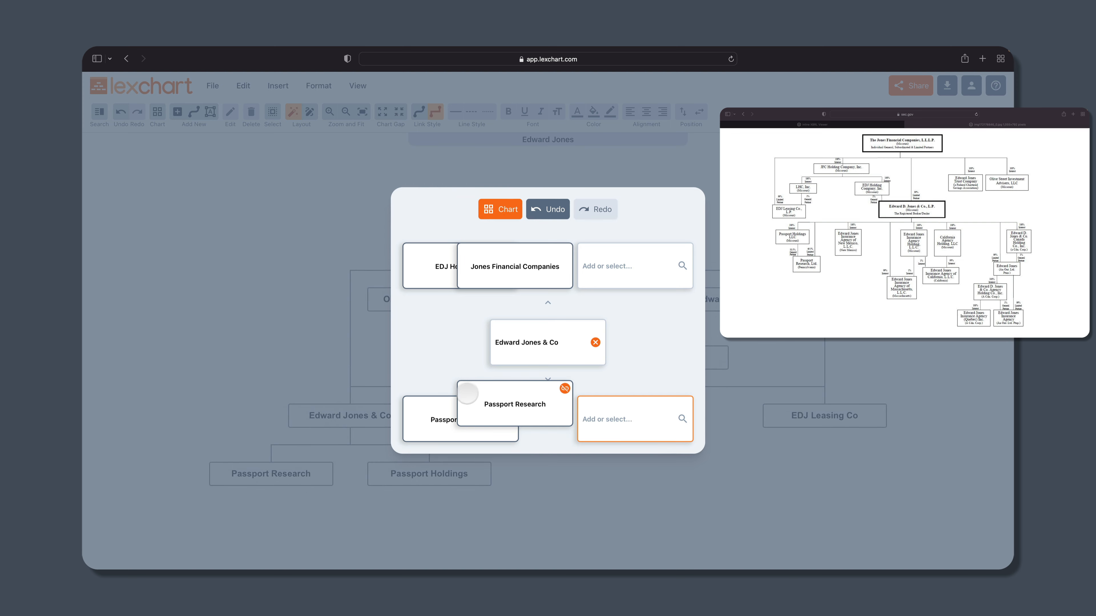
- Link the existing Passport Research as a child of Passport Holdings, and return to Edward Jones & Co's relations
left_click(438, 401)
left_click(437, 401)
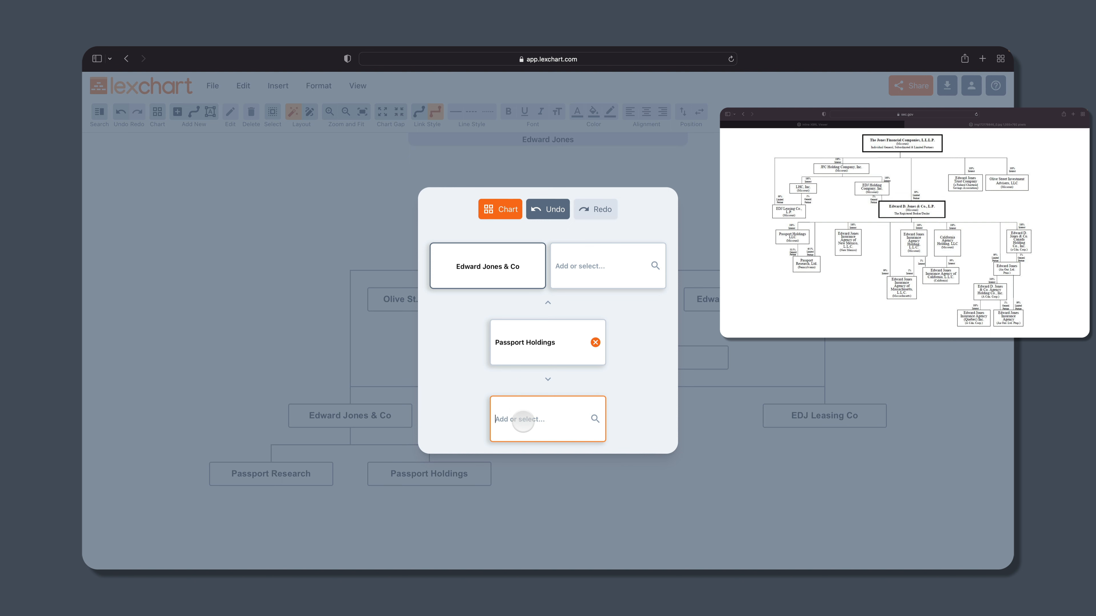
left_click(523, 421)
type("pas")
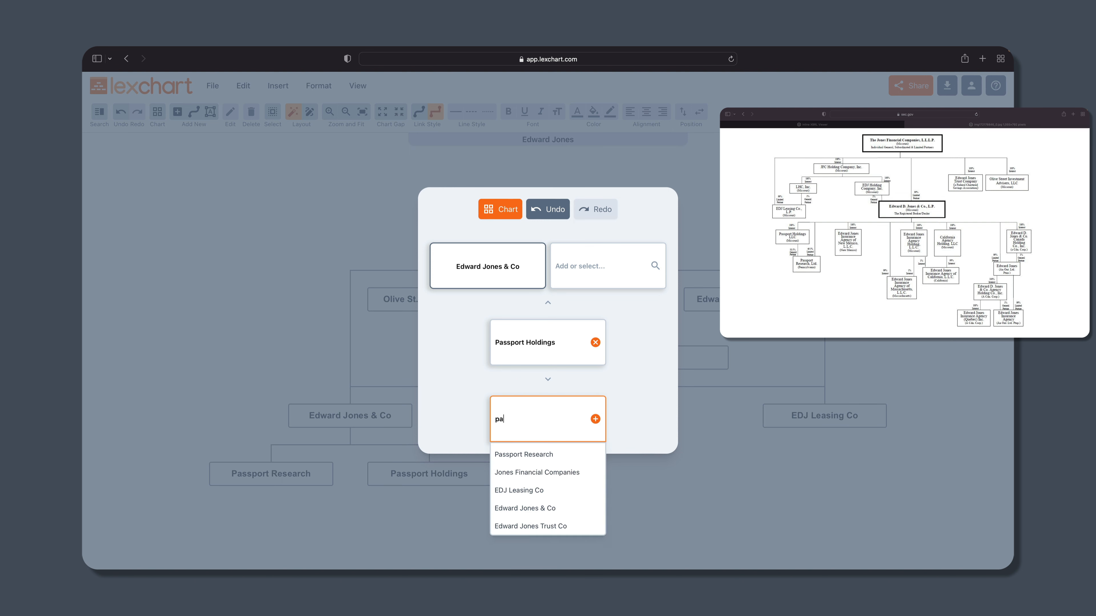
left_click(524, 454)
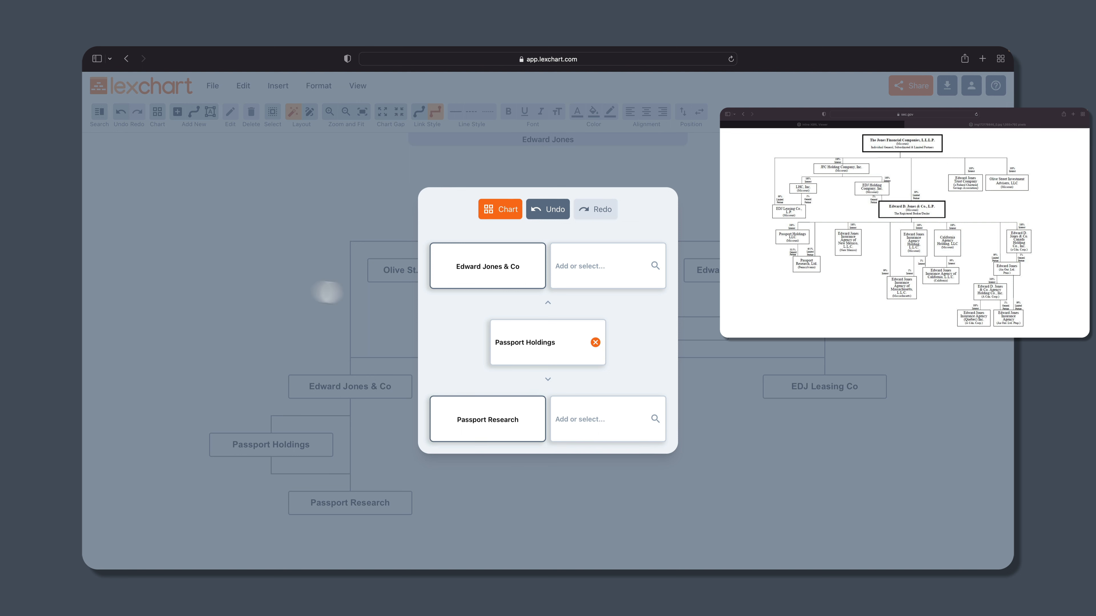
left_click(483, 280)
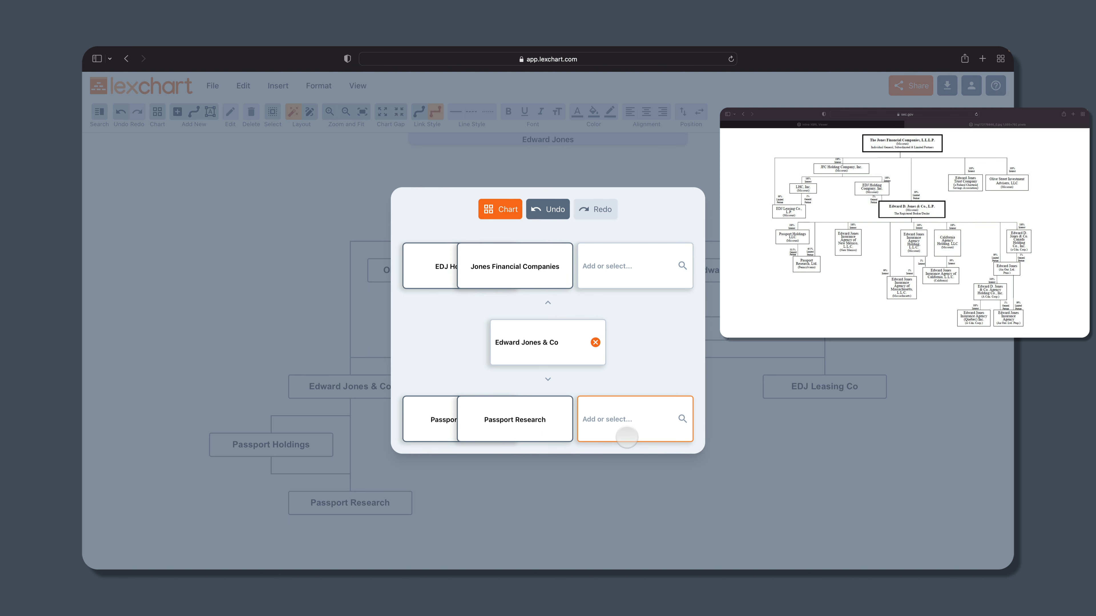
left_click(624, 427)
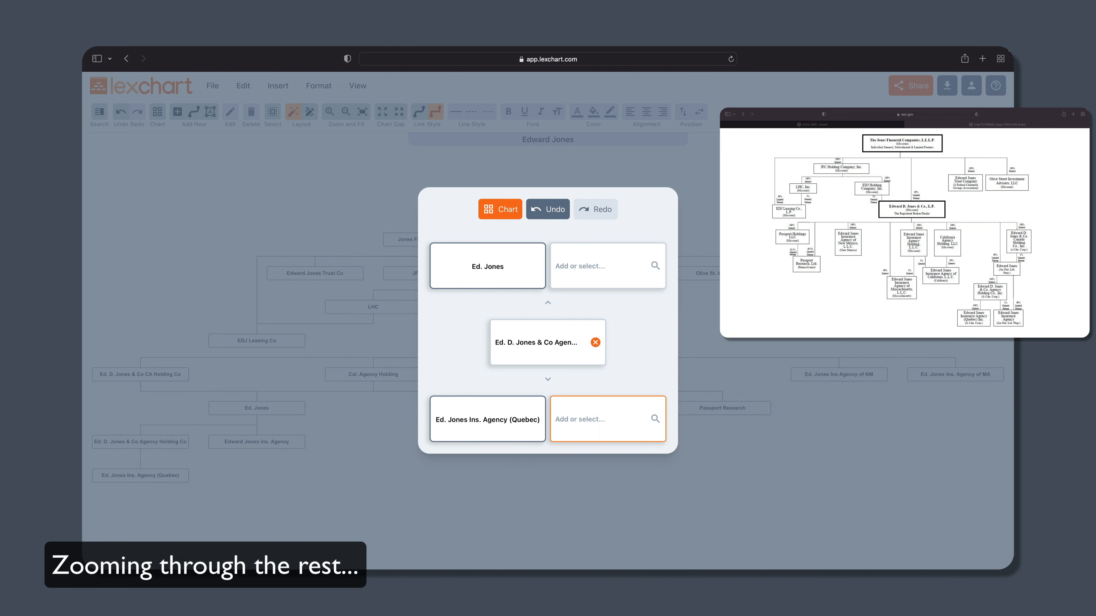
- Link the existing Edward Jones ins. Agency as a second child of Ed. D. Jones & Co Agency Holding Co, and return to the chart
type("Edward")
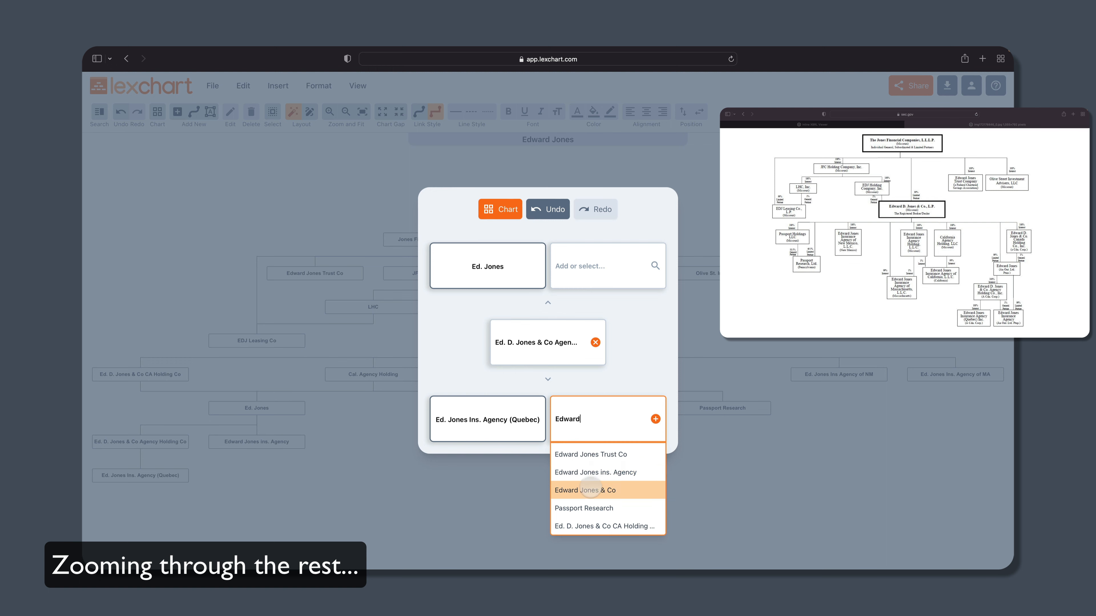
left_click(595, 472)
left_click(511, 270)
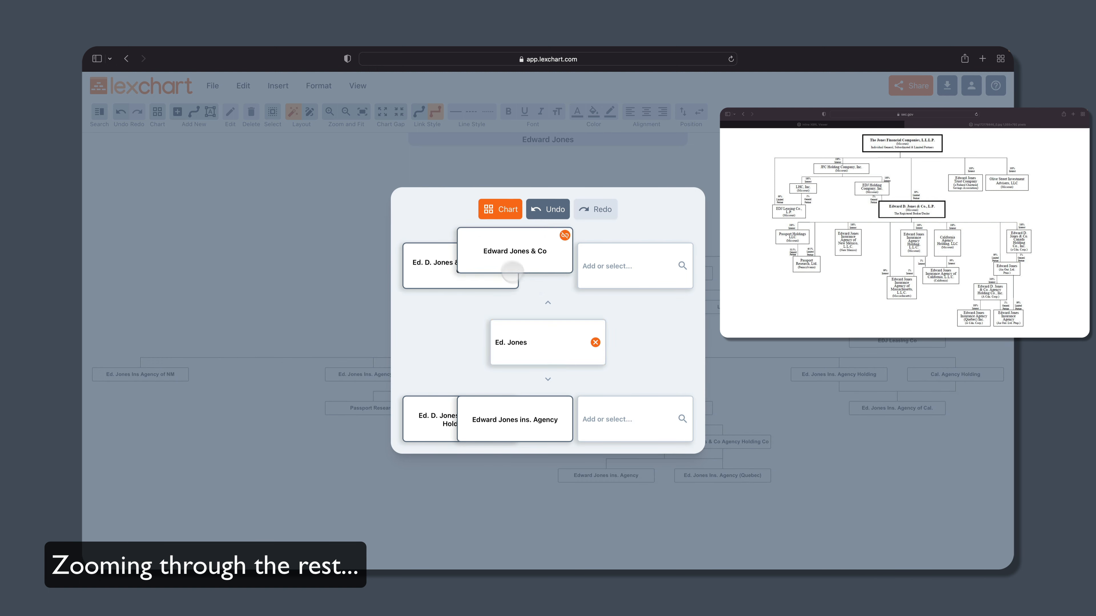
left_click(508, 210)
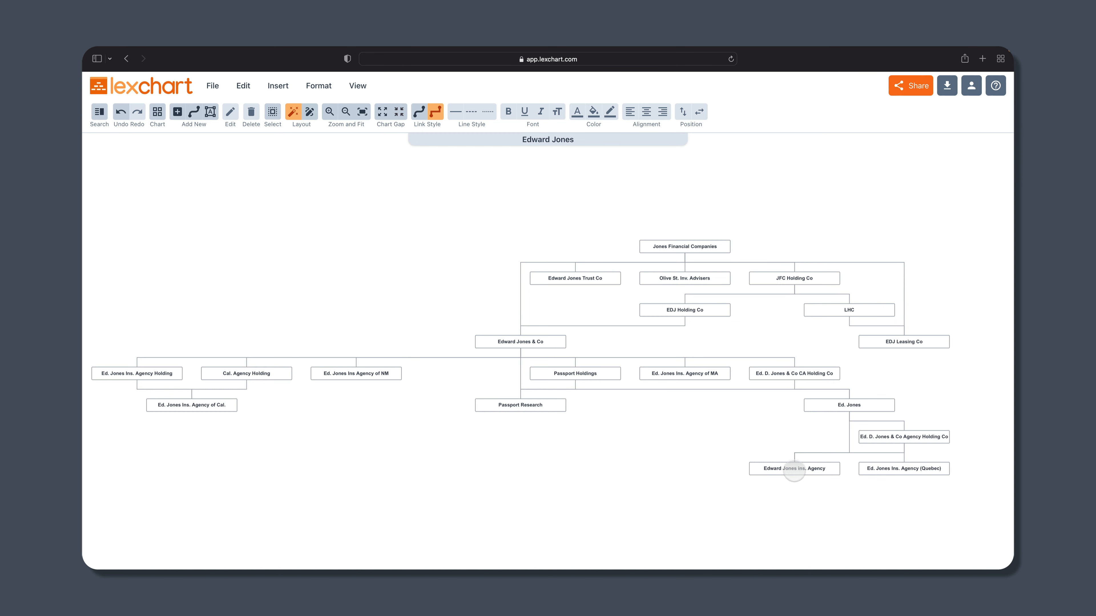
- Rename the Edward Jones ins. Agency entity to "Edward Jones Ins. Agency" and save it
double_click(794, 469)
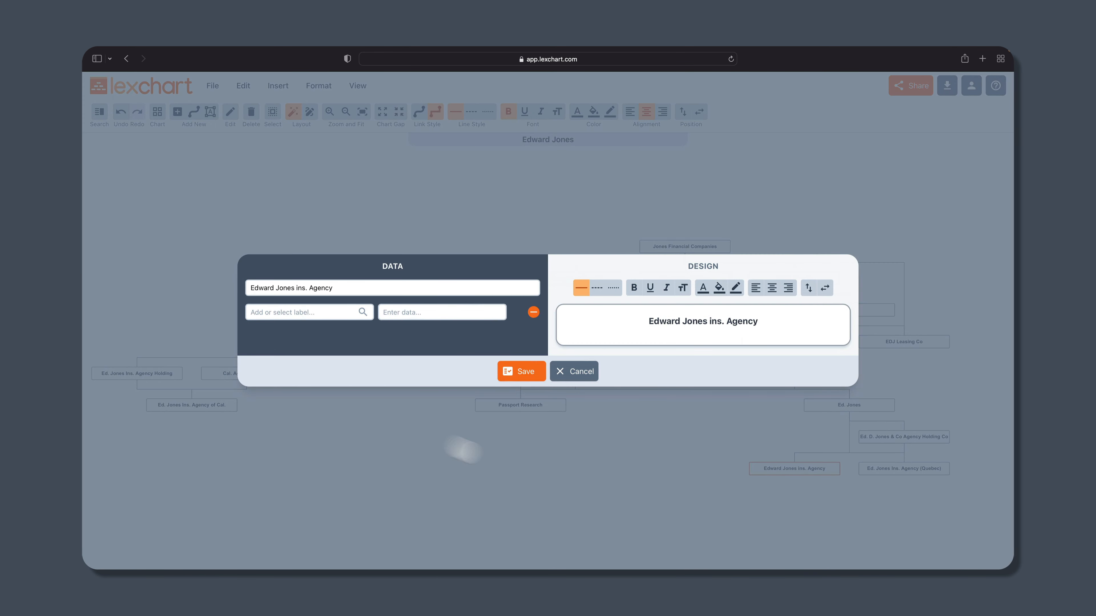
left_click(298, 288)
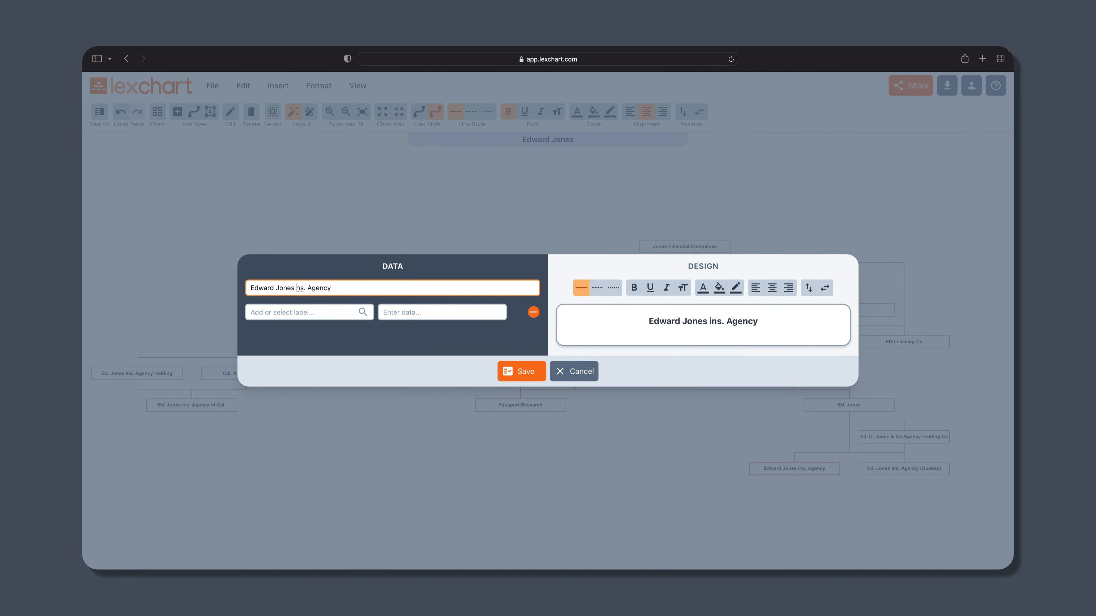
key("BackSpace")
type("I")
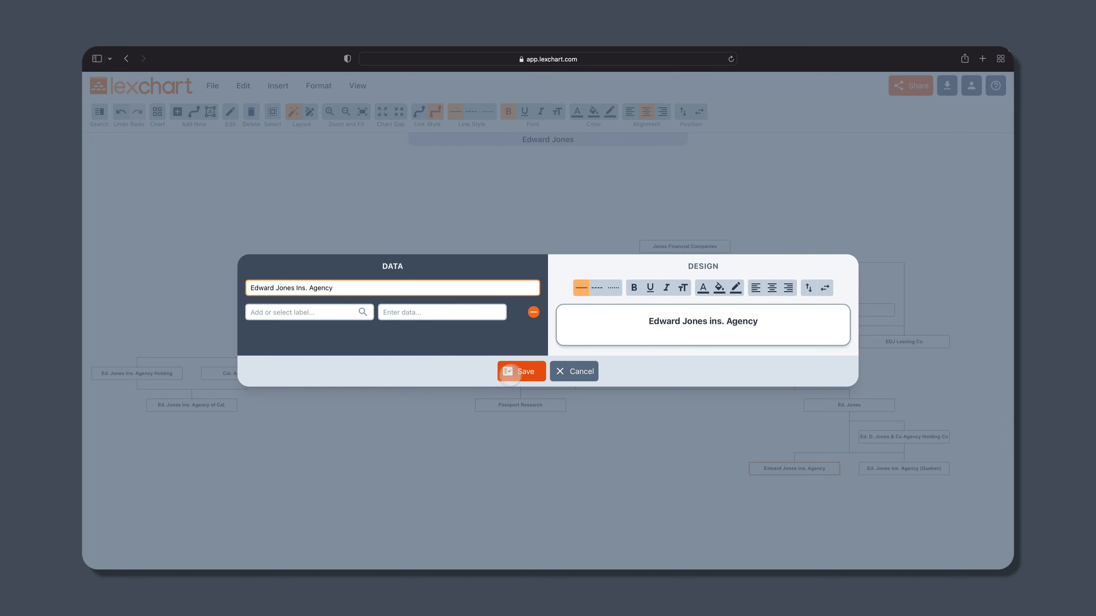
left_click(522, 371)
left_click(569, 465)
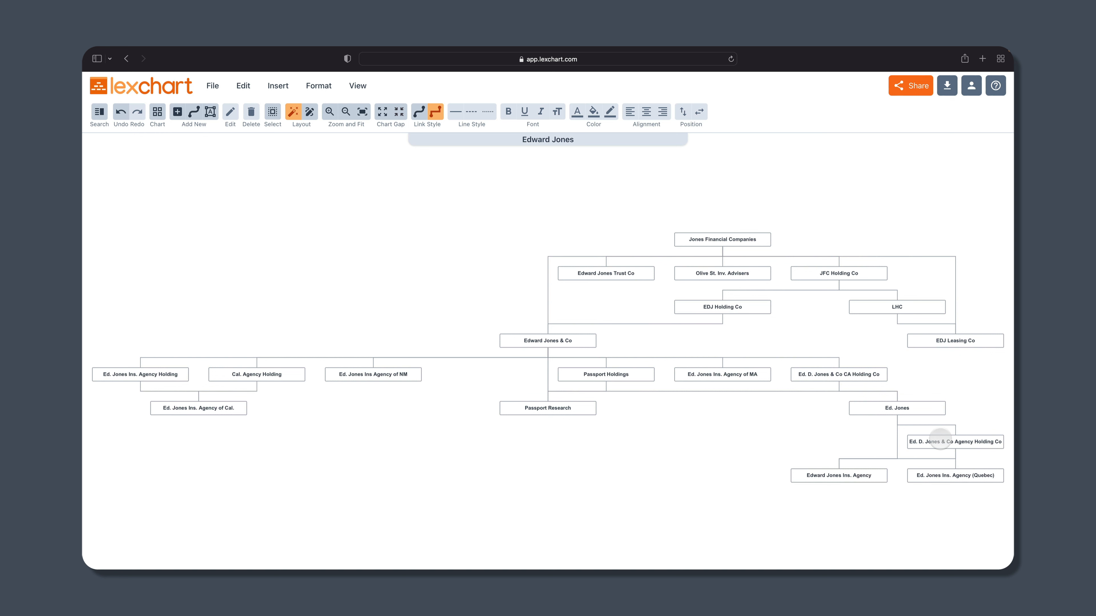
- Reduce the font size of both Ed. D. Jones & Co holding entities and Ed. Jones Ins. Agency Holding, Cal., MA and Quebec
left_click(940, 440)
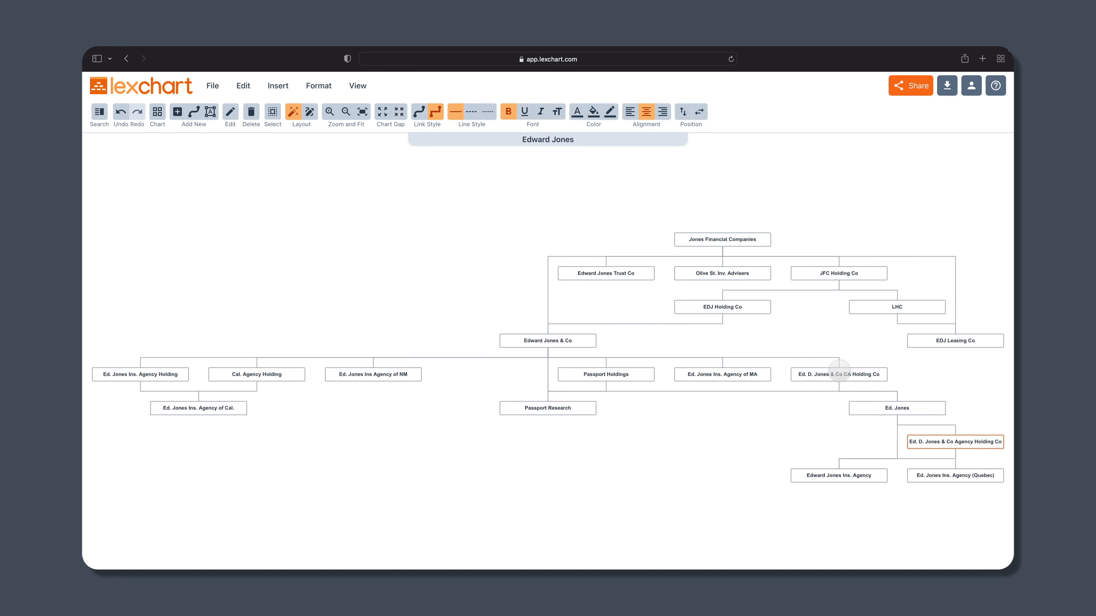
left_click(839, 374, "shift")
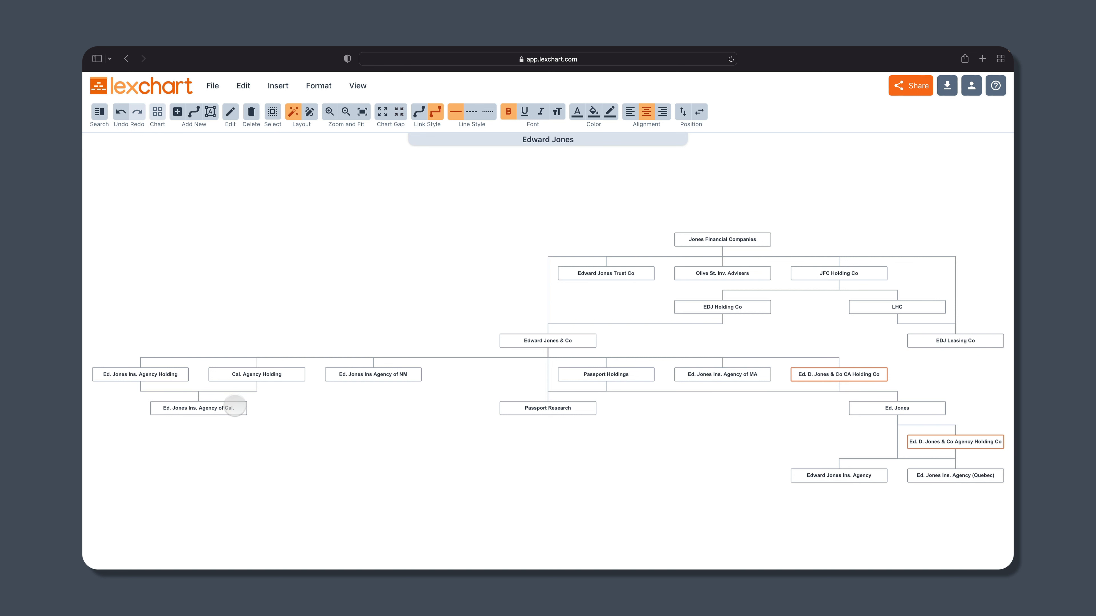
left_click(231, 408, "shift")
left_click(159, 372, "shift")
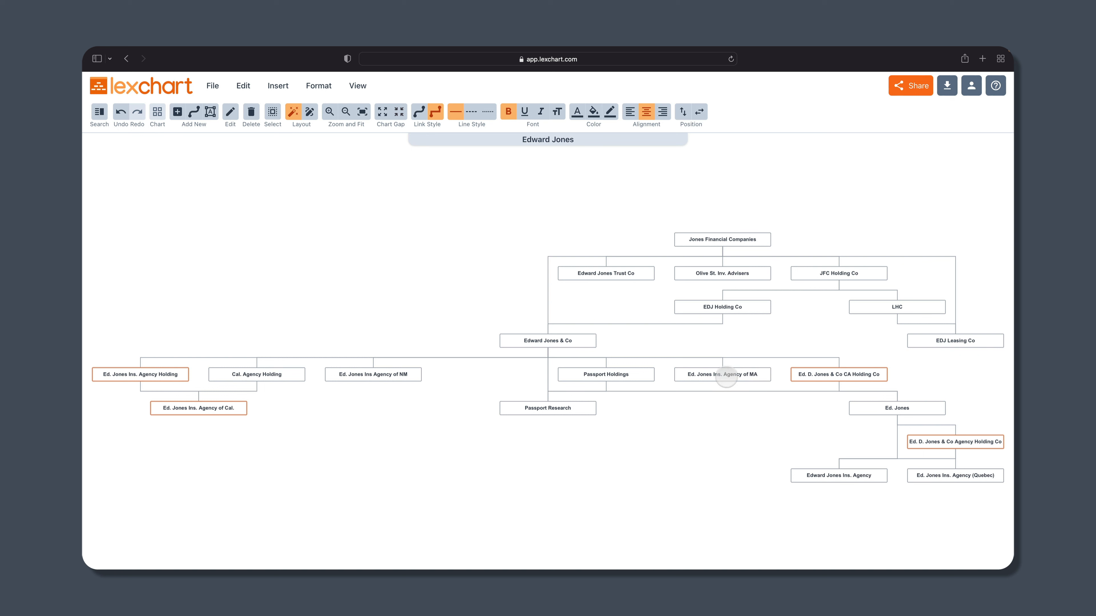
left_click(727, 375, "shift")
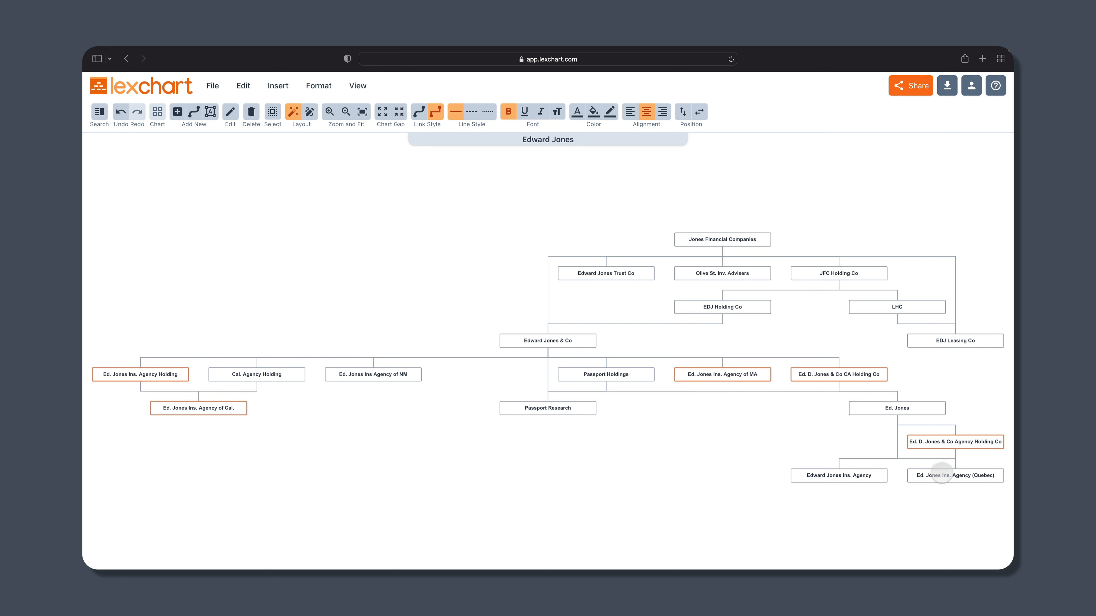
left_click(941, 475, "shift")
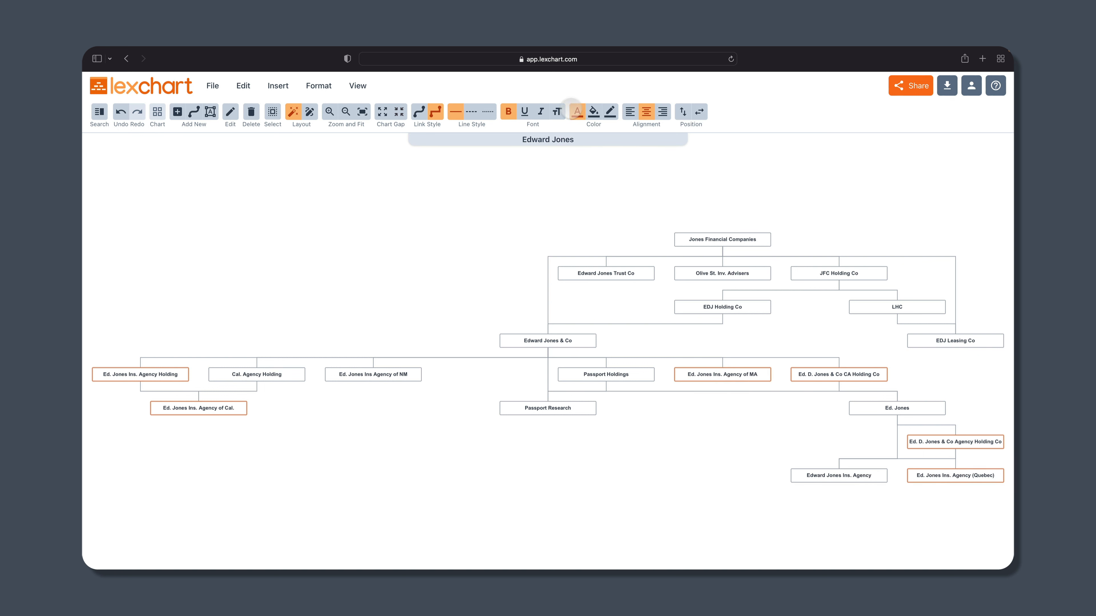
left_click(556, 112)
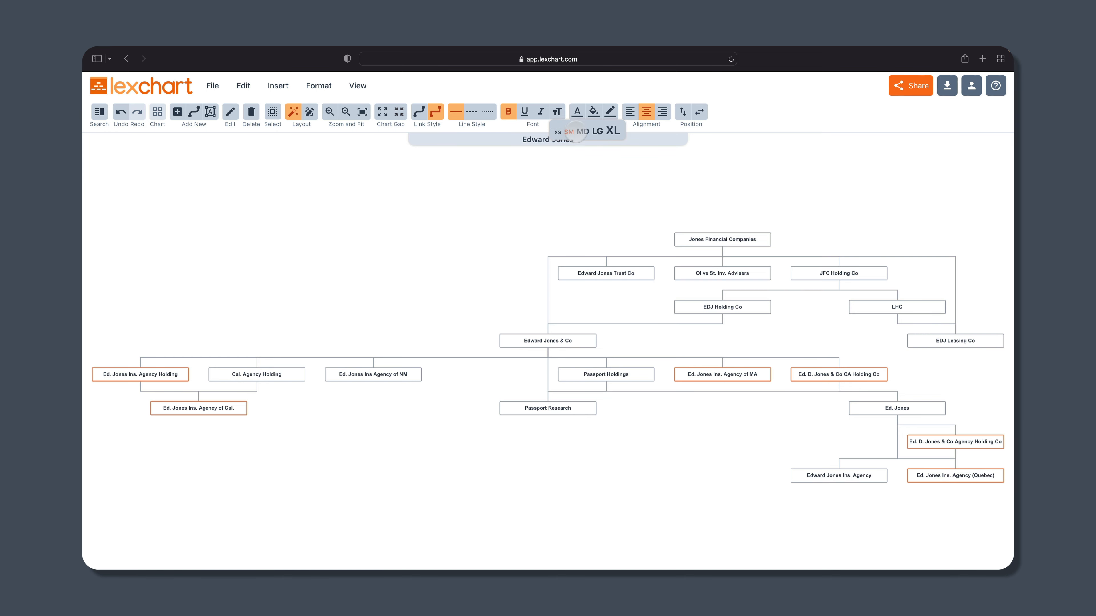
left_click(587, 134)
left_click(478, 225)
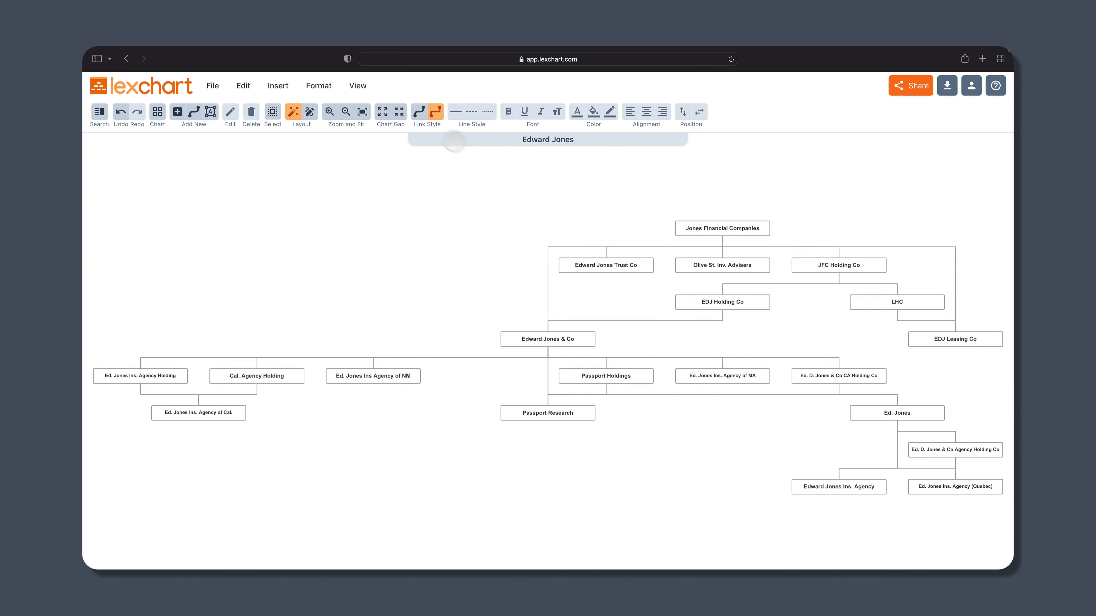
- Tighten the spacing between the chart's entities by decreasing the chart gap twice
left_click(398, 112)
left_click(399, 112)
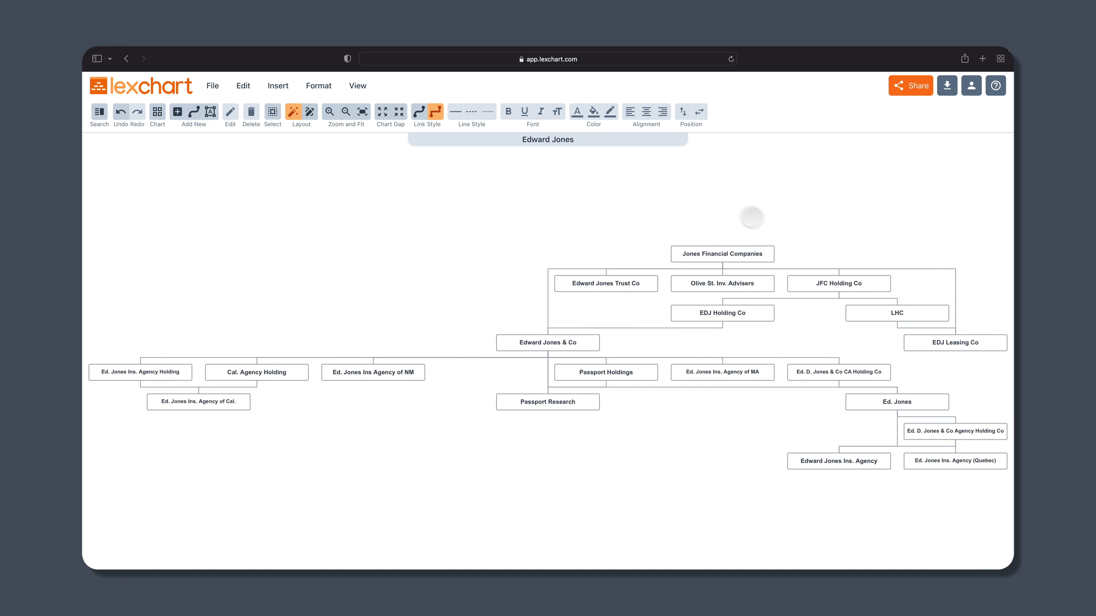
- Add a new data label "Type" with the value "LLLP" to the Jones Financial Companies entity
double_click(723, 253)
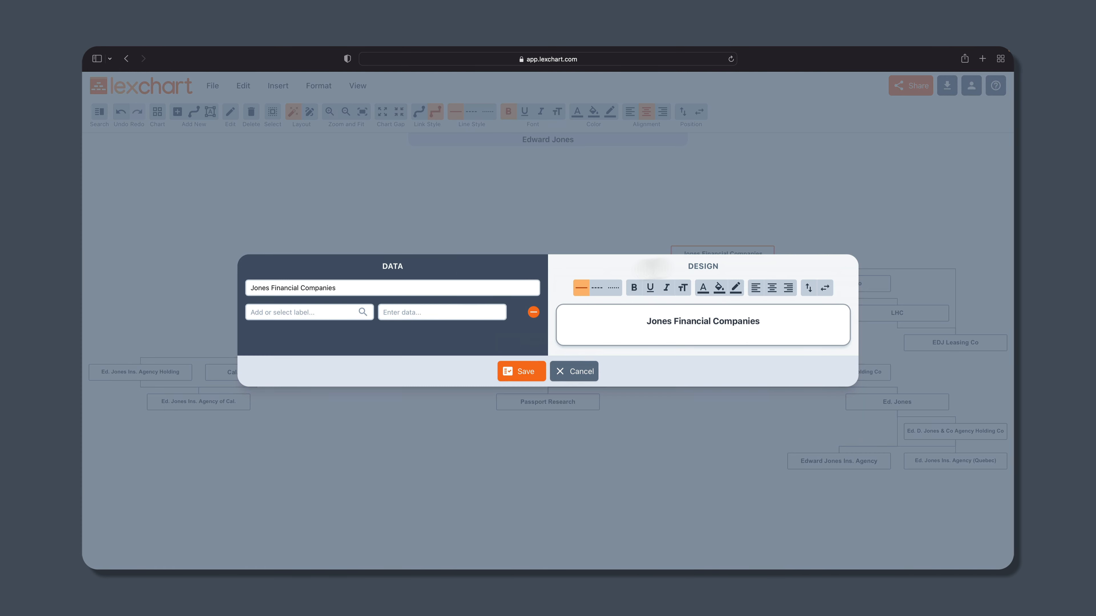
left_click(294, 311)
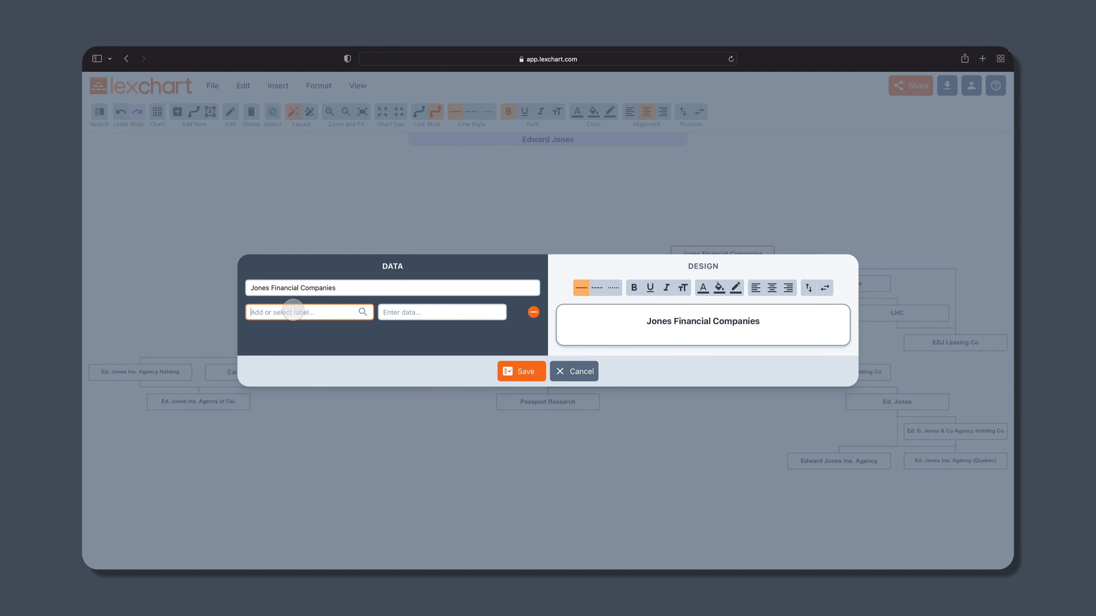
type("Type")
key("Return")
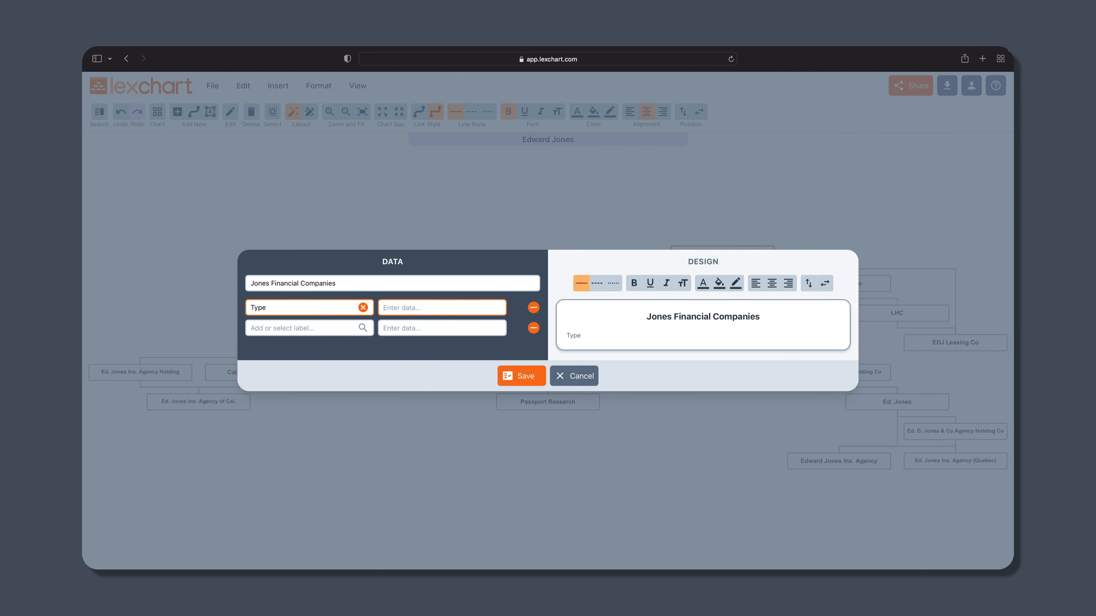
type("LLLP")
key("Return")
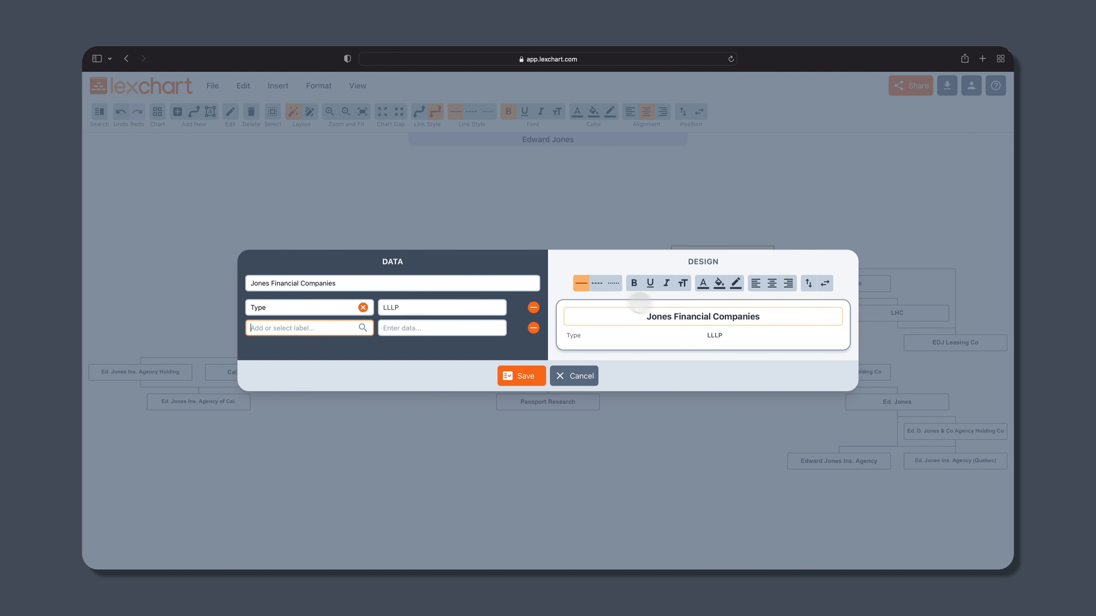
left_click(377, 283)
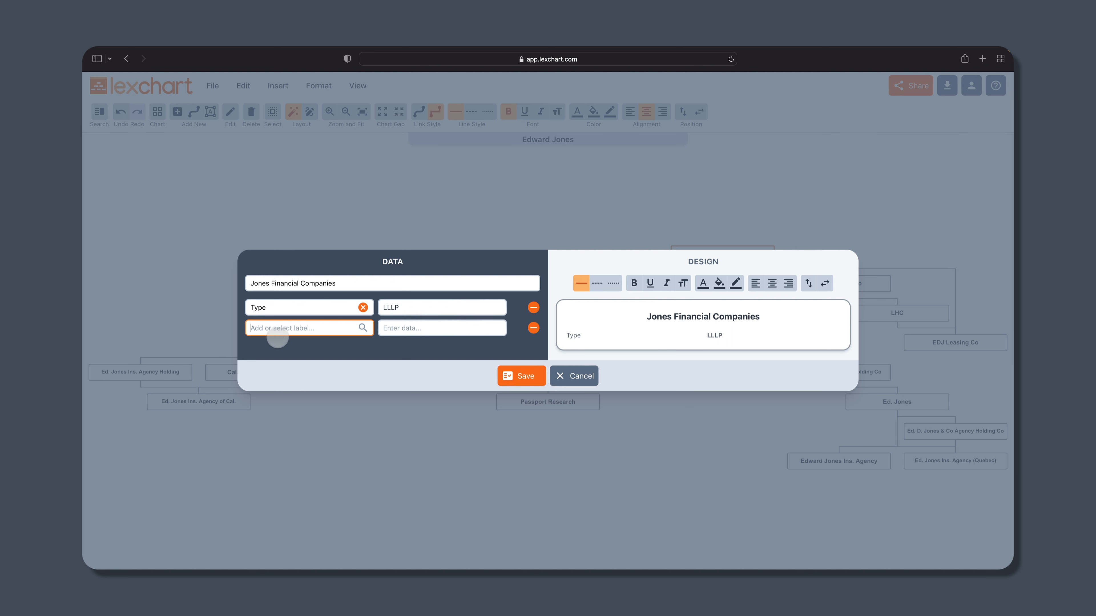
left_click(307, 330)
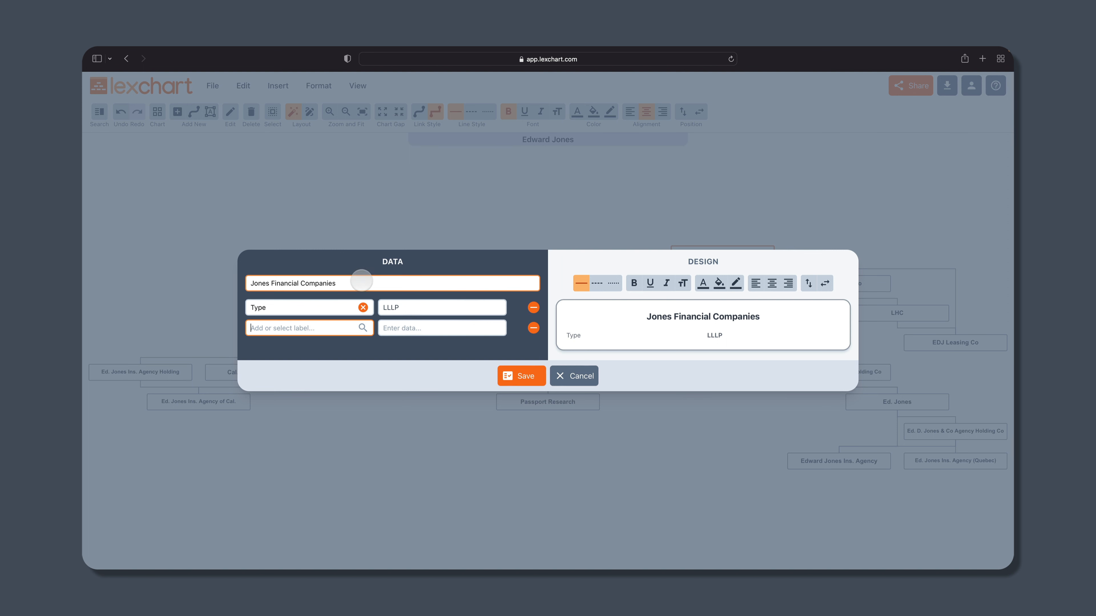
left_click_drag(362, 282, 234, 283)
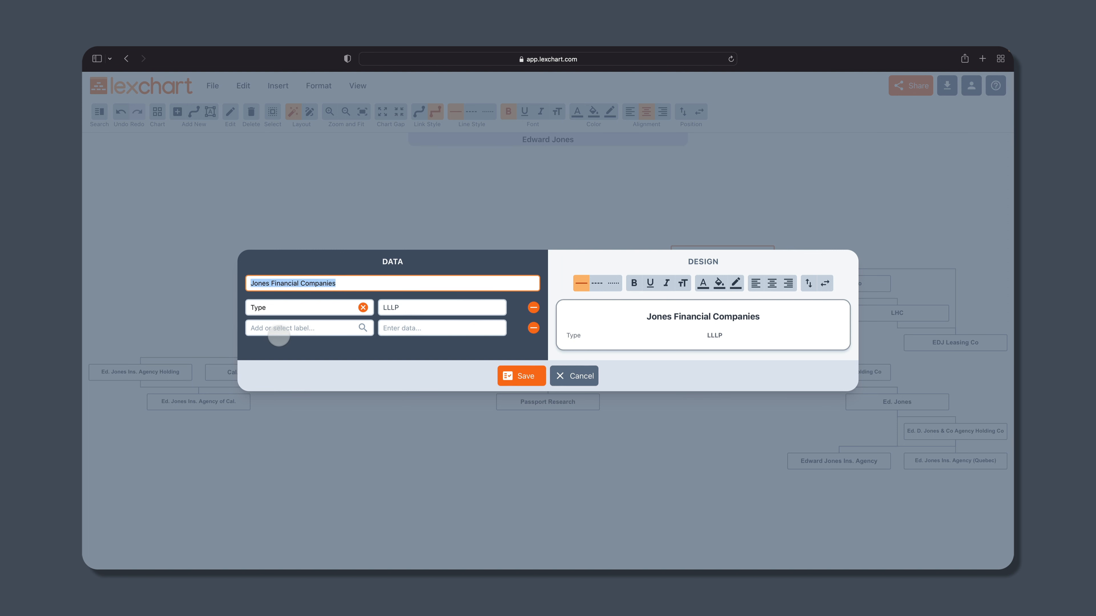
- Add a second data label "Jurisdiction" with the value "Missouri" to Jones Financial Companies
left_click(287, 329)
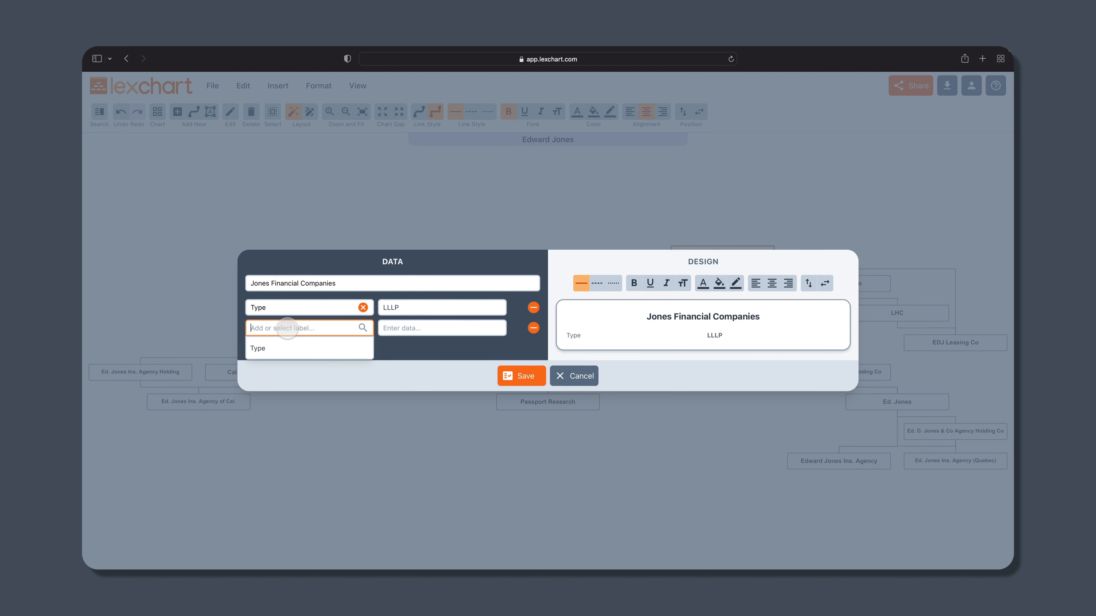
type("Jurisdiction")
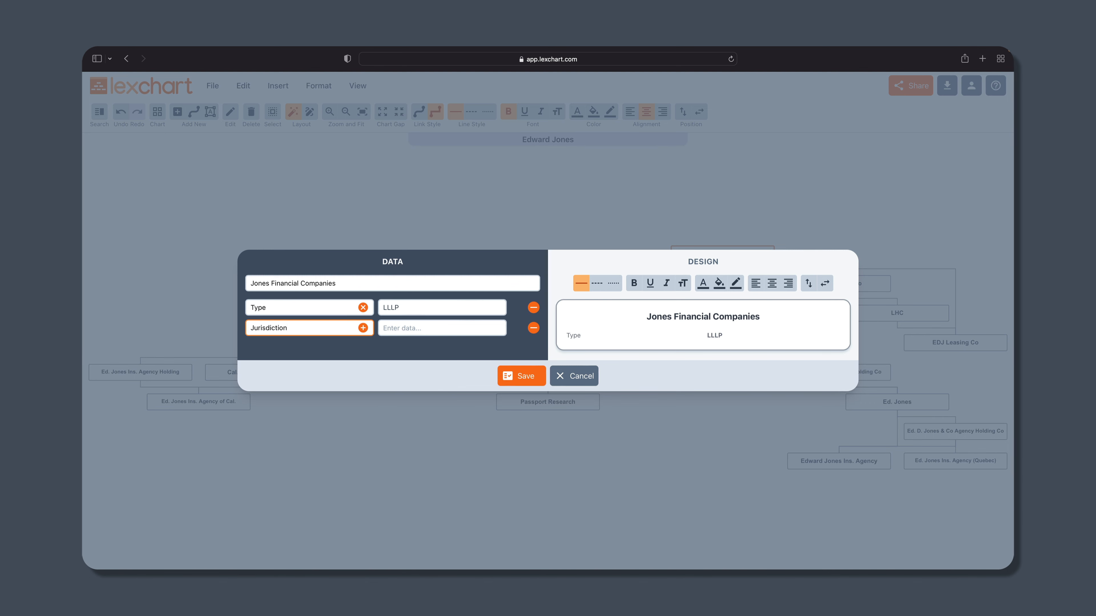
key("Tab")
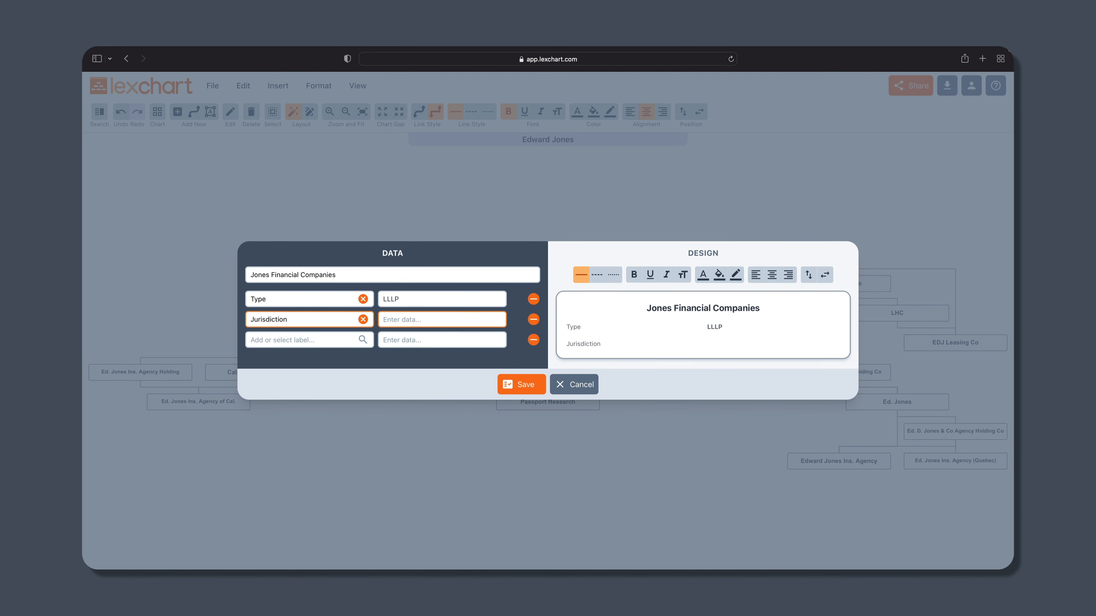
type("Missouri")
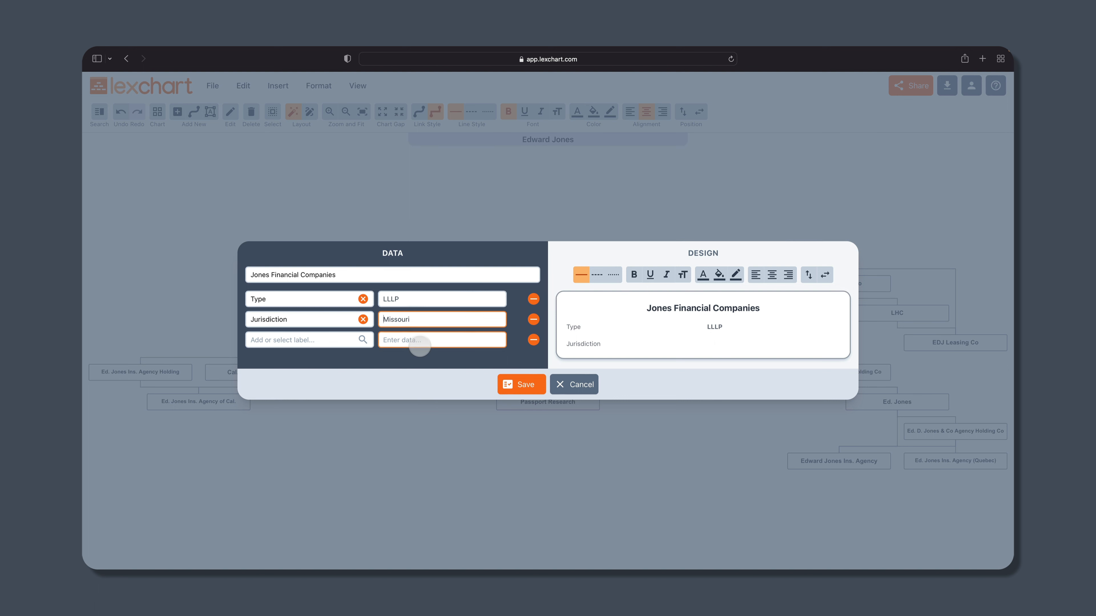
key("Tab")
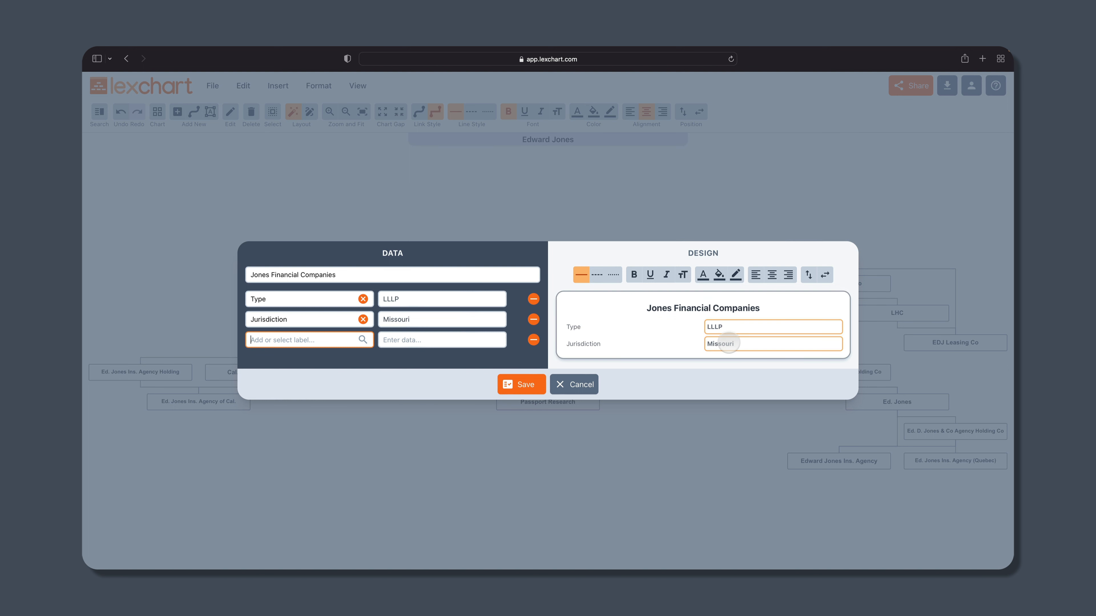
- Right-align the Type and Jurisdiction values of Jones Financial Companies and save the entity
left_click(729, 343)
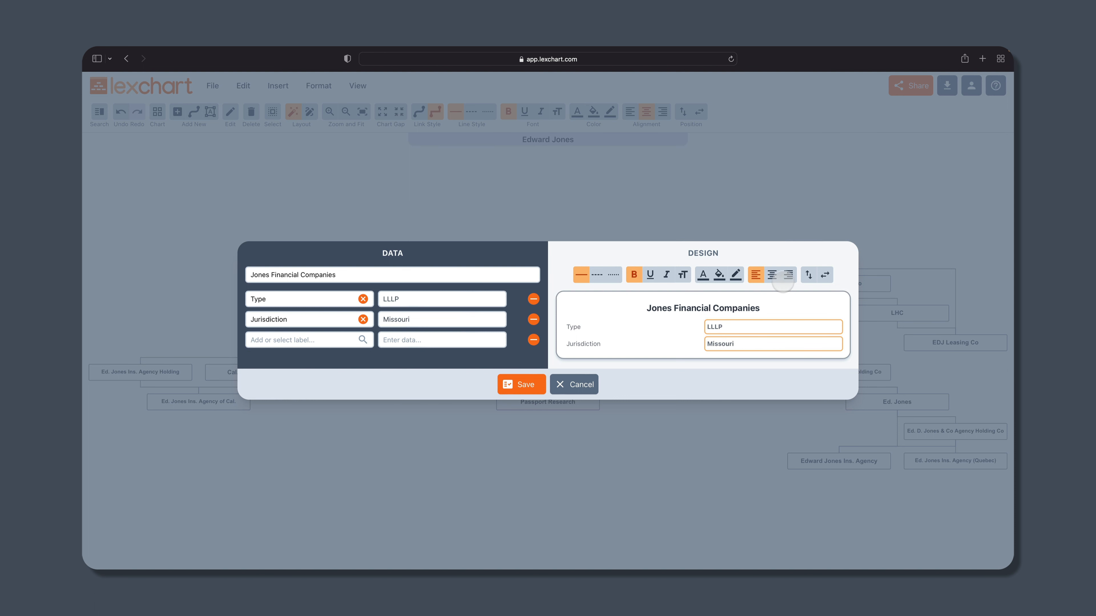
left_click(788, 275)
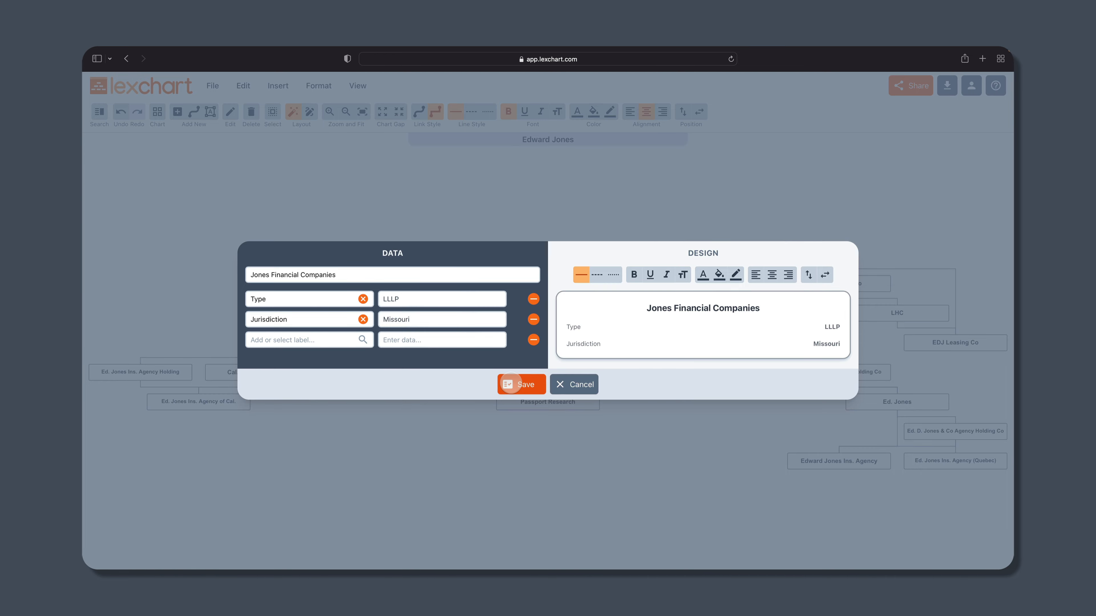
left_click(511, 384)
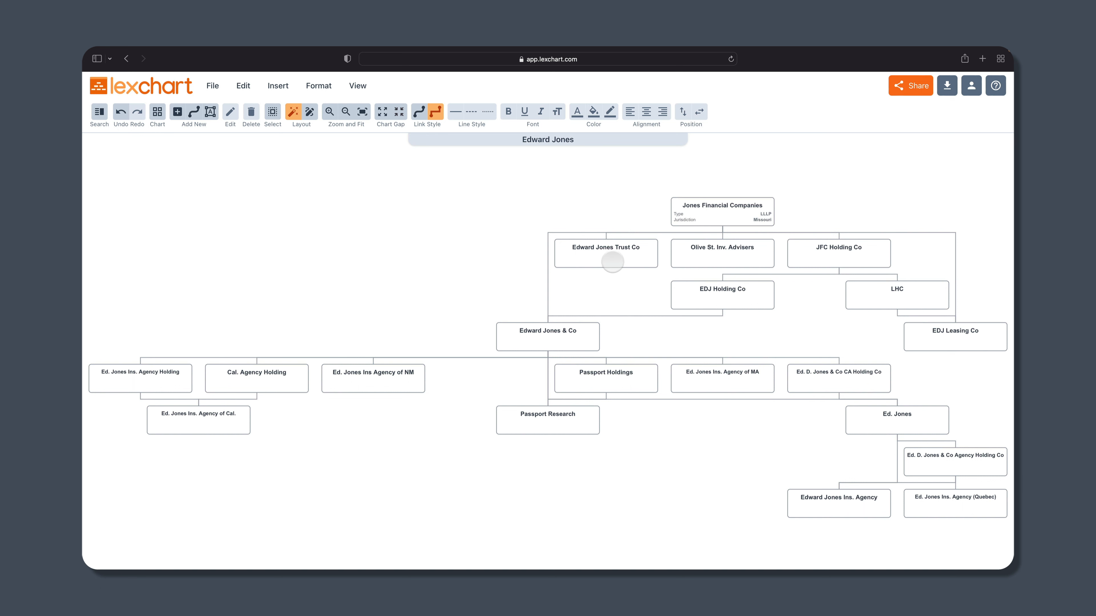
- Add the existing Type label to Edward Jones Trust Co with the value "Fed Savings Assoc."
double_click(610, 256)
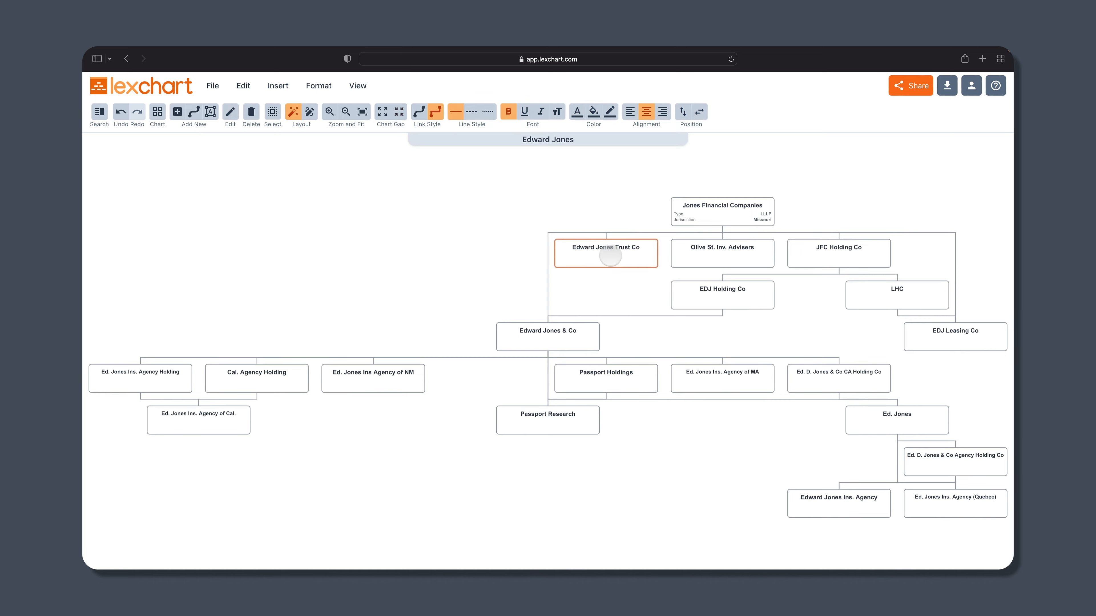
left_click(294, 315)
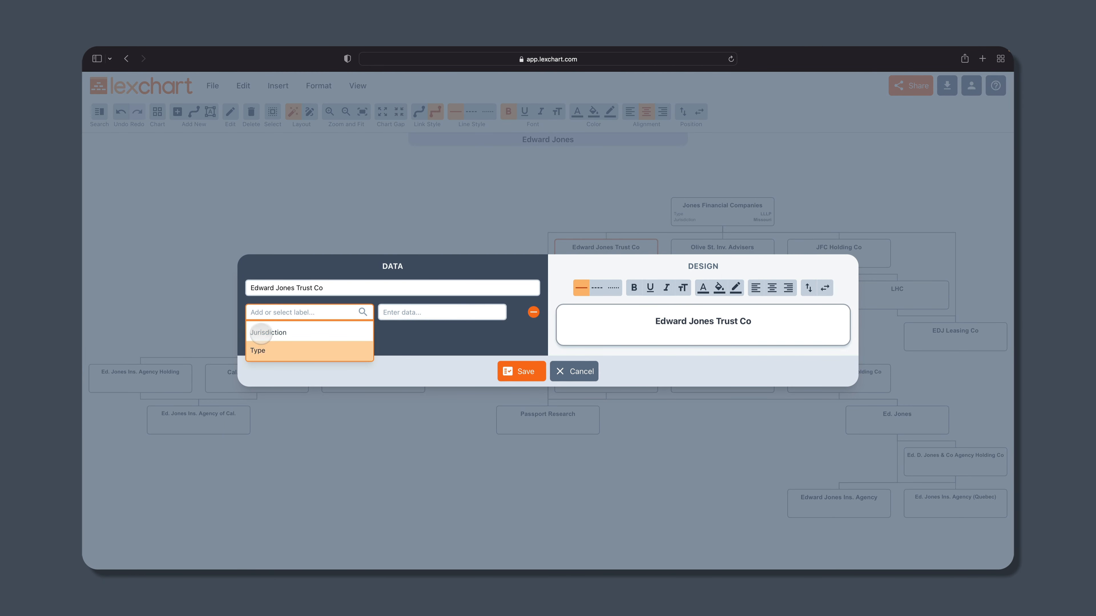
left_click(263, 350)
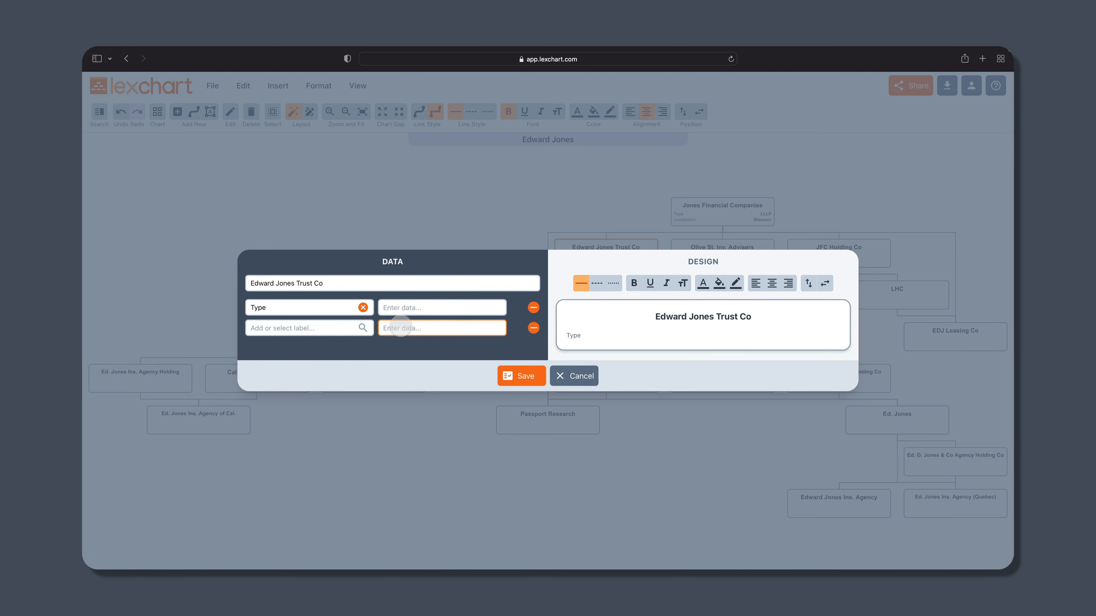
left_click(427, 309)
type("Fed Savings Assoc.")
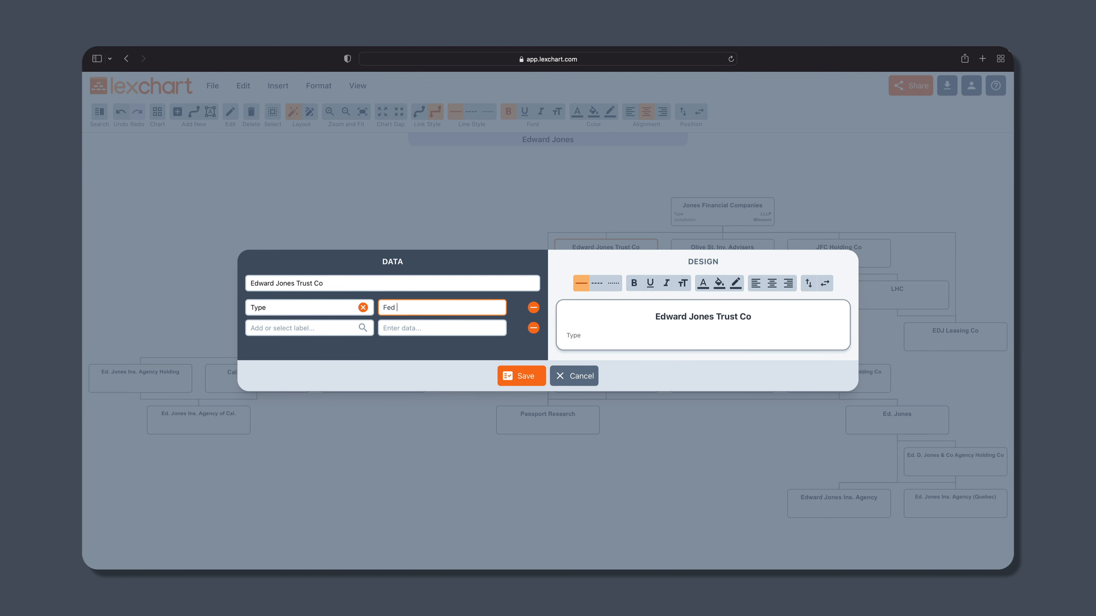
key("Tab")
- Add the existing Jurisdiction label to Edward Jones Trust Co with the value "US" and save the entity
type("j")
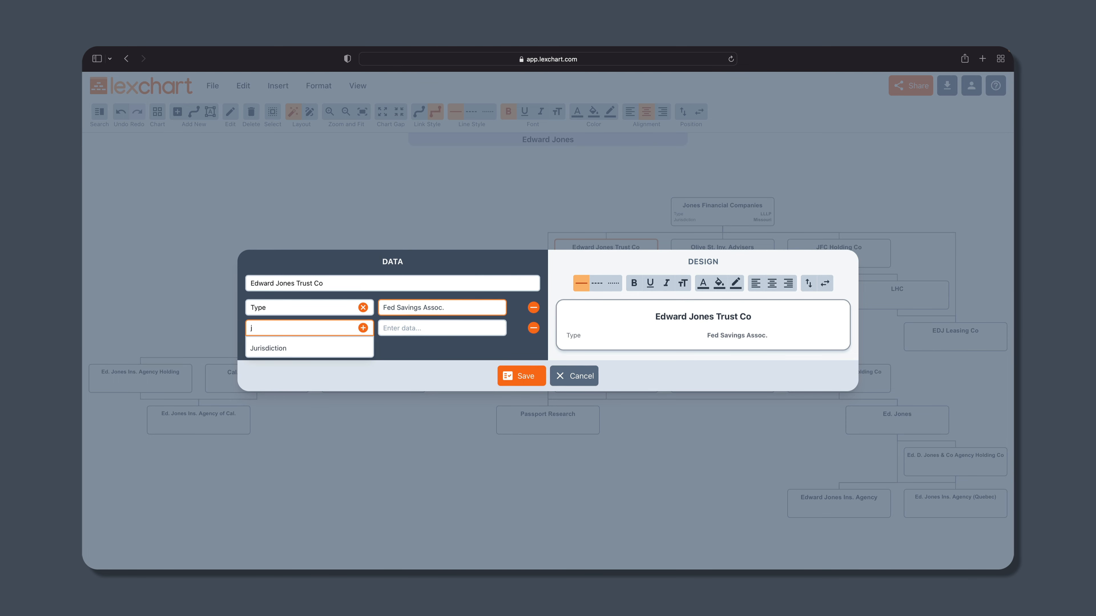
key("Down")
key("Return")
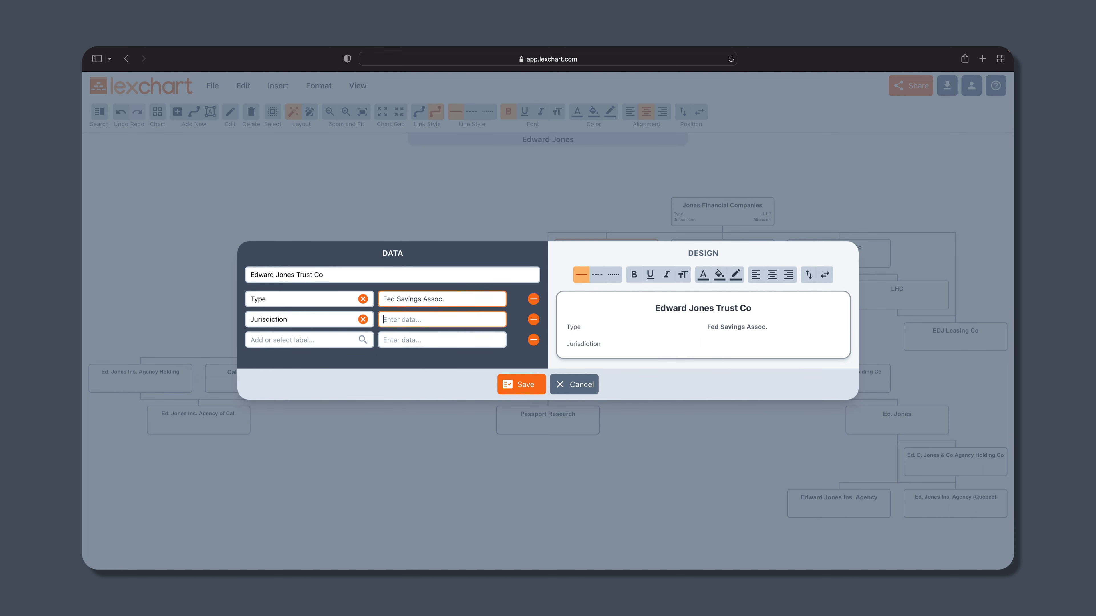
type("US")
key("Return")
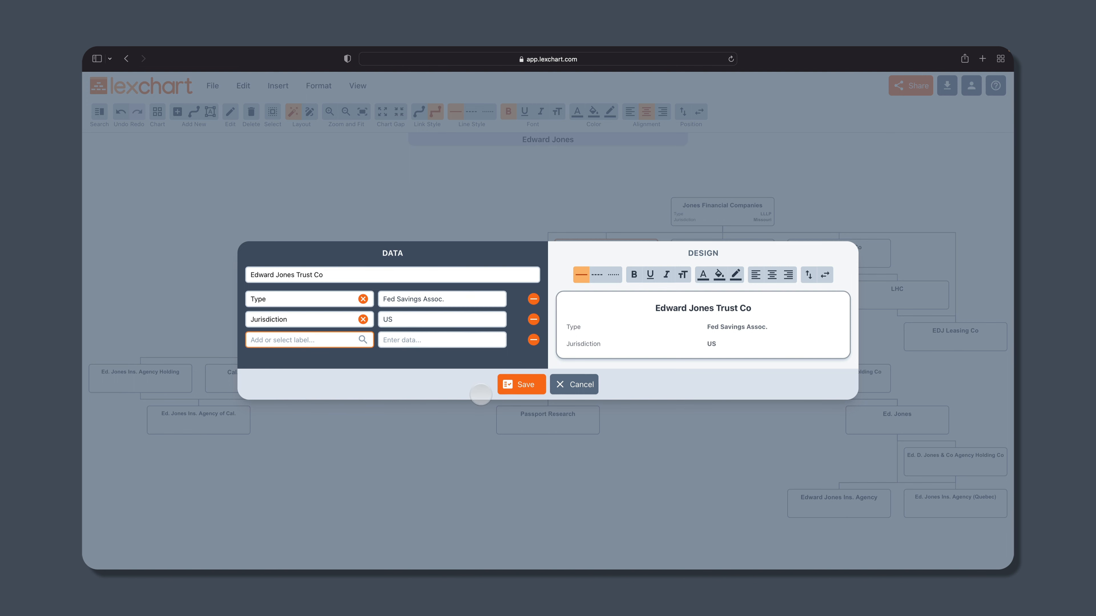
left_click(509, 383)
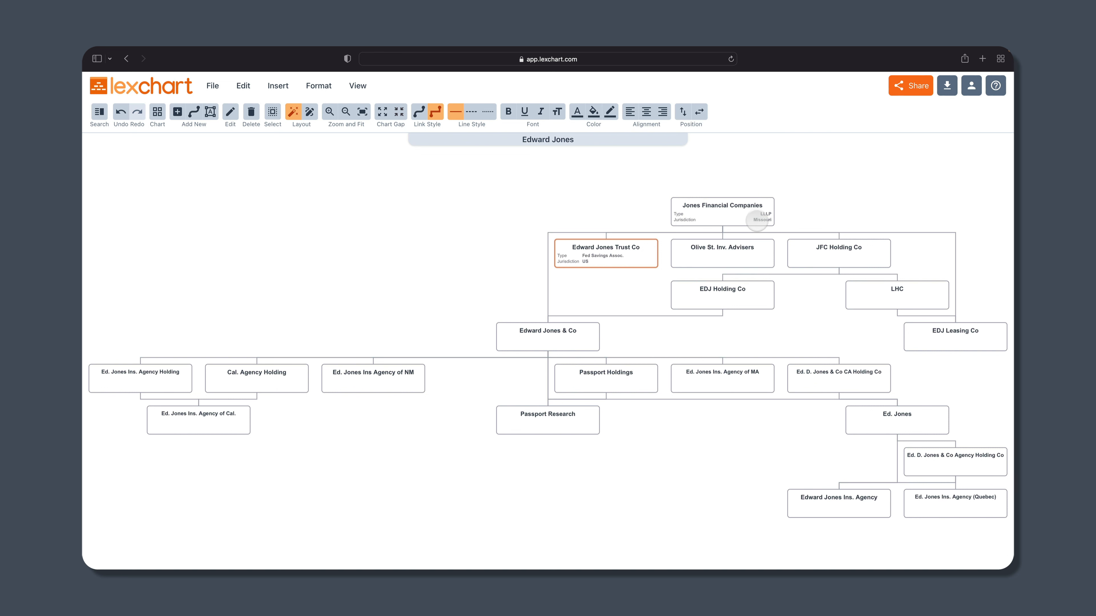
- Add the existing Type and Jurisdiction labels to Olive St. Inv. Advisers with the values "LLC" and "Missouri"
left_click(513, 208)
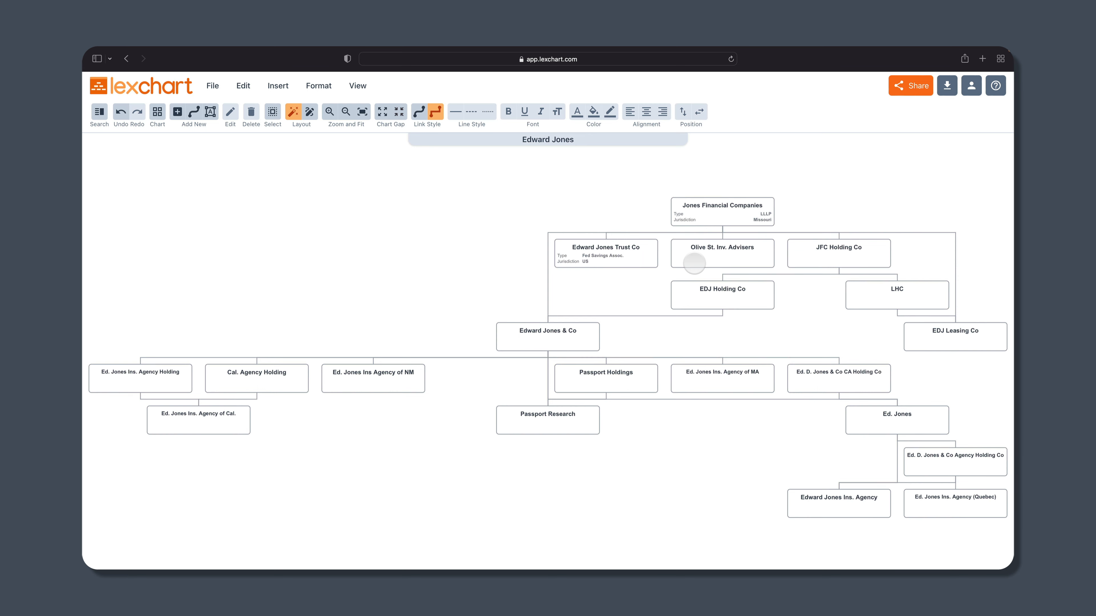
double_click(696, 255)
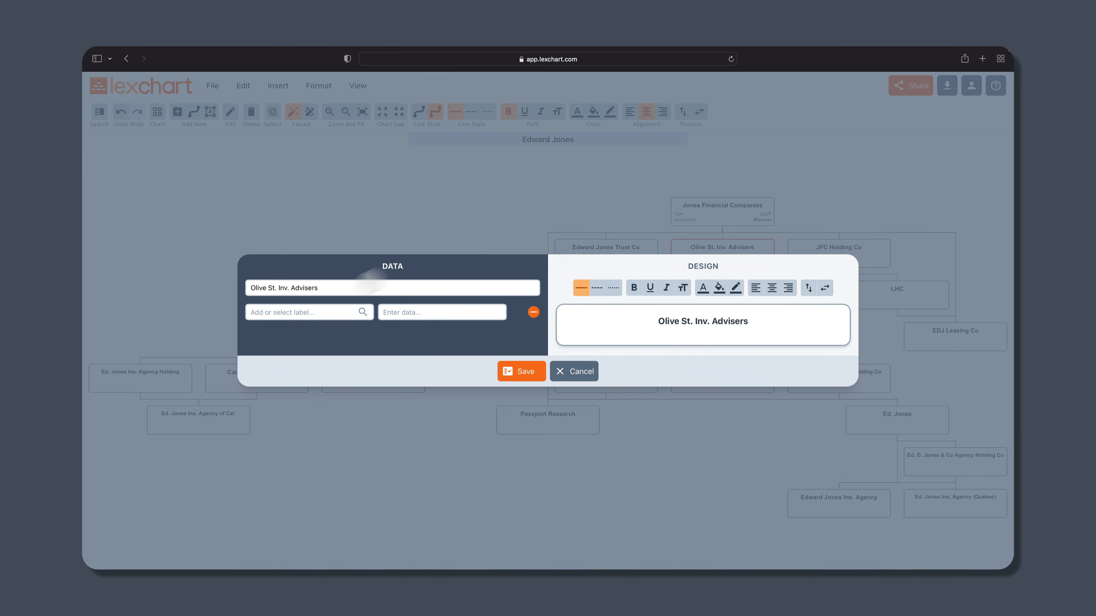
left_click(357, 208)
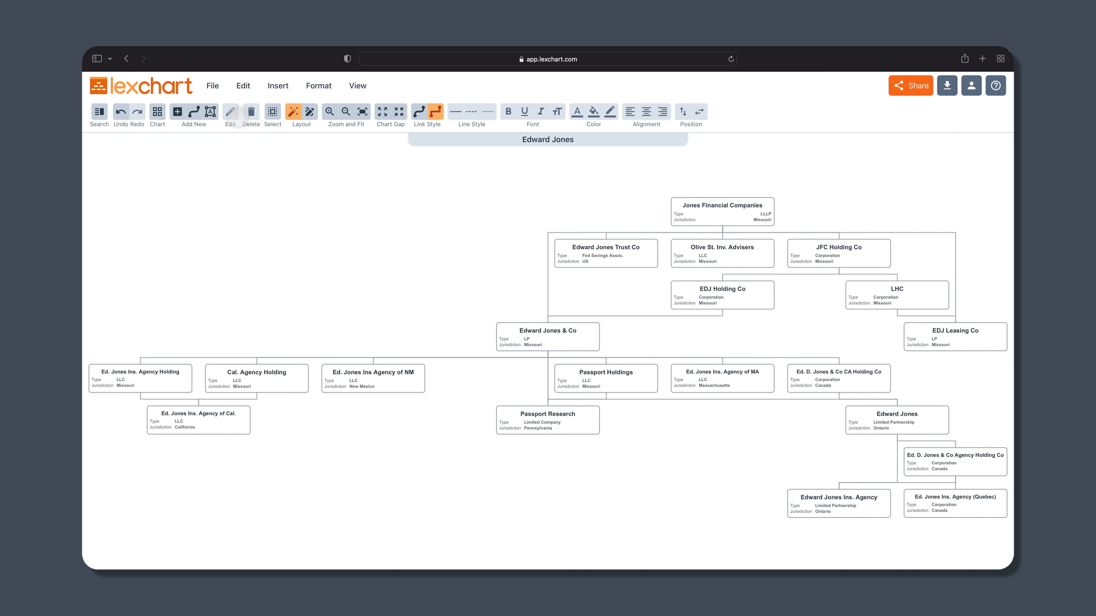
- Select all cards, right-align their data values in one bulk edit, save, and clear the selection
left_click(242, 84)
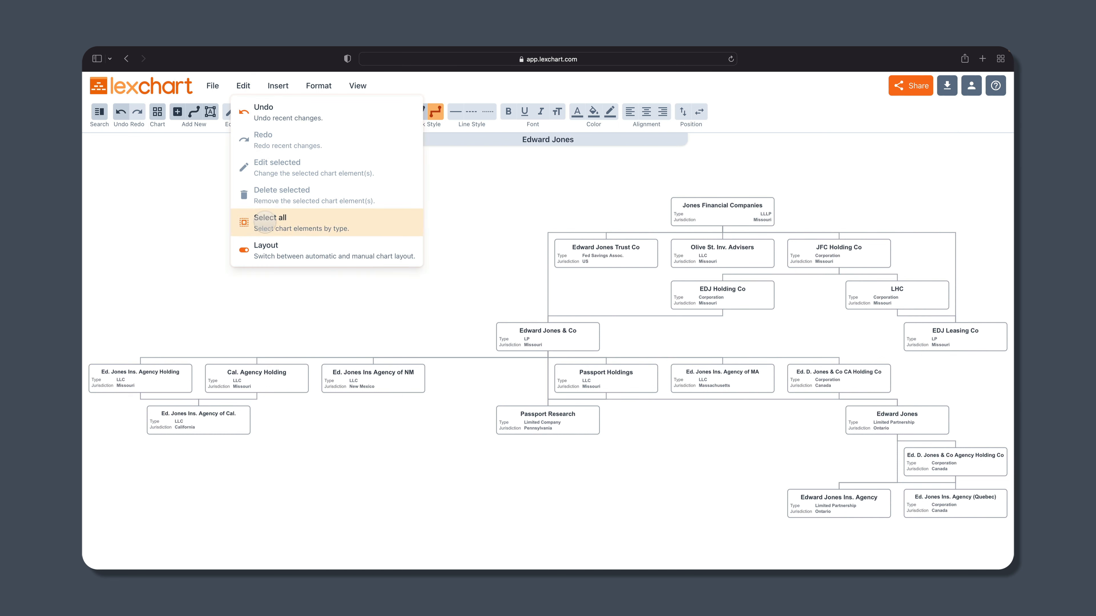
mouse_move(266, 222)
left_click(464, 175)
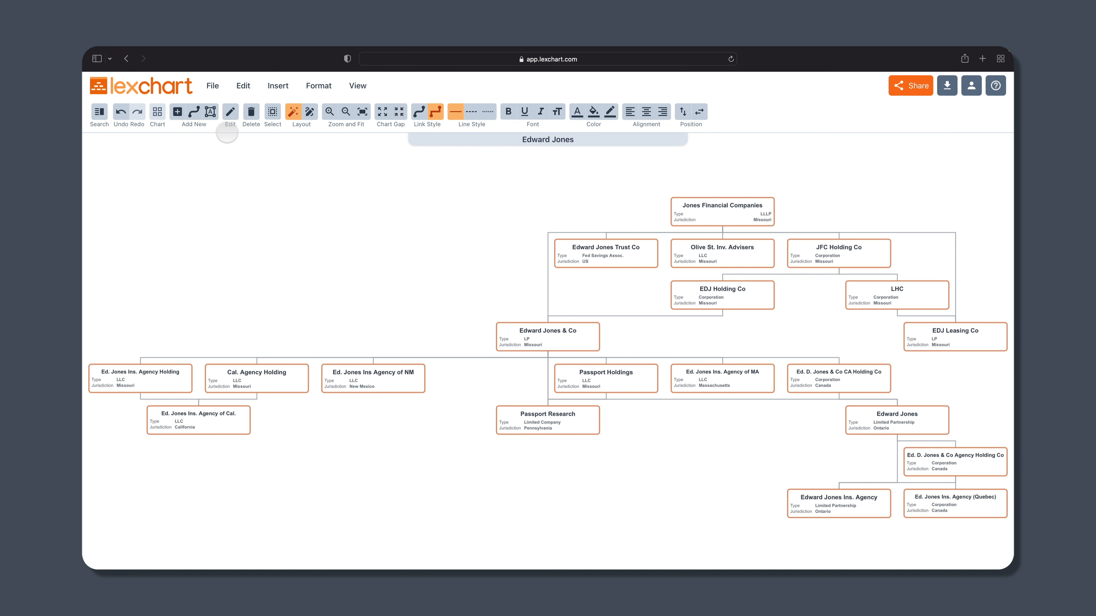
left_click(230, 113)
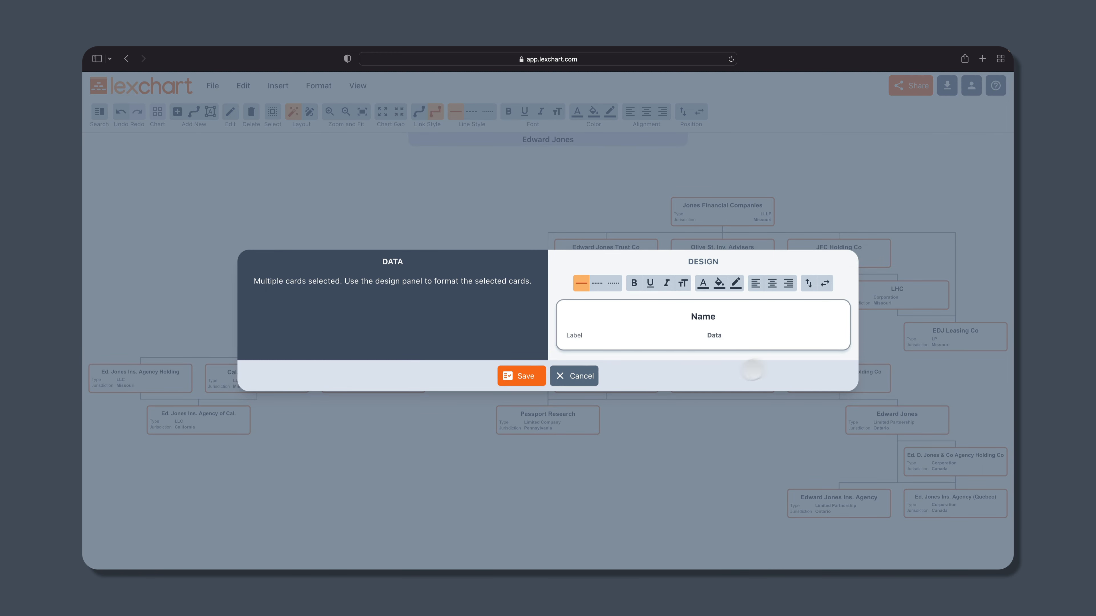
left_click(726, 315)
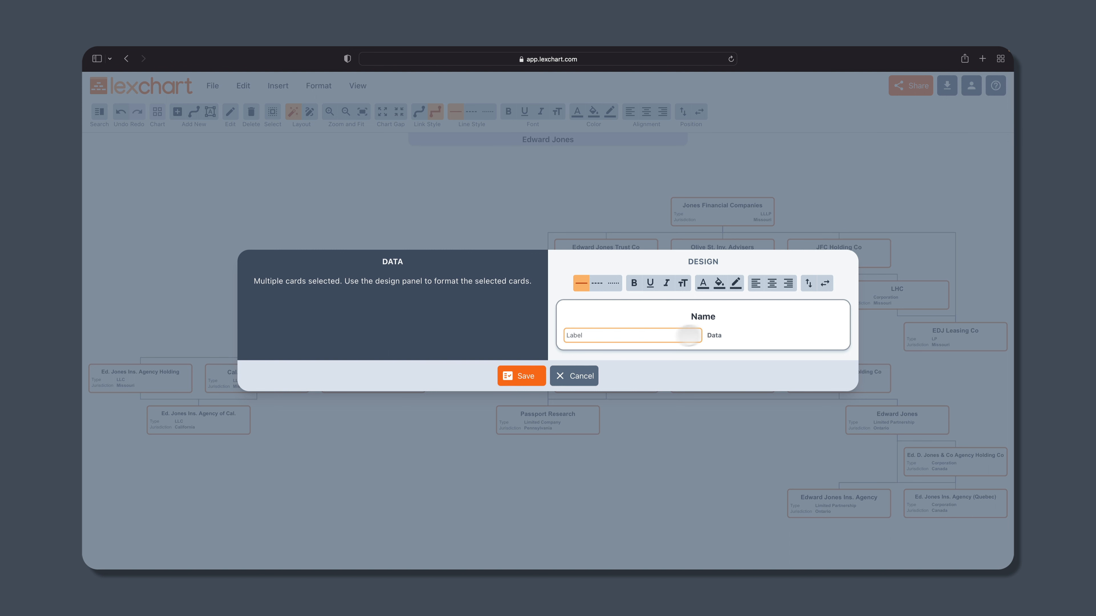
left_click(653, 337)
left_click(729, 336)
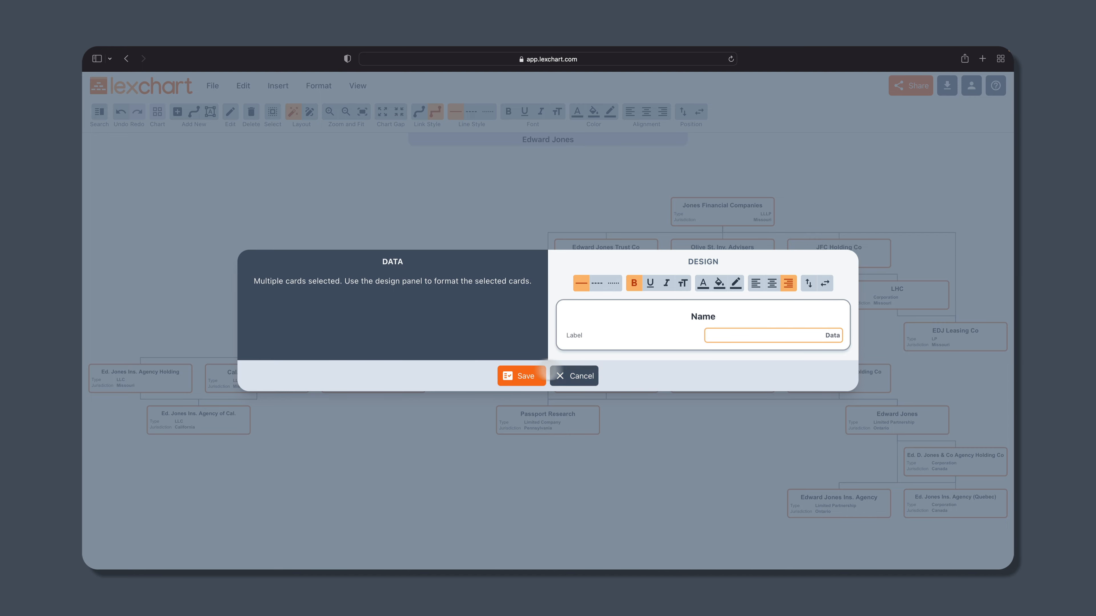
left_click(513, 375)
left_click(401, 245)
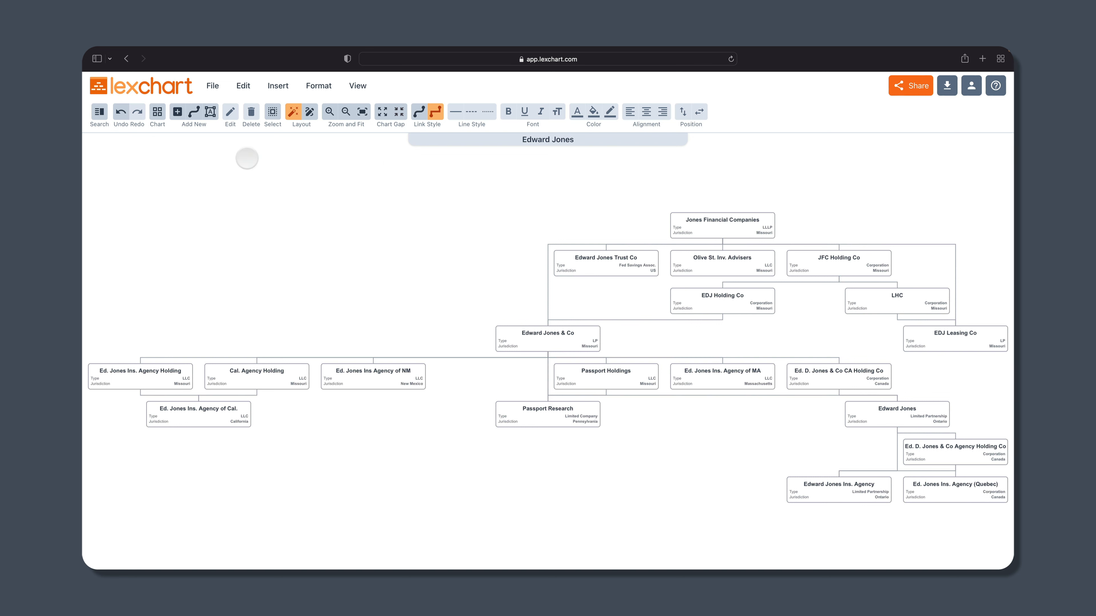
left_click(242, 85)
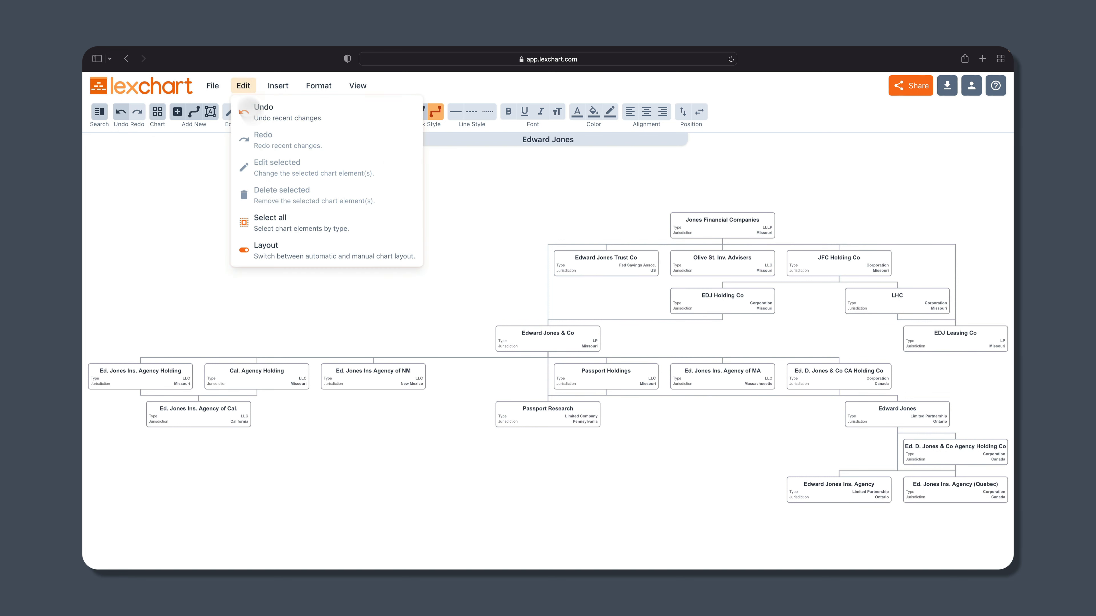
left_click(269, 222)
left_click(549, 192)
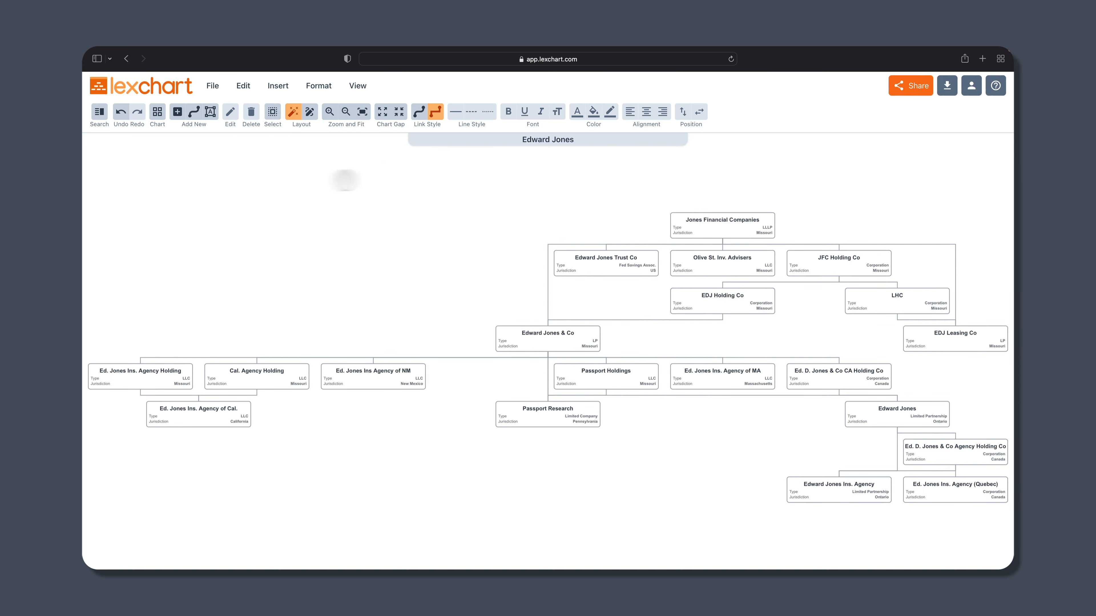
- Select all cards, set the text size of their labels and data to MD in one bulk edit, and save
left_click(273, 112)
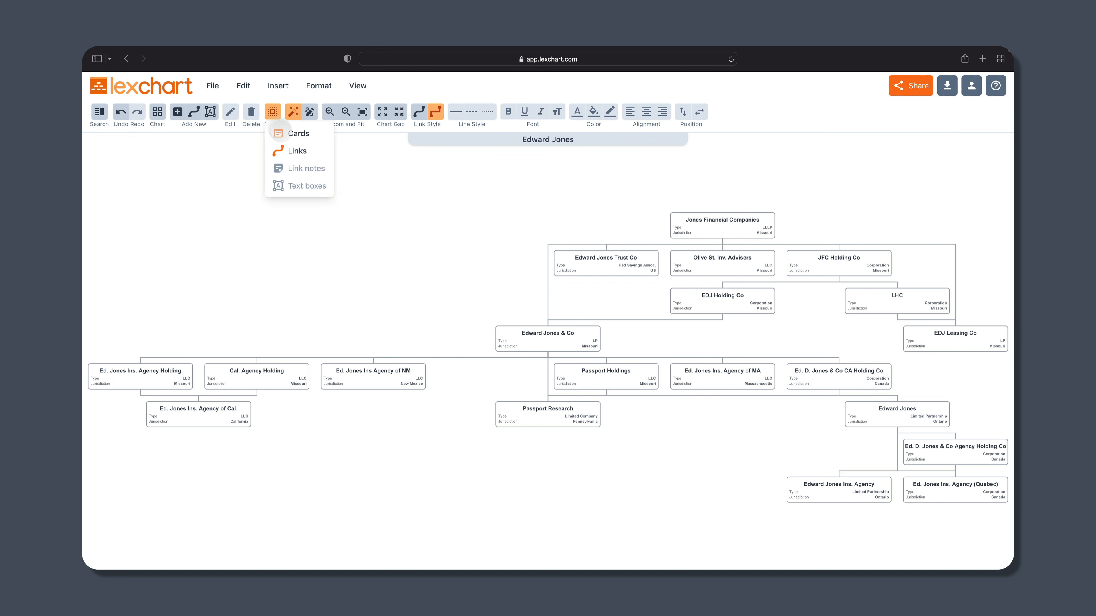
left_click(298, 134)
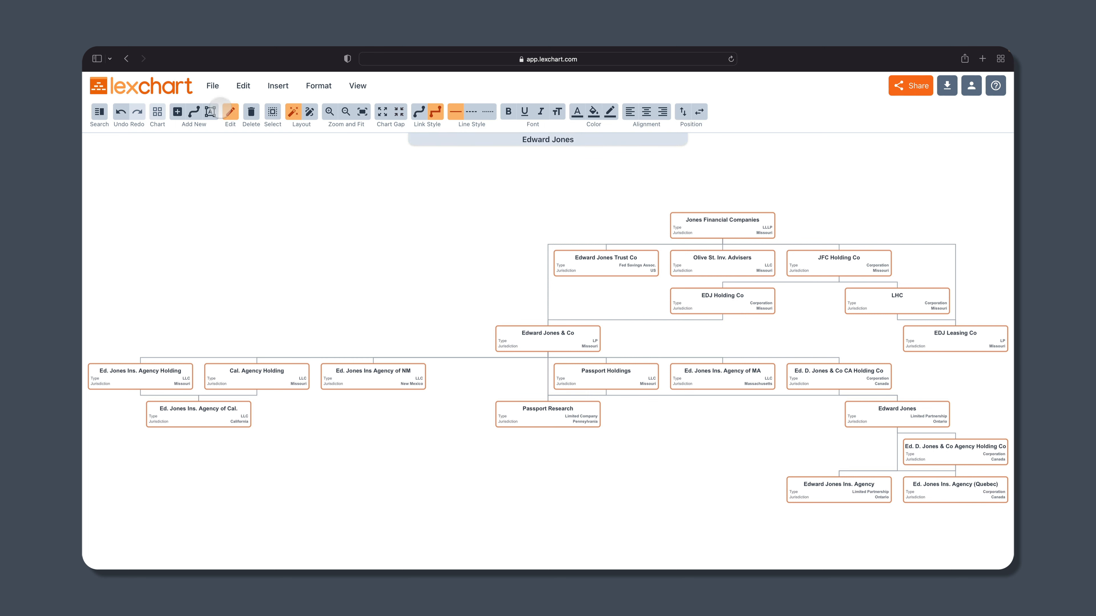
left_click(228, 111)
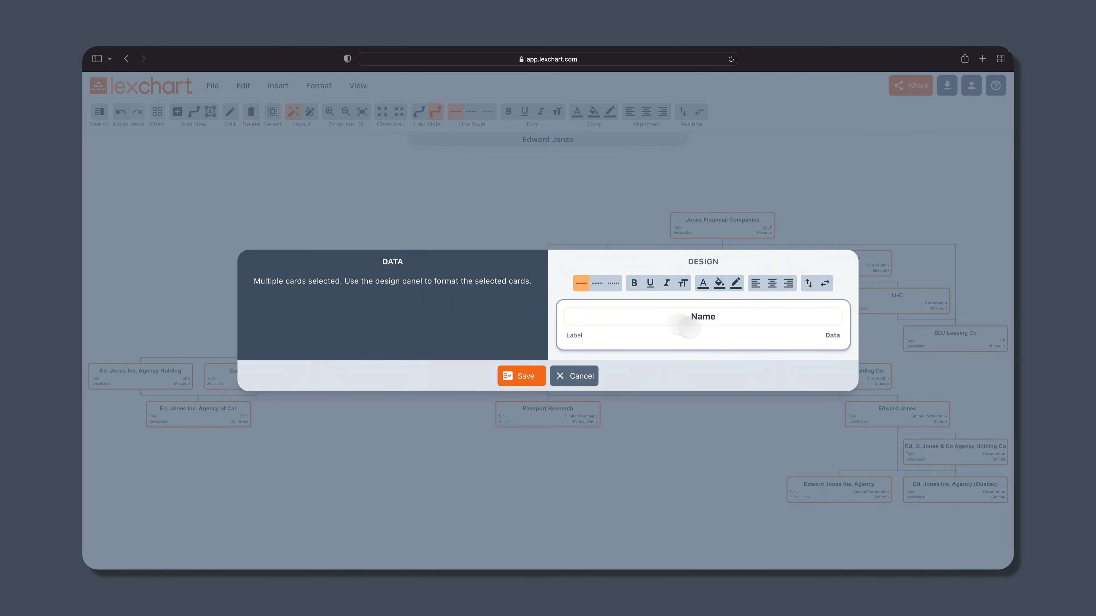
left_click(774, 337)
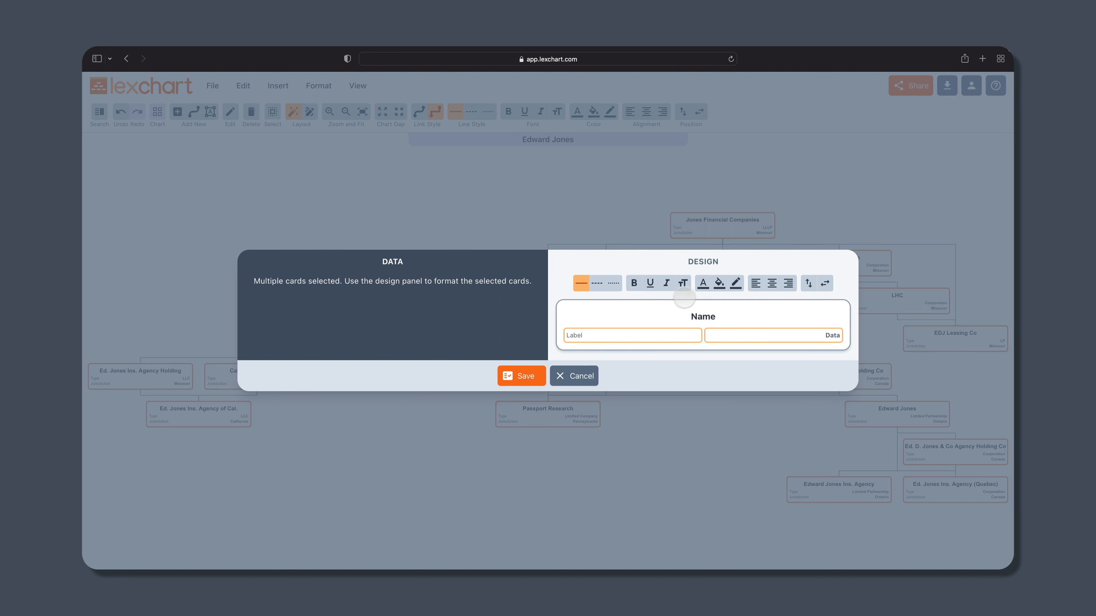
left_click(683, 283)
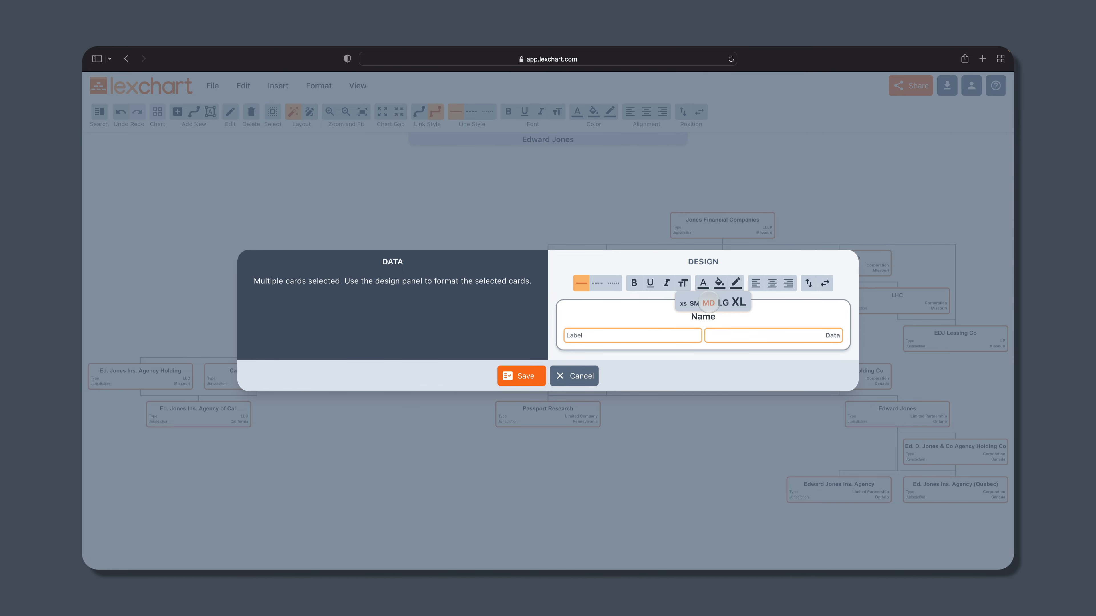
left_click(520, 377)
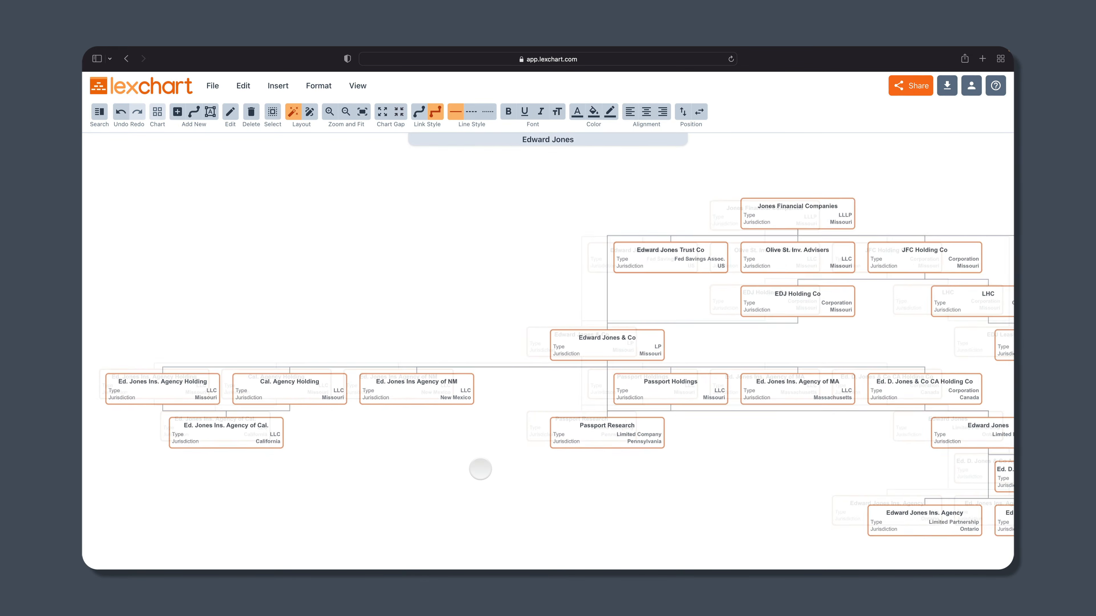
left_click(589, 475)
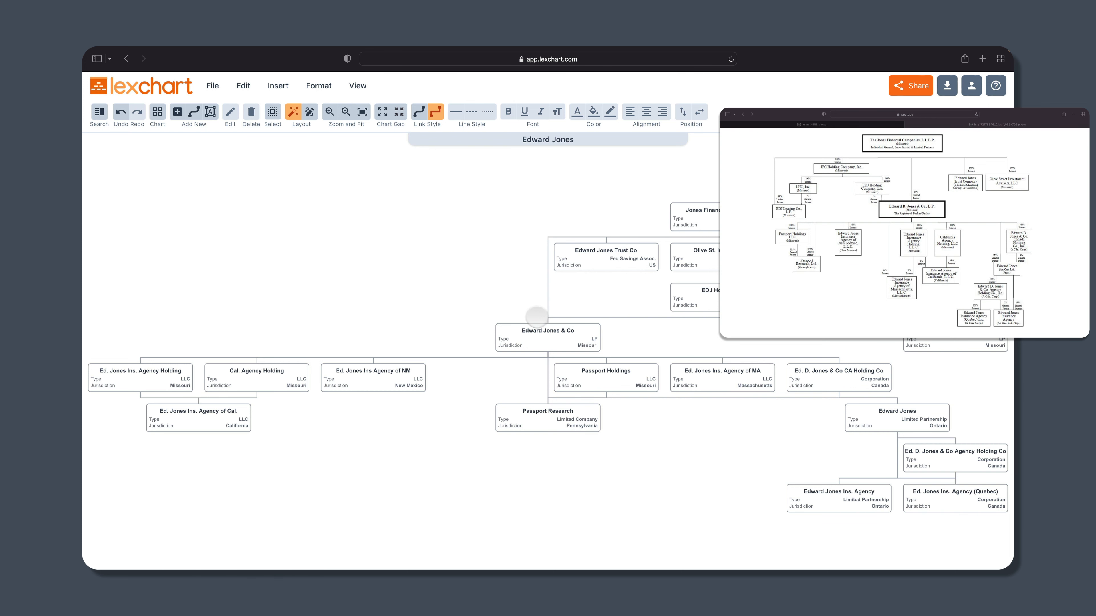
- Examine the chart around Edward Jones & Co at several zoom levels, ending with the whole chart centred in view
scroll(542, 317, "down", 10)
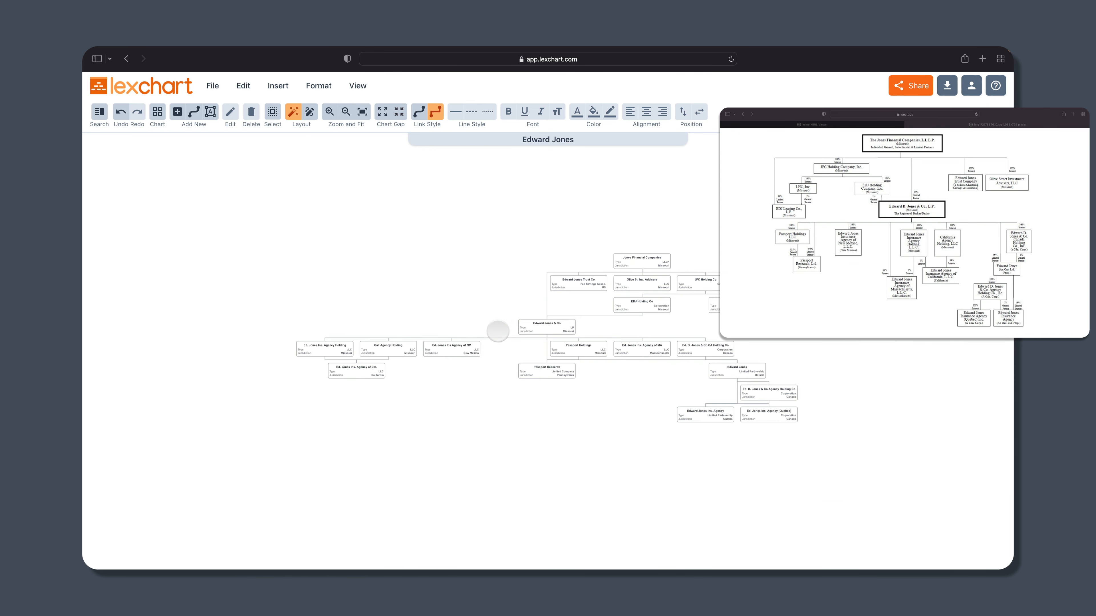
scroll(501, 330, "up", 10)
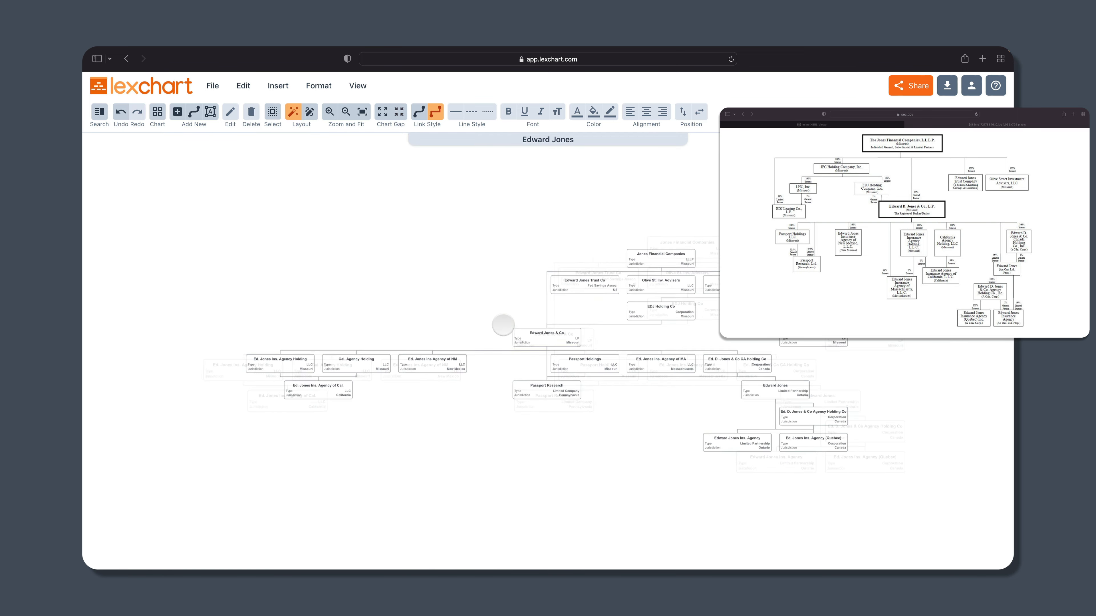
scroll(502, 325, "up", 3)
scroll(668, 416, "down", 3)
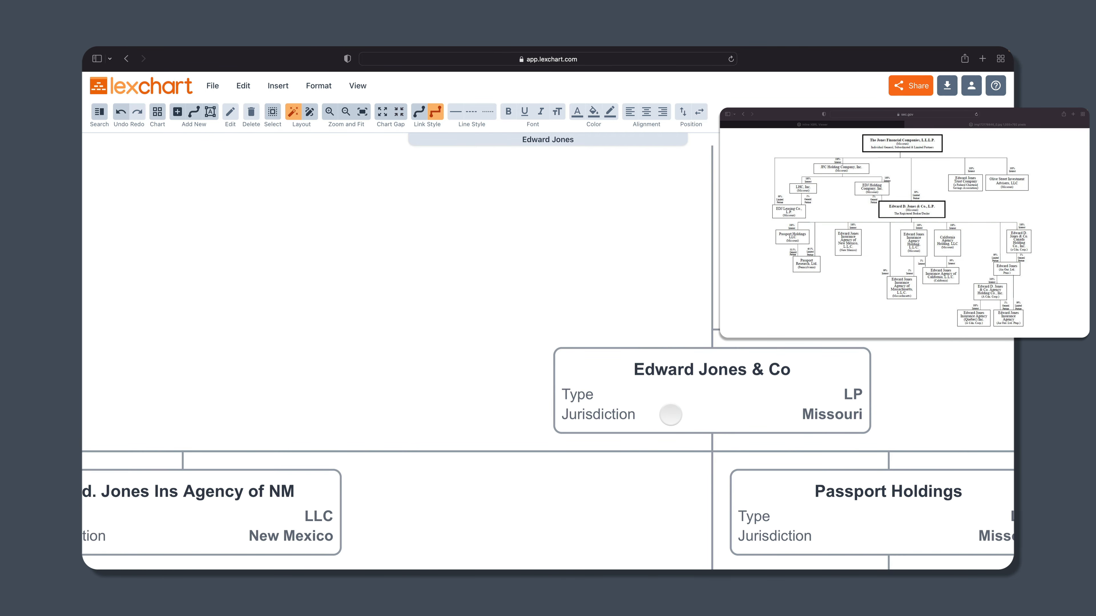
scroll(667, 412, "down", 2)
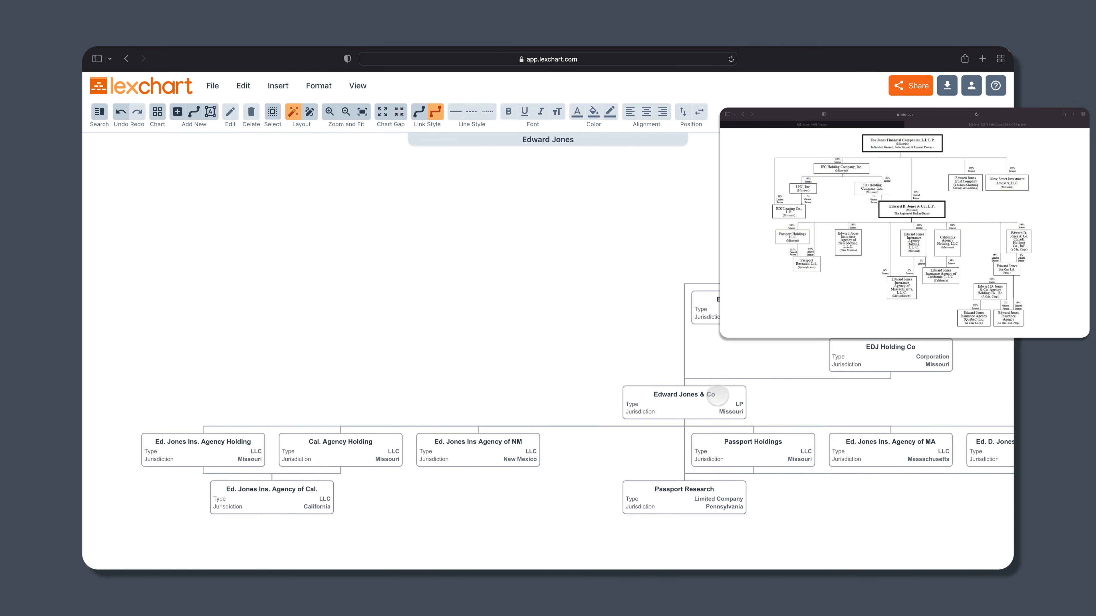
left_click_drag(718, 394, 574, 380)
scroll(575, 379, "down", 2)
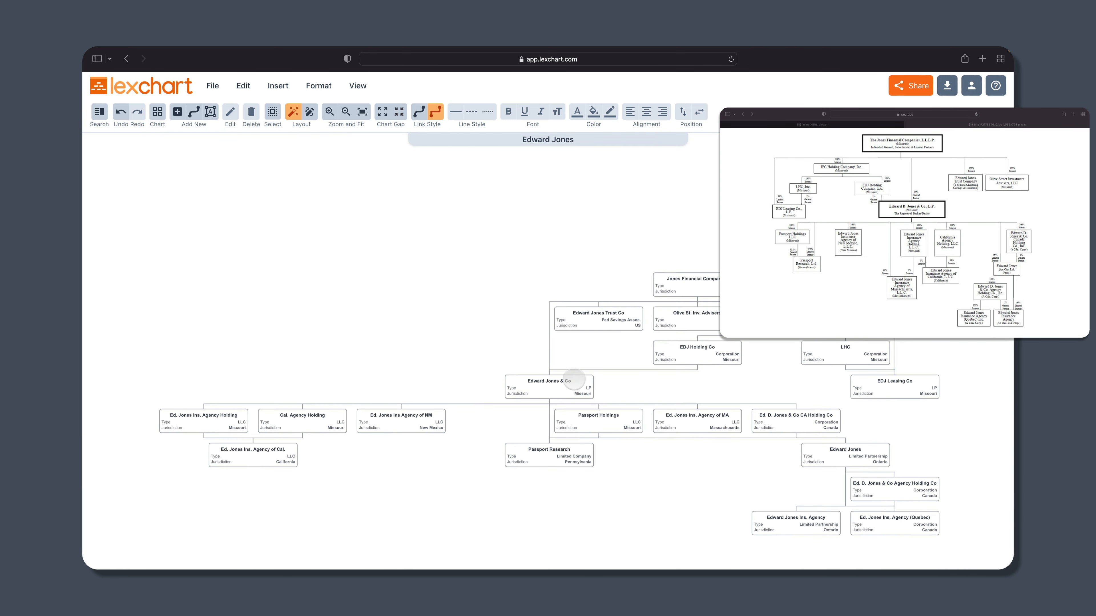
scroll(575, 379, "up", 4)
scroll(574, 381, "down", 5)
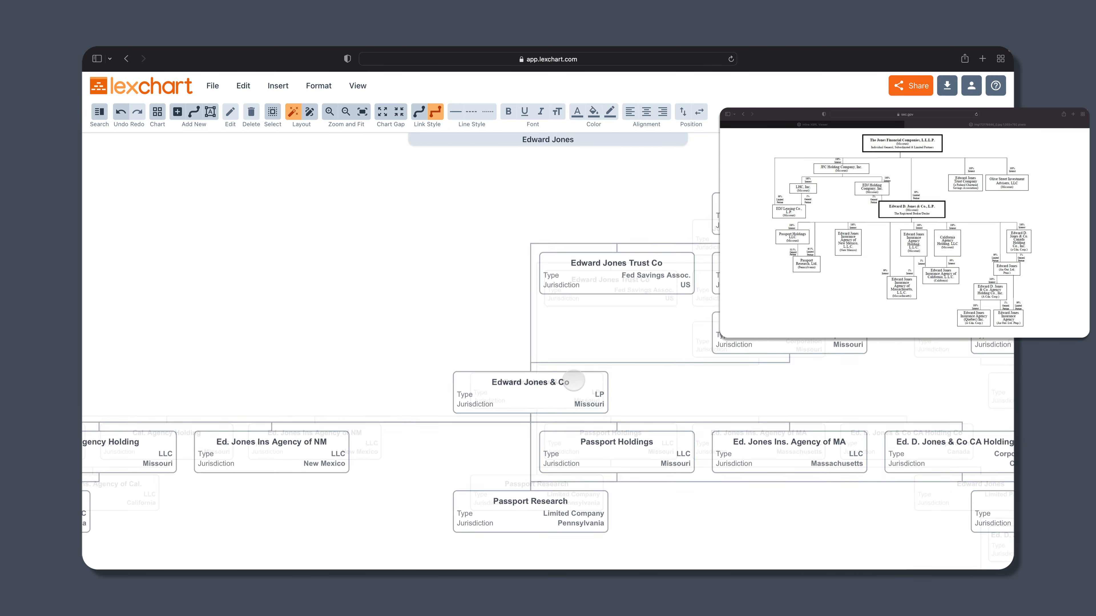
scroll(574, 380, "up", 2)
scroll(573, 381, "up", 3)
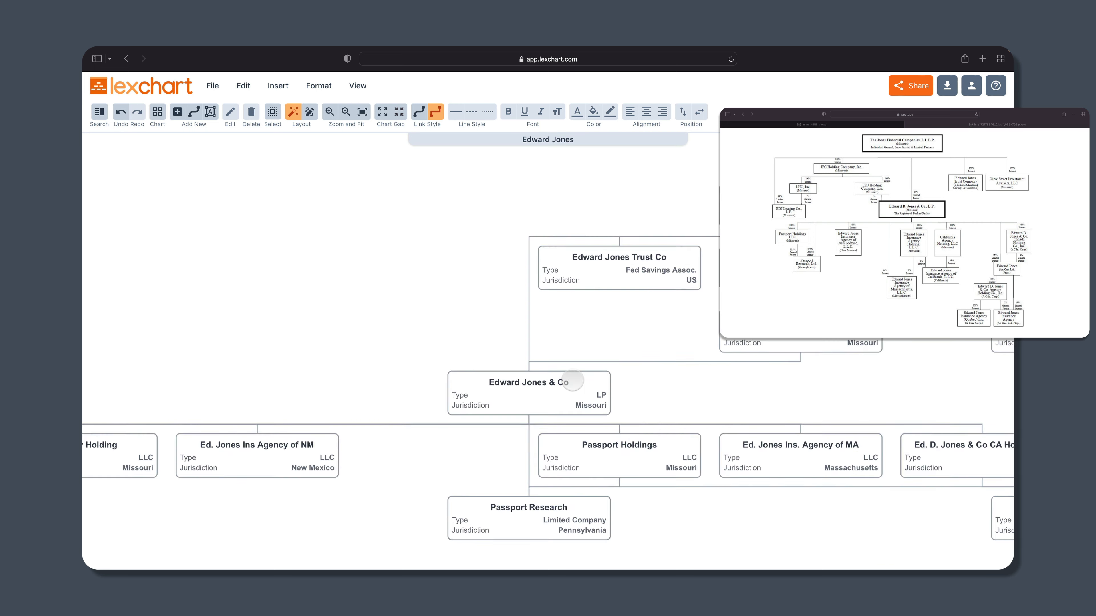
scroll(573, 381, "down", 1)
scroll(574, 380, "down", 2)
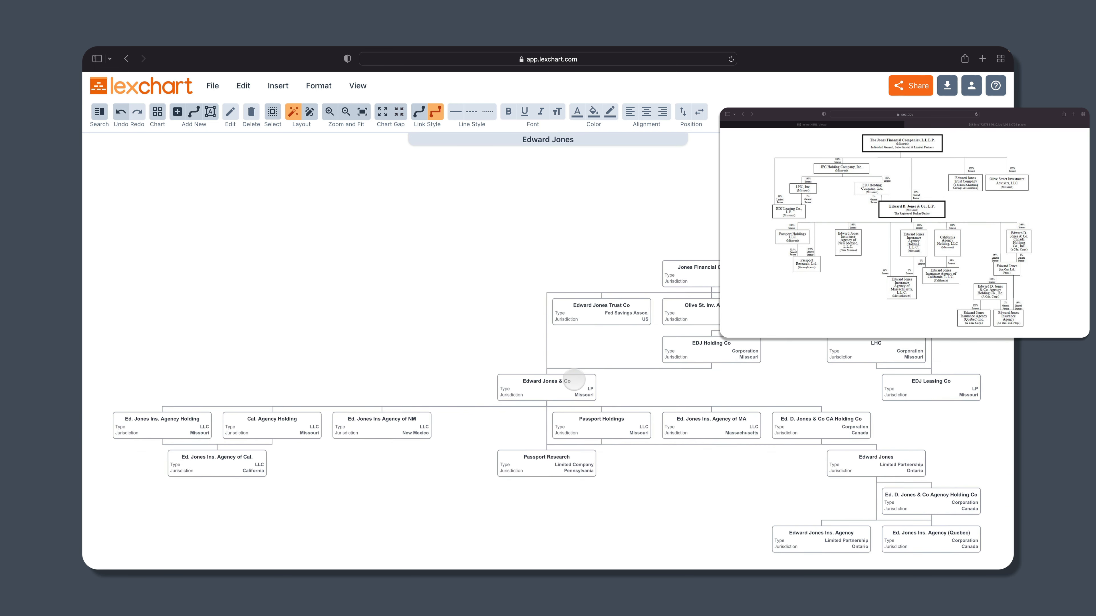
left_click_drag(575, 380, 579, 315)
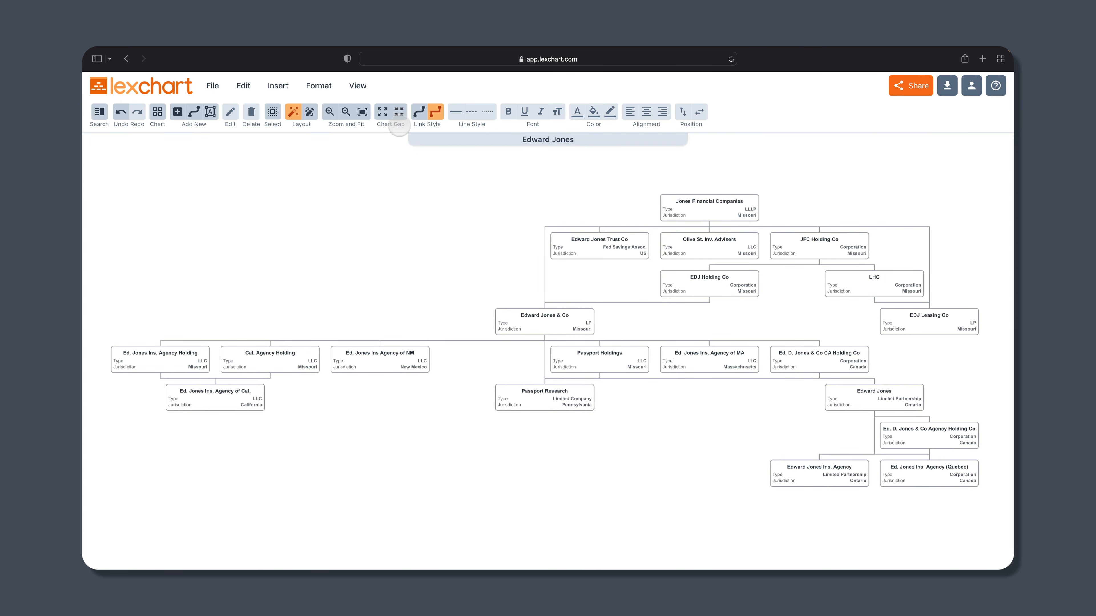
- Increase the chart gap between the cards, and try curved links before returning to right-angled links
left_click(382, 111)
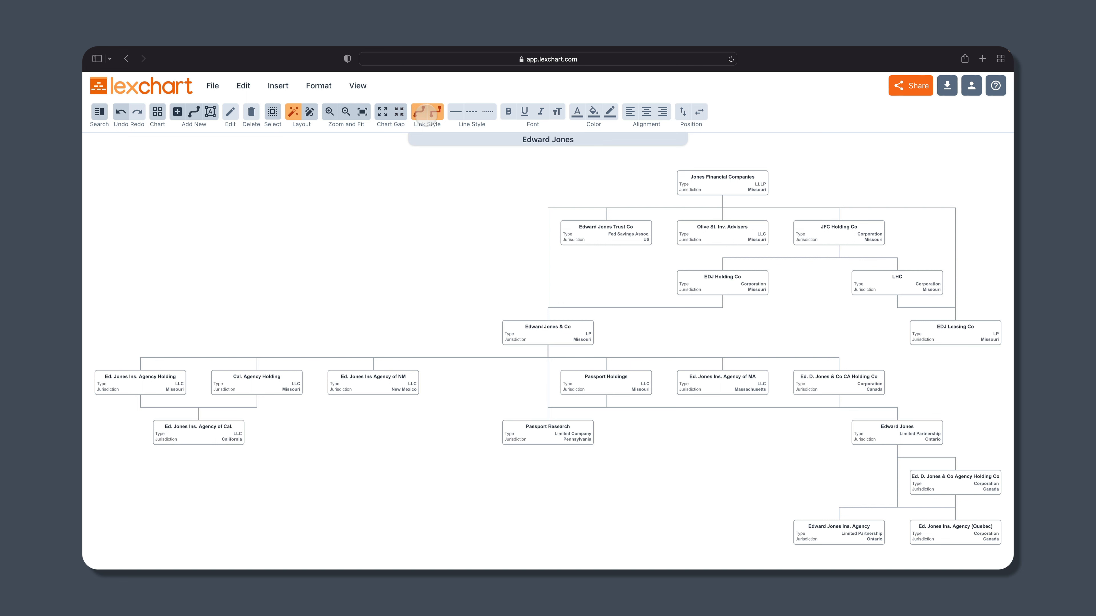
left_click(421, 113)
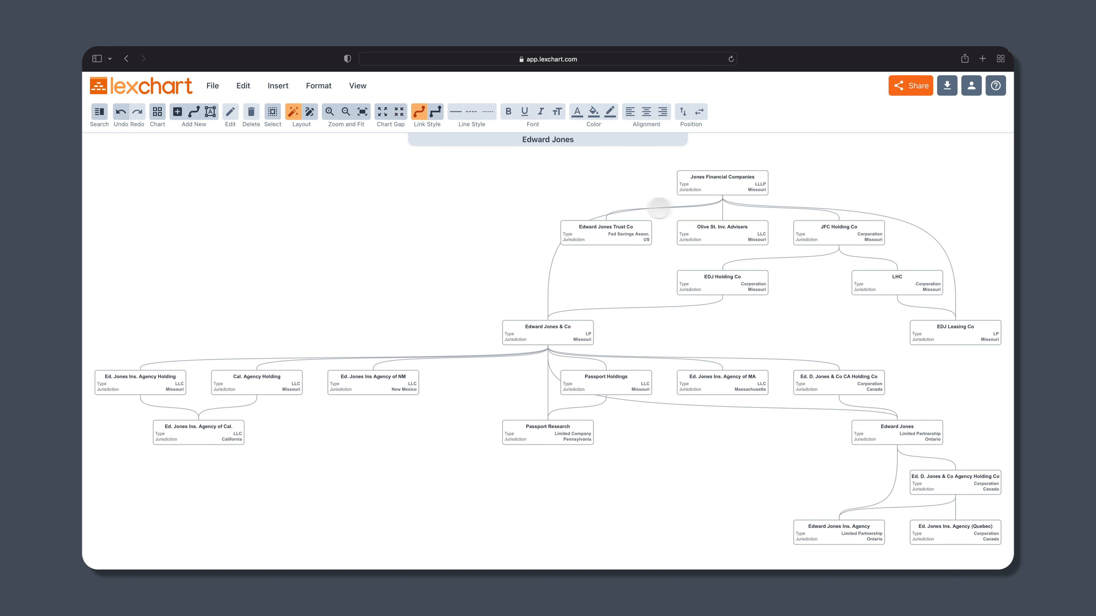
left_click(436, 112)
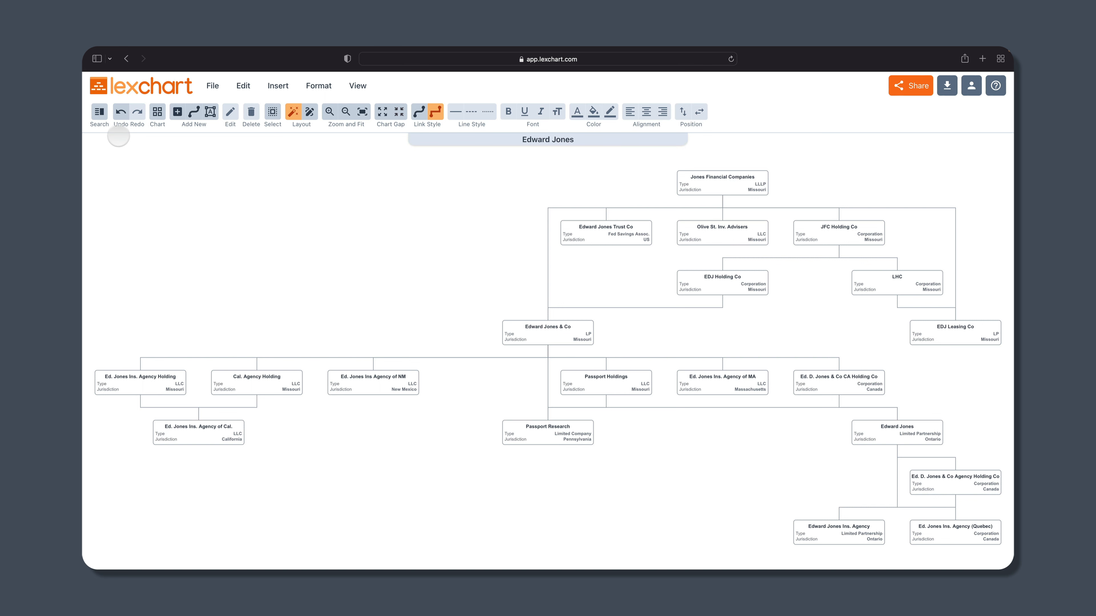
- Locate the Ed. Jones Ins Agency of NM card through the chart's search list and filter the links by "jones"
left_click(99, 111)
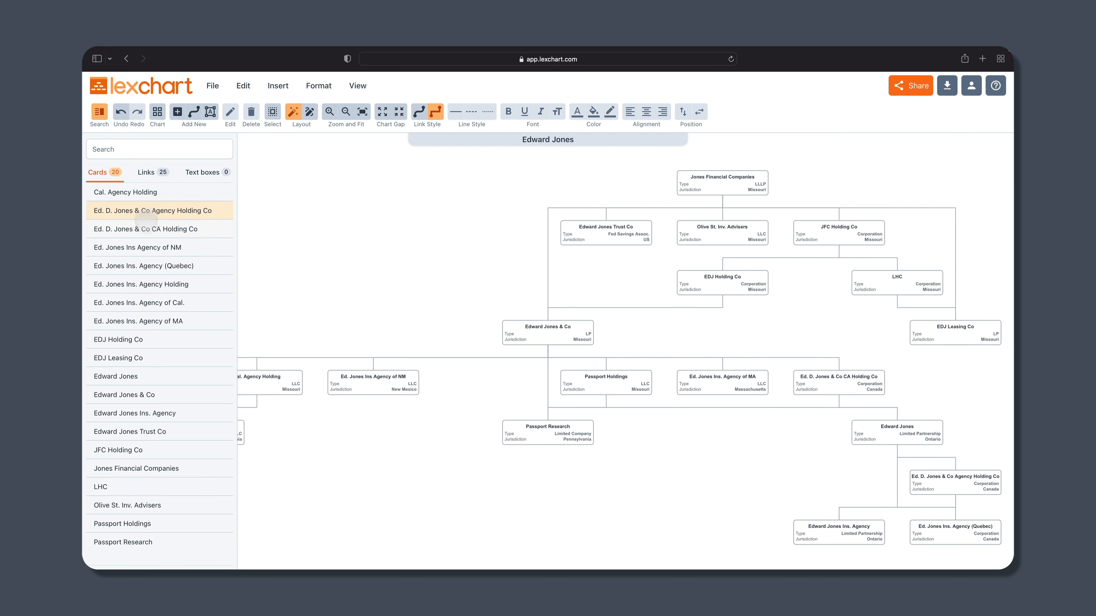
left_click(138, 247)
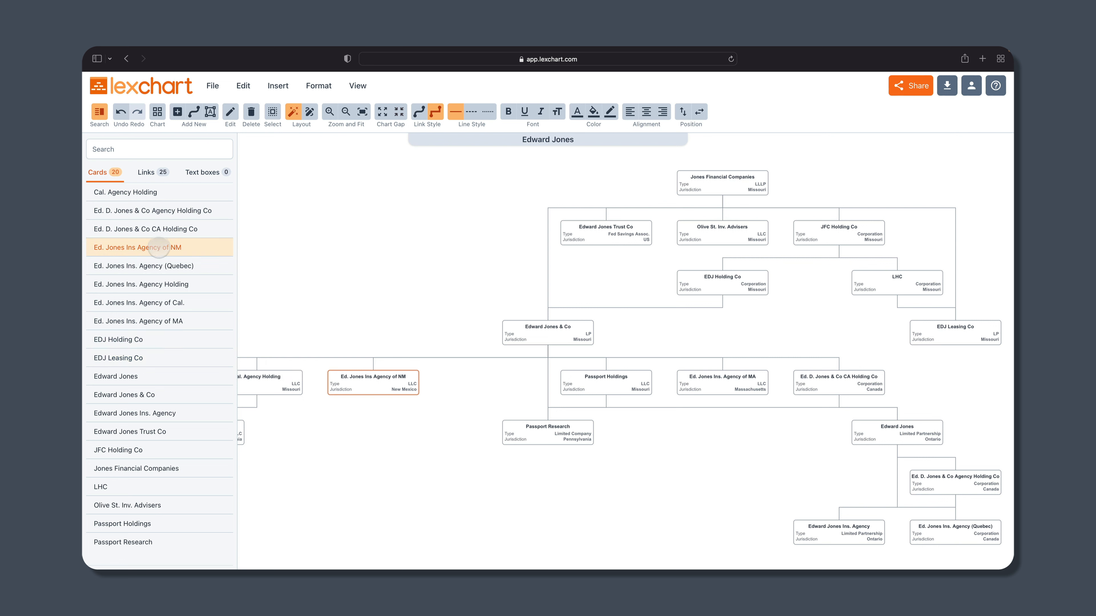
left_click(145, 172)
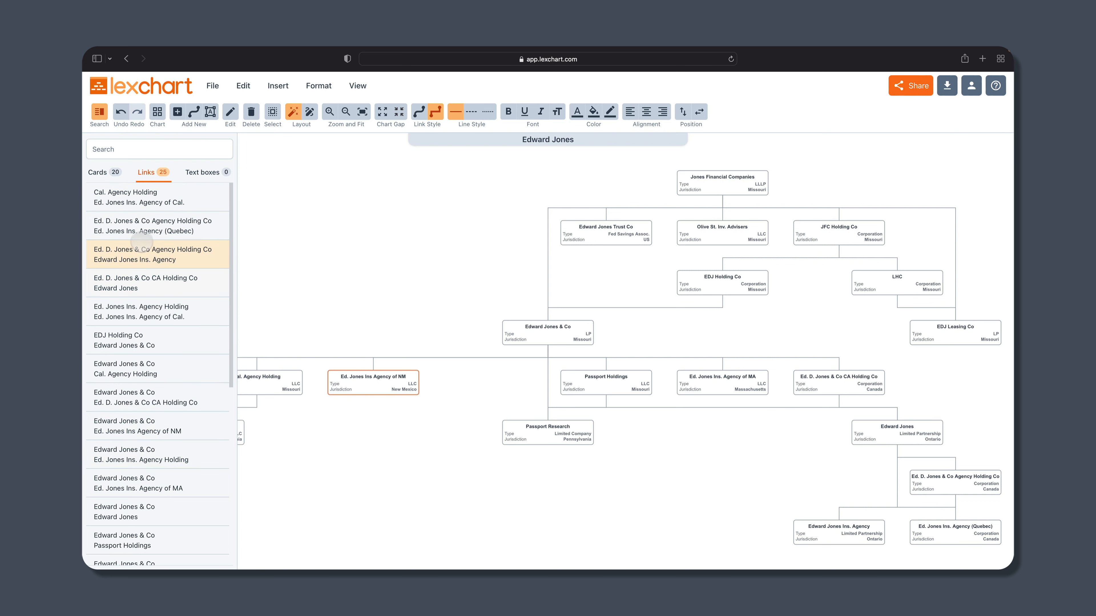
left_click(134, 147)
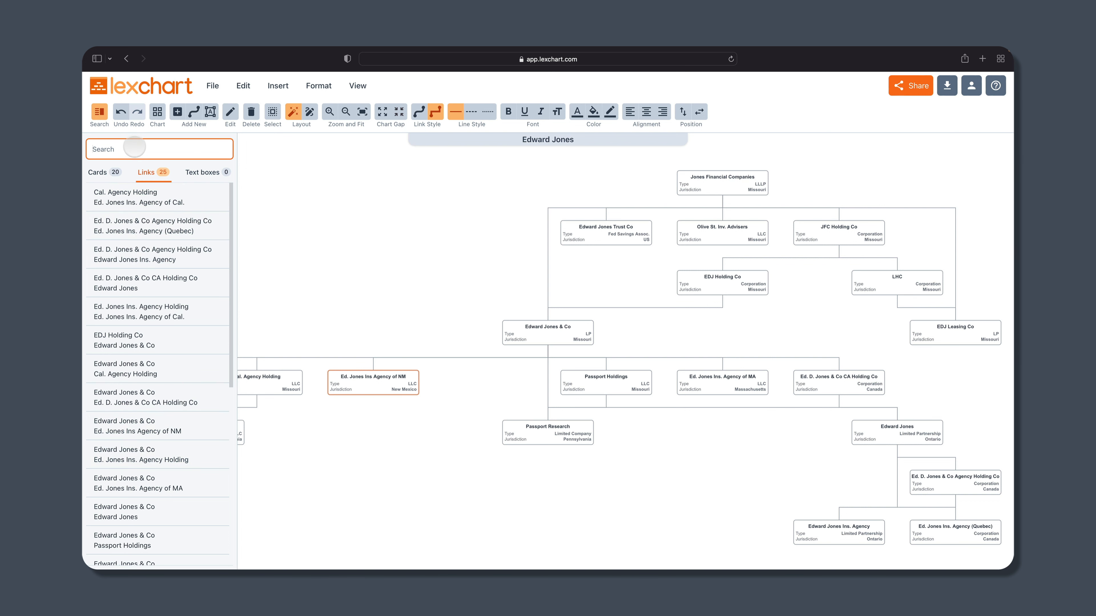
type("jones")
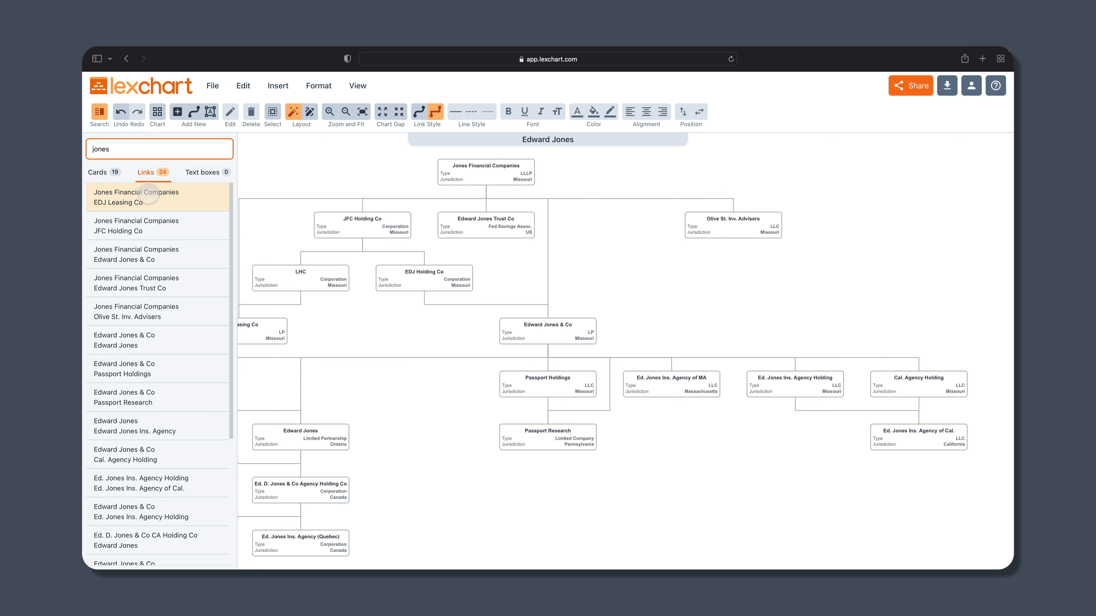
- Open the link between Jones Financial Companies and EDJ Leasing Co for editing and add an Interest label with the value 90%
left_click(149, 195)
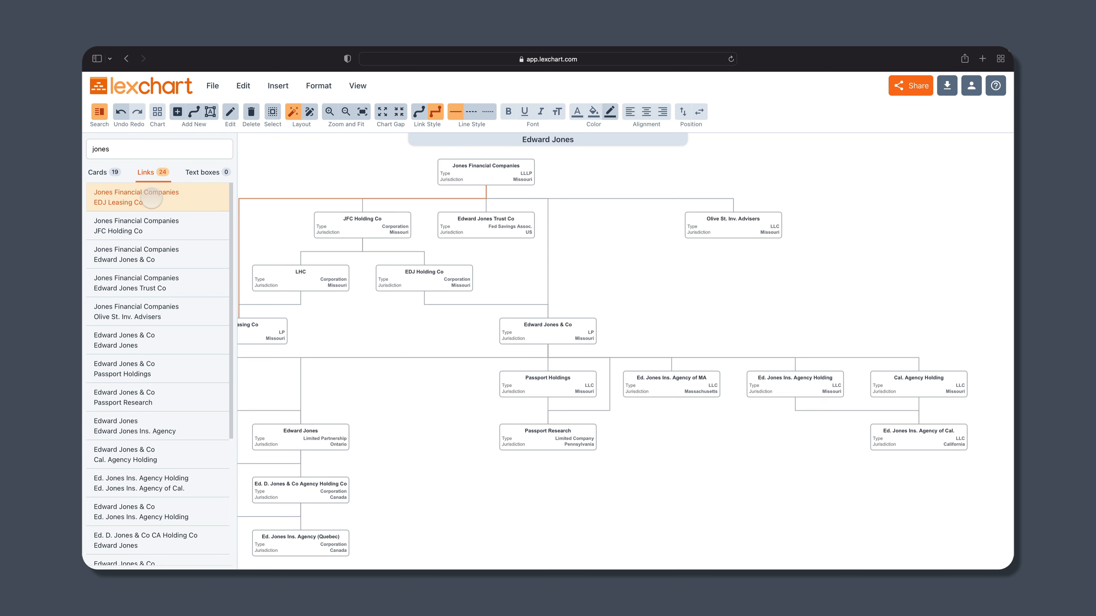
double_click(150, 199)
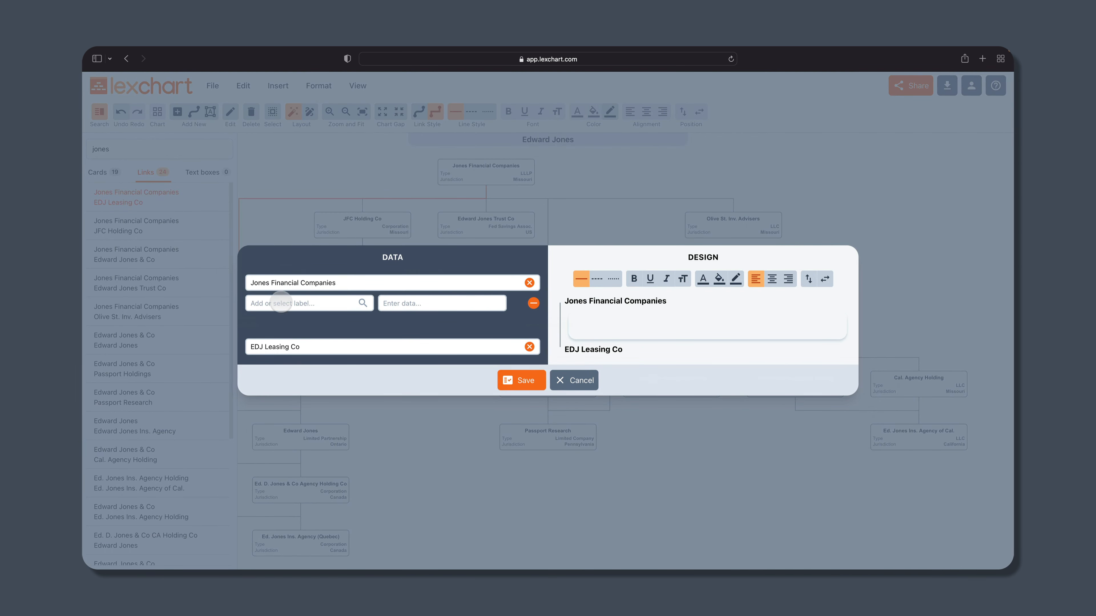
left_click(281, 302)
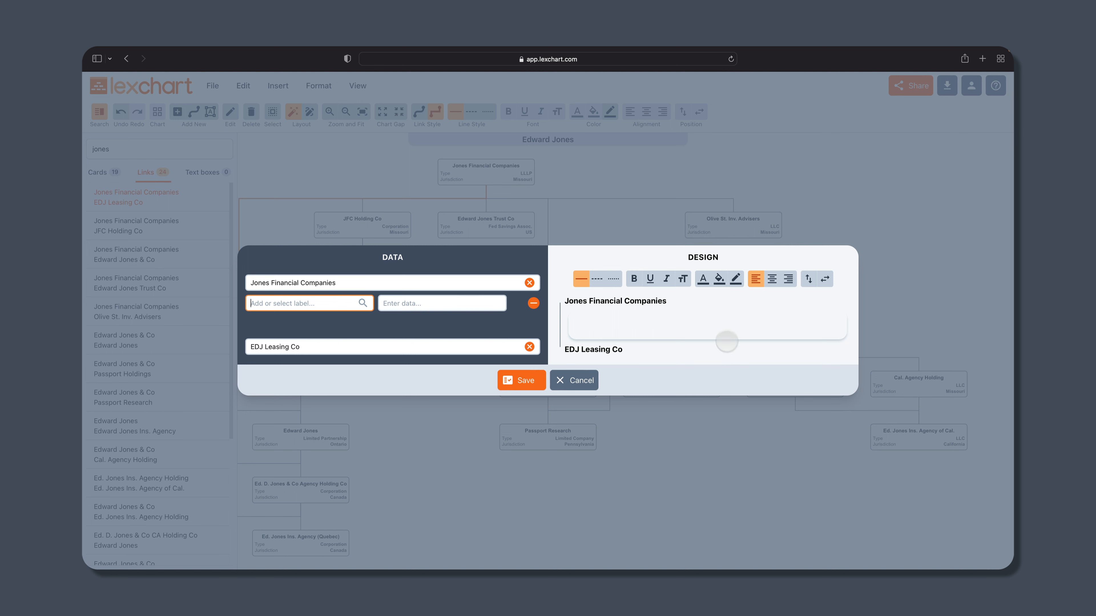
left_click(422, 346)
left_click(292, 304)
type("in")
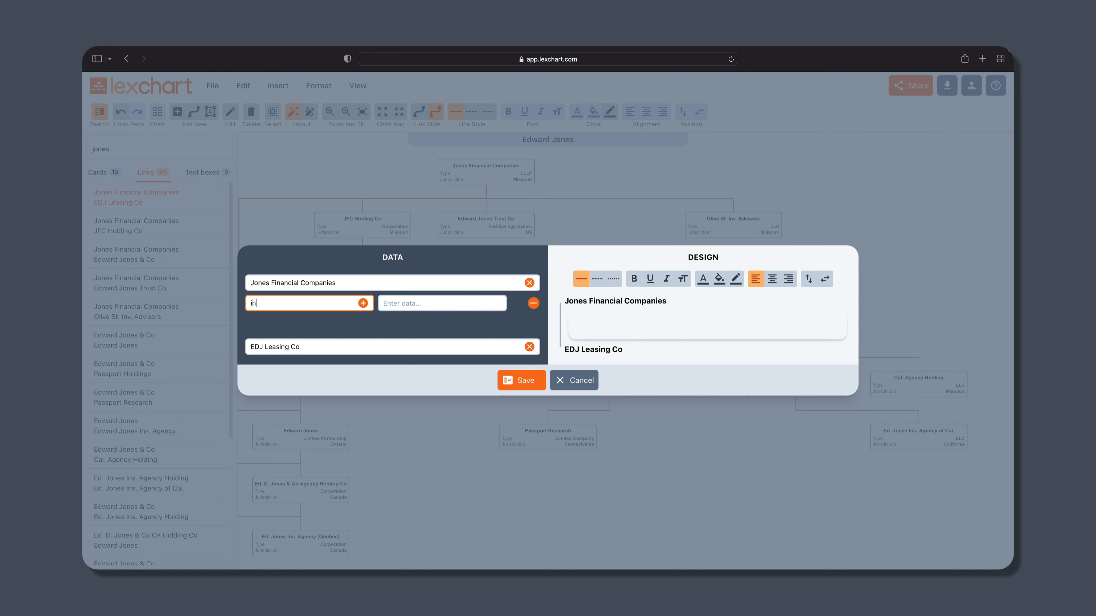
type("terest")
key("Return")
type("90%")
key("Tab")
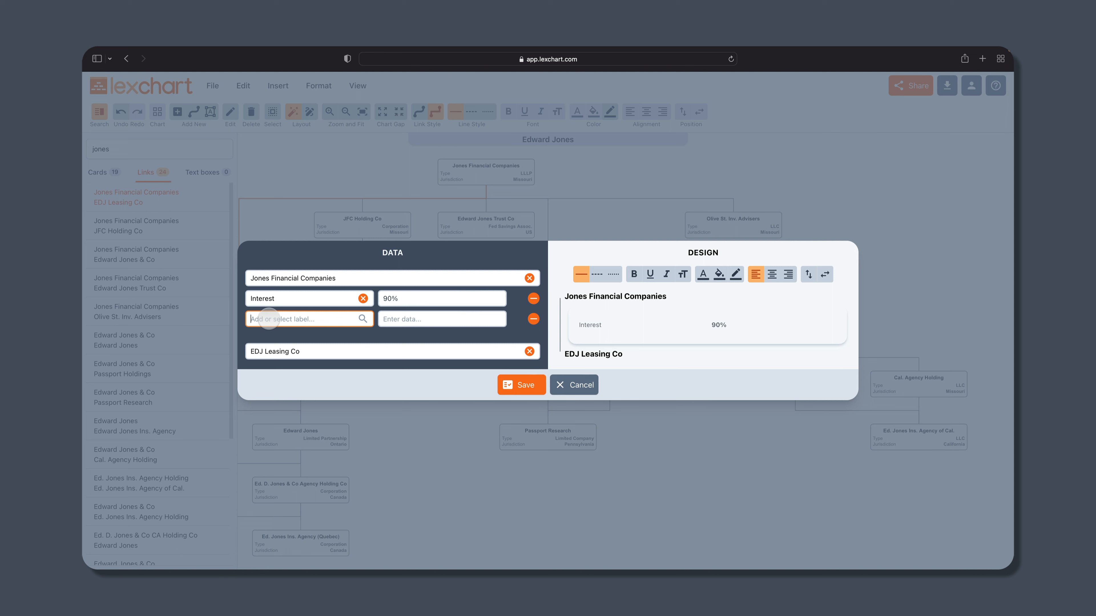
- Add a Type label with the value Limited Partner to the EDJ Leasing Co link, save it, and deselect the link
type("Type")
key("Return")
type("Limited Patner")
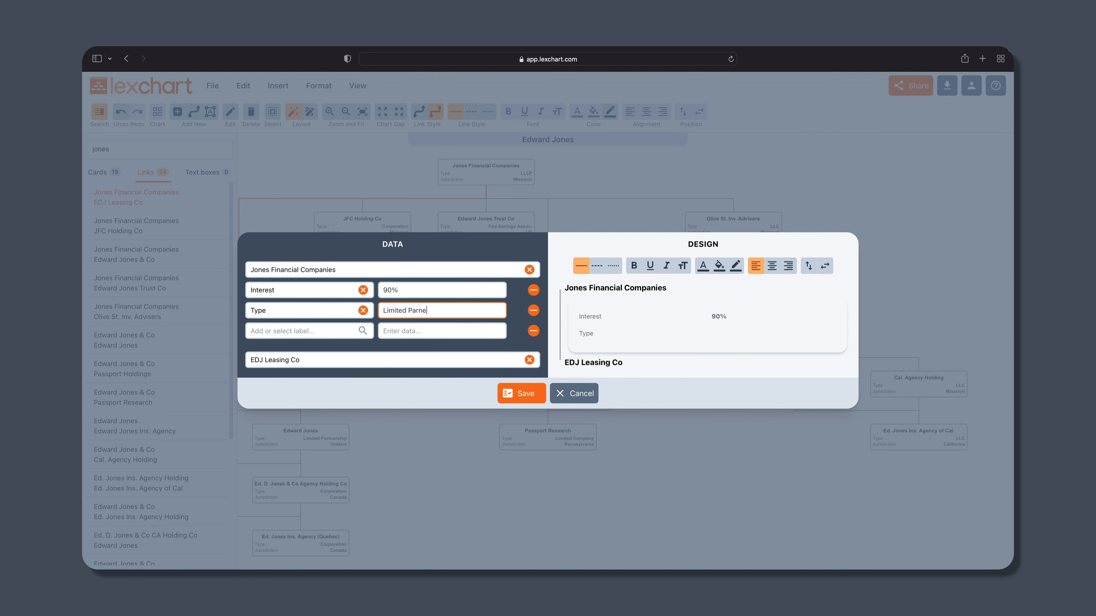
type("r")
key("Tab")
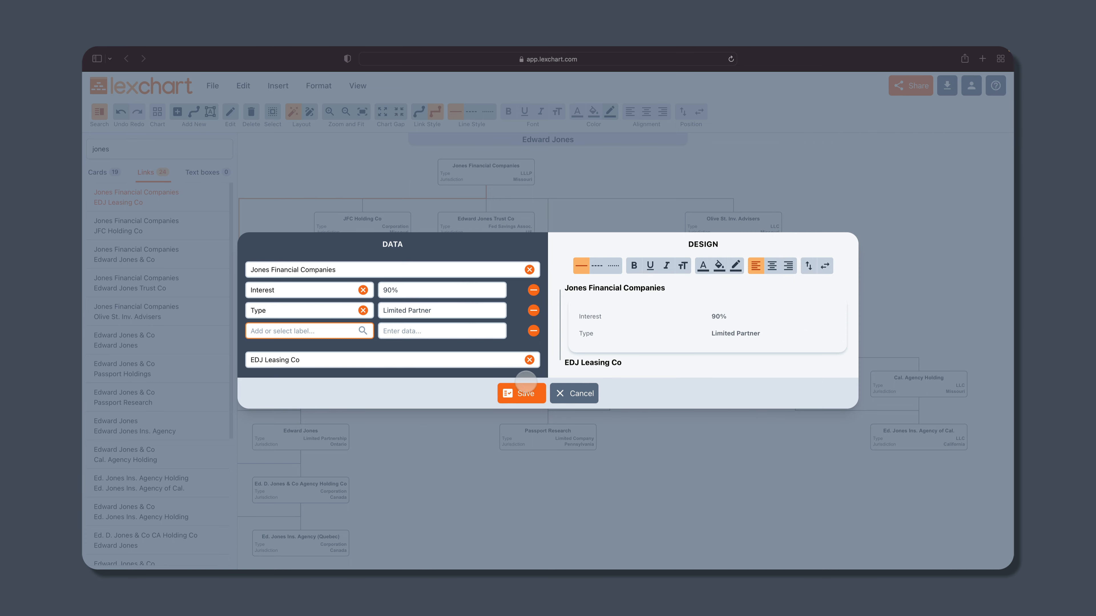
left_click(521, 393)
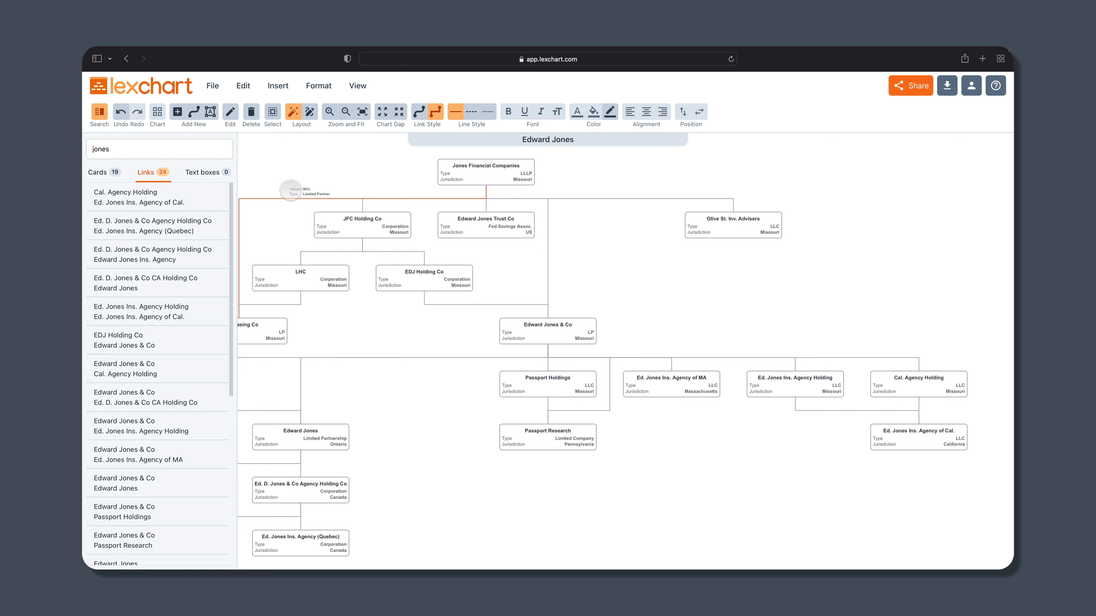
left_click(264, 222)
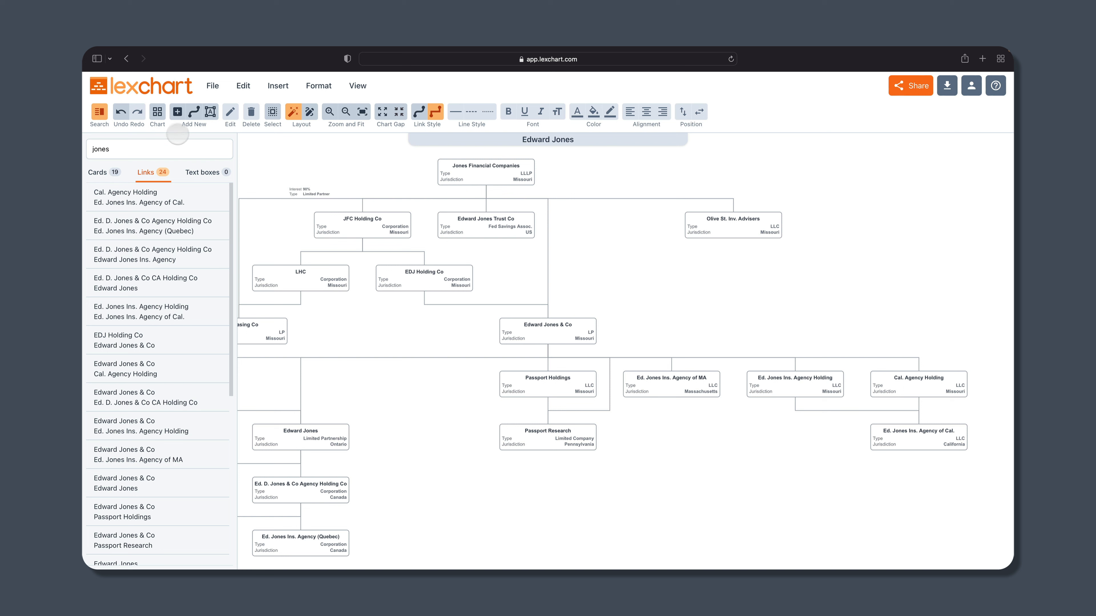
- Filter the links by "fin" and add Interest 100% to the link from Jones Financial Companies to JFC Holding Co
left_click(115, 152)
type("fin")
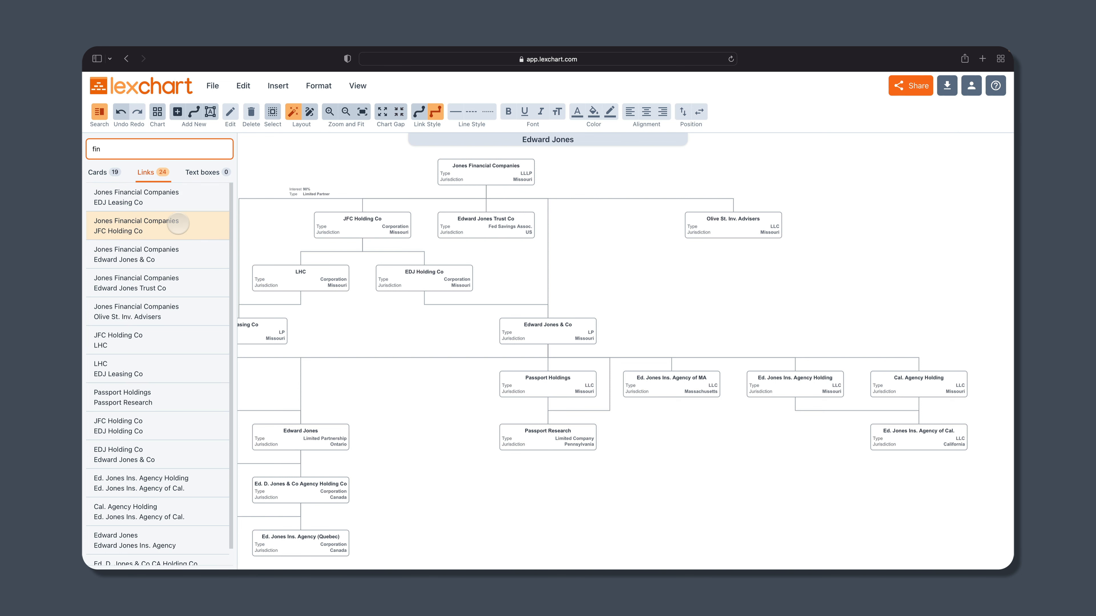
double_click(177, 224)
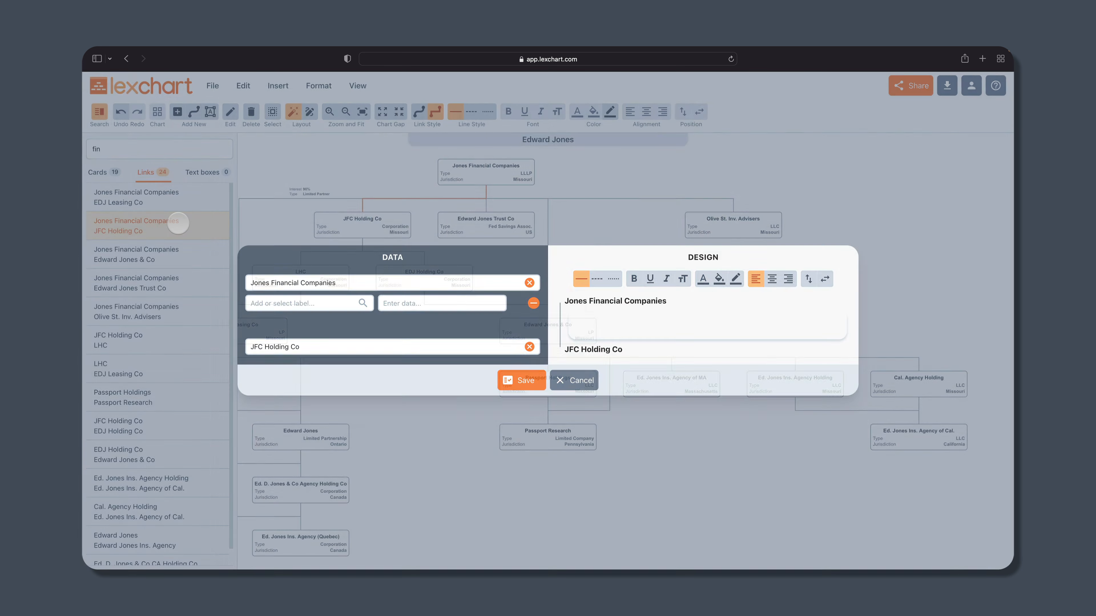
left_click(296, 303)
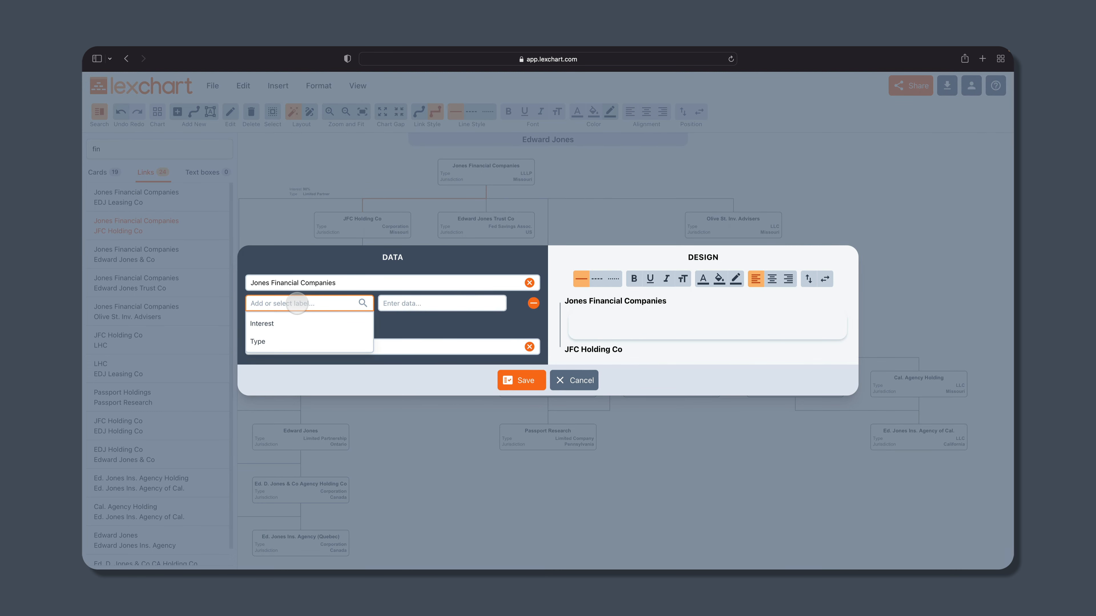
left_click(276, 323)
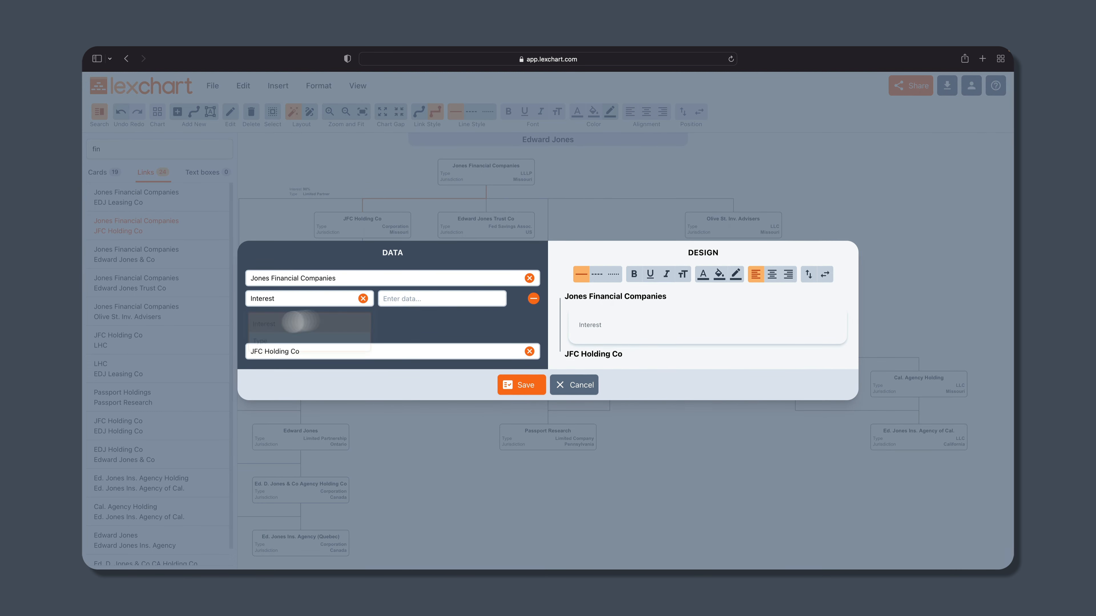
left_click(384, 298)
type("100")
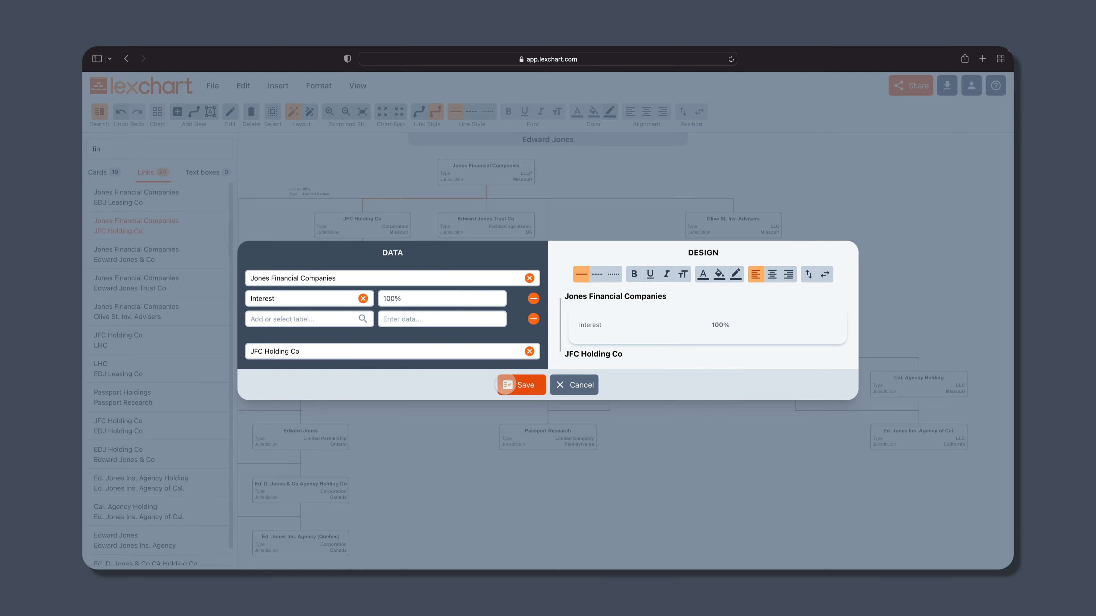
left_click(514, 378)
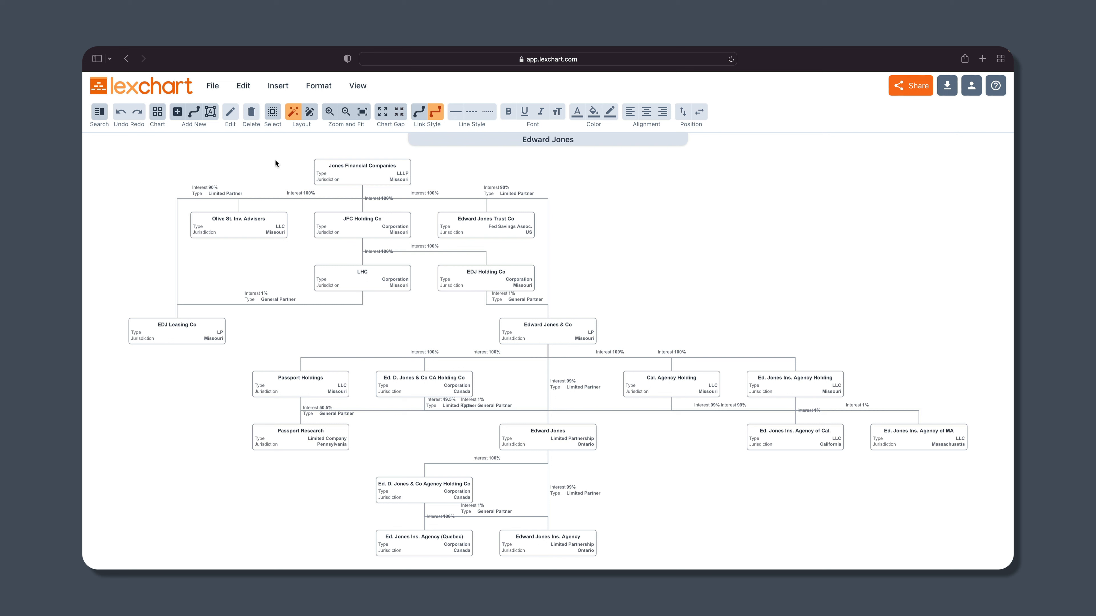
- Switch to manual layout and move the link labels above JFC Holding Co and below EDJ Holding Co clear of the lines
left_click(309, 112)
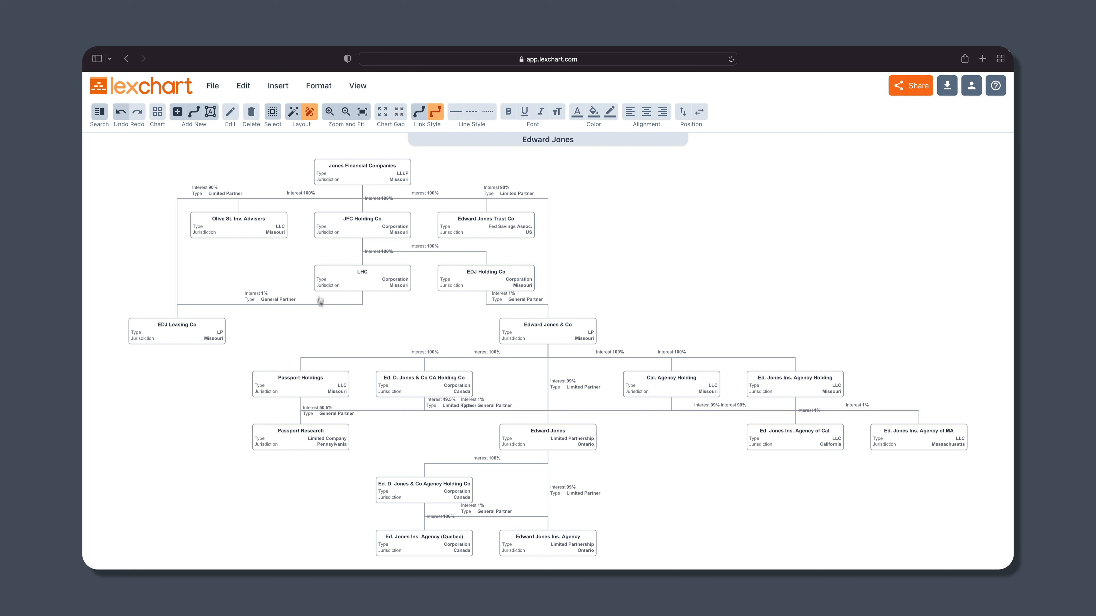
left_click(380, 200)
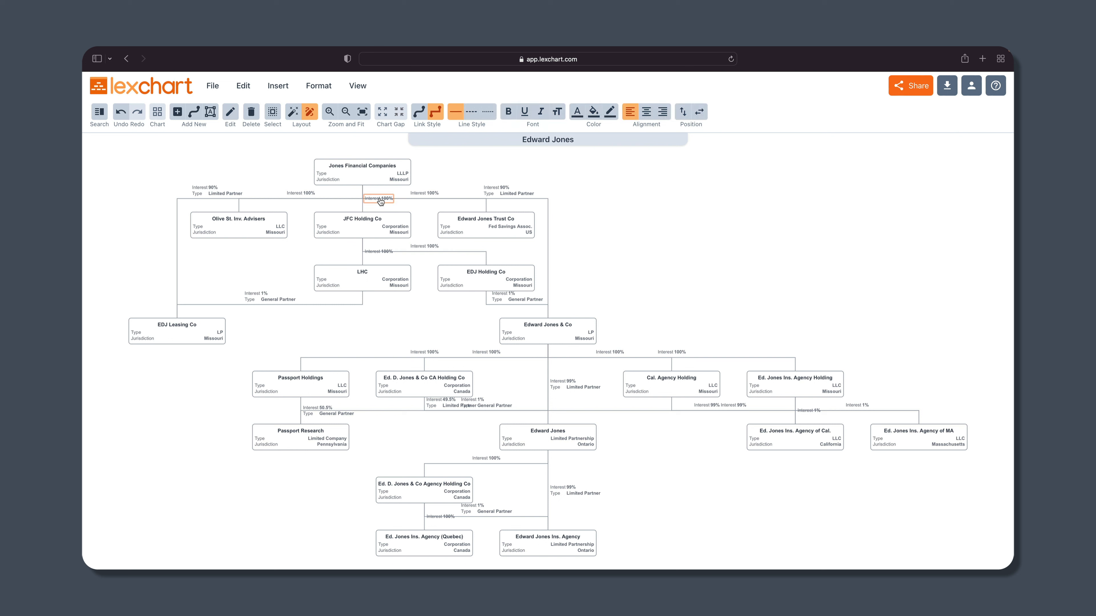
left_click_drag(380, 201, 379, 202)
left_click(640, 235)
left_click_drag(499, 299, 468, 305)
left_click(620, 281)
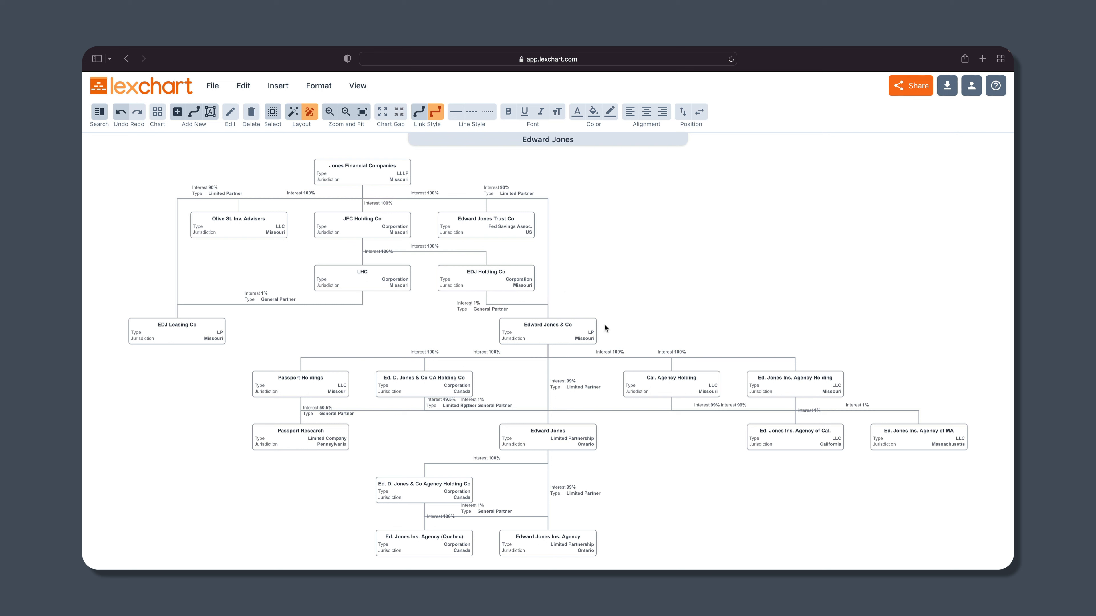
- Separate the overlapping link labels below Ed. D. Jones & Co CA Holding Co, Ed. D. Jones & Co Agency Holding Co and Cal. Agency Holding
left_click_drag(493, 408, 519, 408)
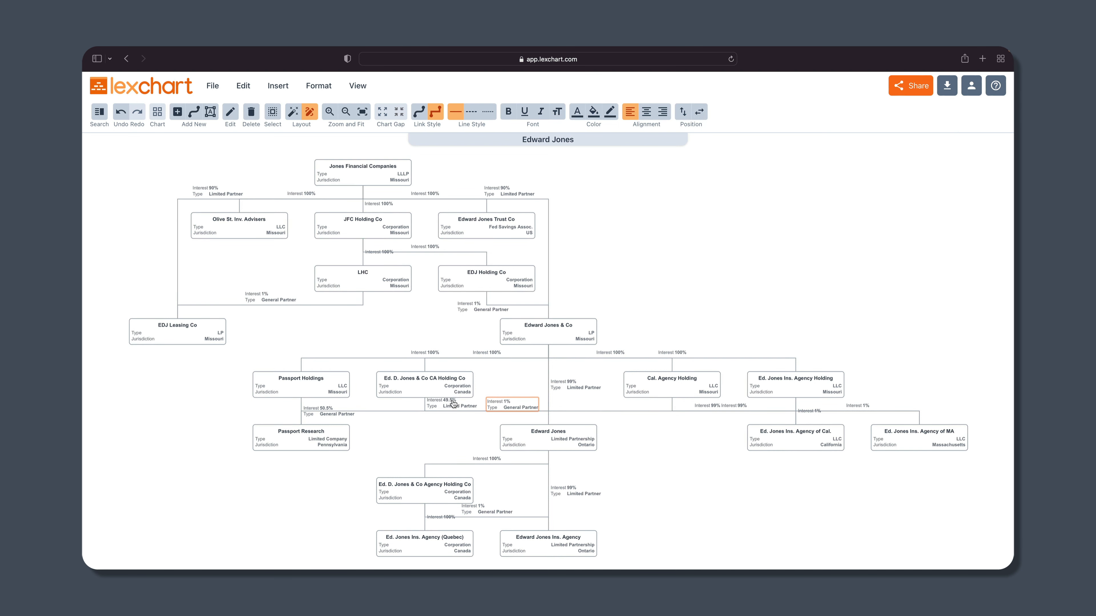
left_click_drag(449, 404, 450, 419)
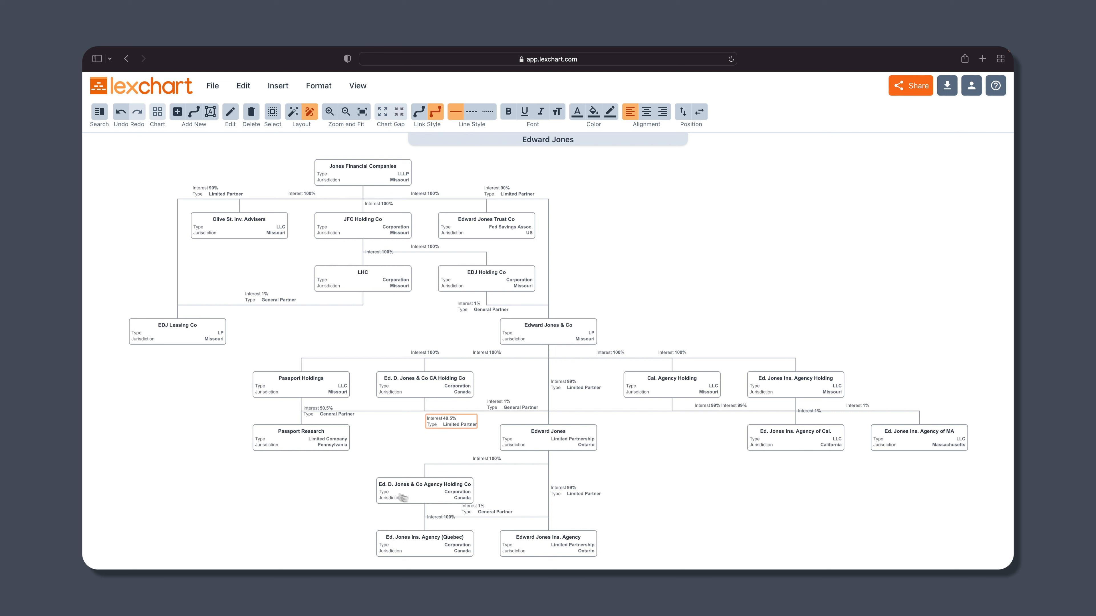
left_click(448, 521)
left_click_drag(445, 521, 503, 510)
left_click(478, 511)
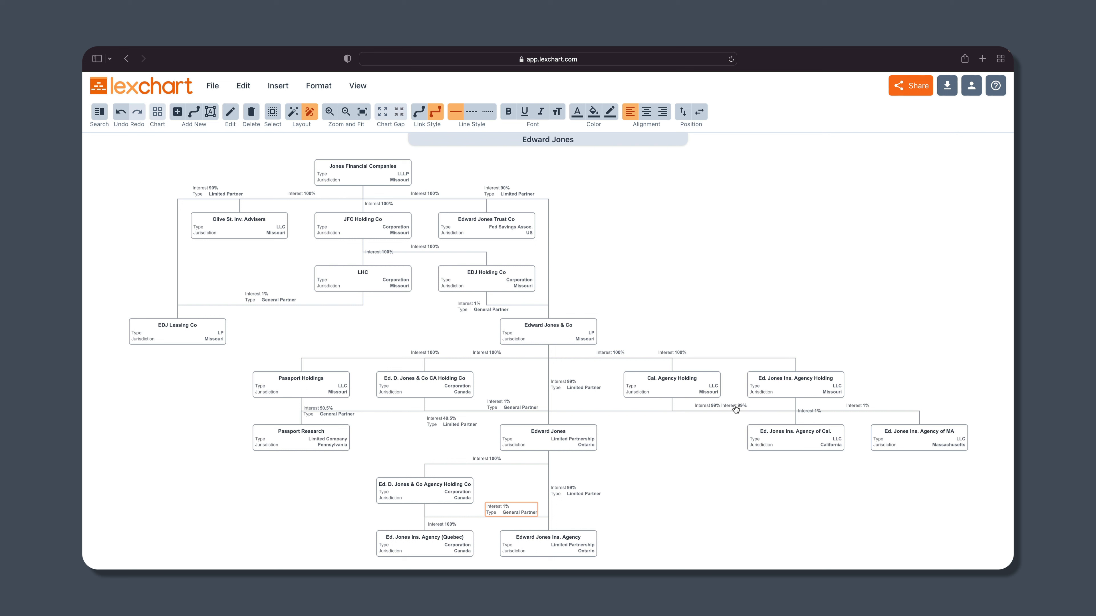
left_click_drag(735, 409, 760, 407)
- Check the links of the 1% General Partner and 49.5% Limited Partner labels above Edward Jones, lower the first and move the second towards Passport Research
double_click(498, 408)
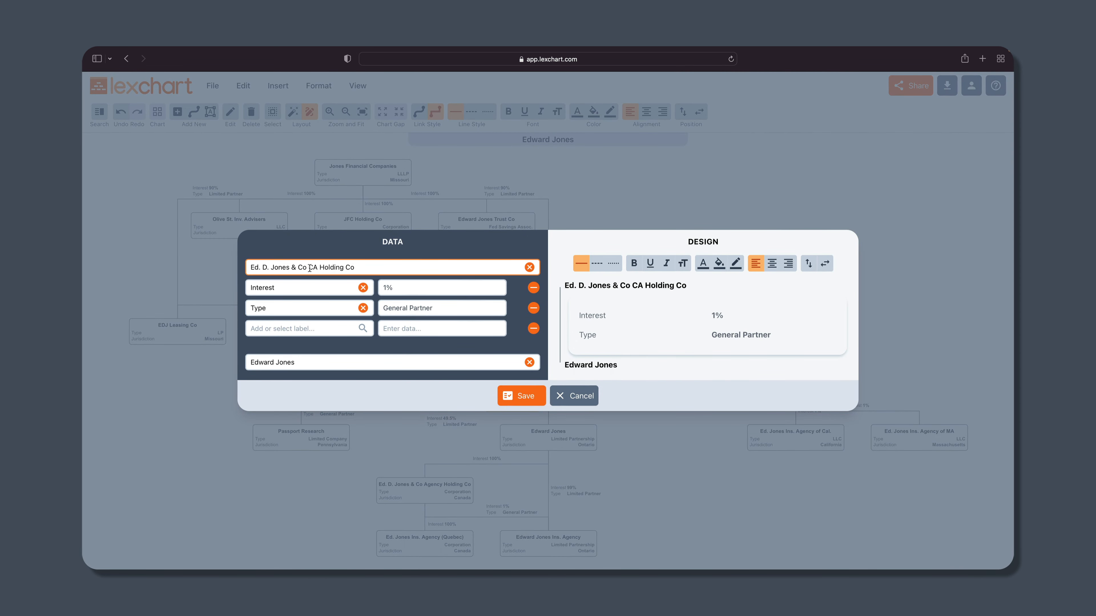
left_click(574, 398)
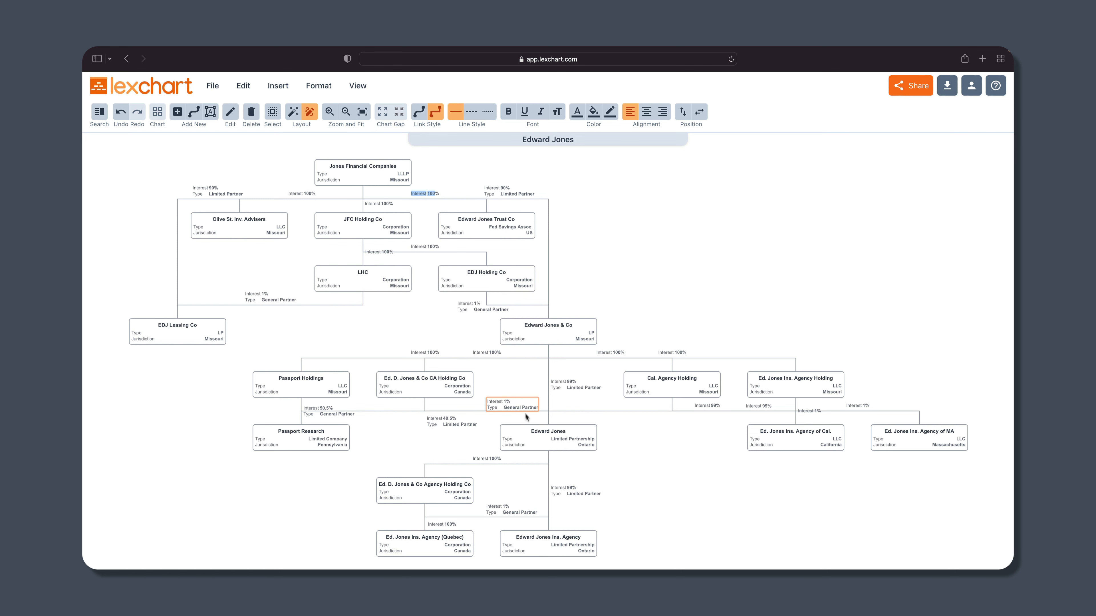
left_click_drag(521, 406, 525, 413)
double_click(442, 420)
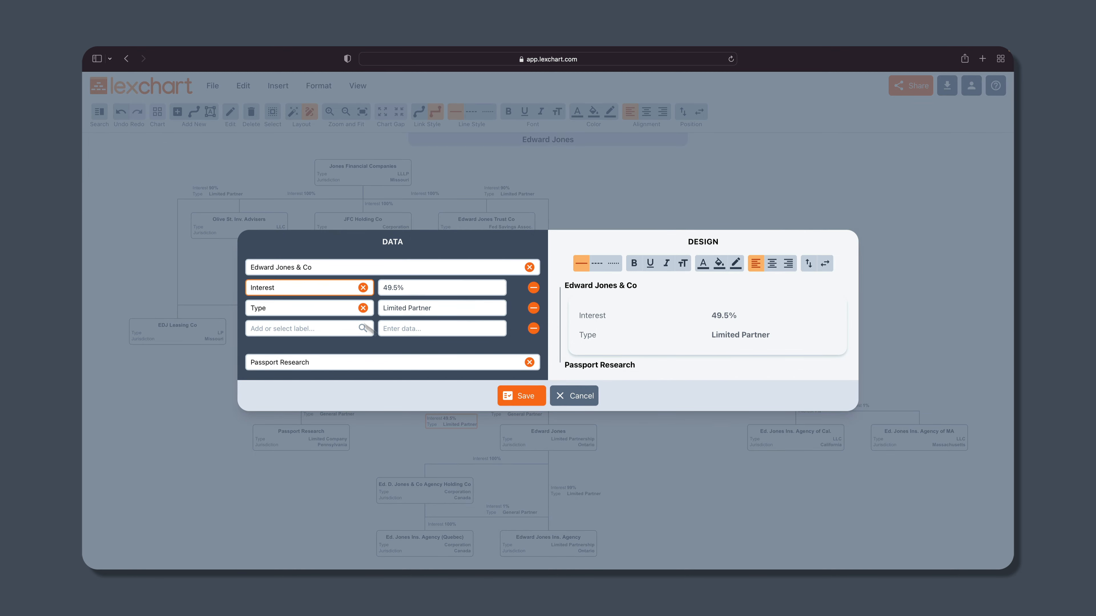
left_click(580, 397)
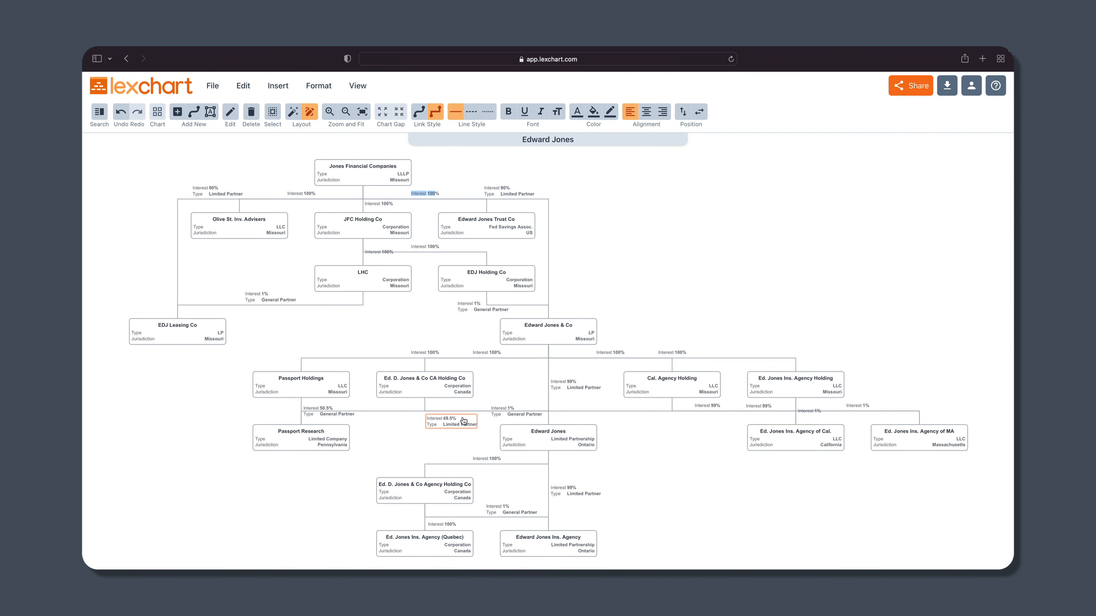
left_click_drag(453, 421, 380, 417)
left_click(380, 411)
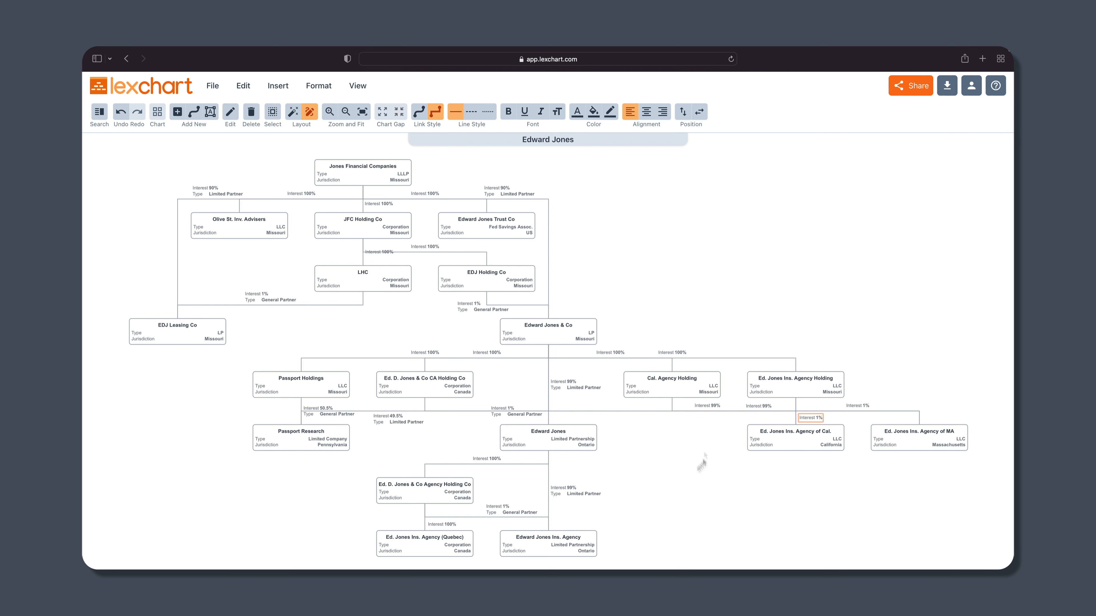
- Move the 99% label to the other side of the Cal. Agency Holding link, and the 100% label above LHC below its line
double_click(701, 407)
left_click(604, 383)
left_click_drag(704, 407, 610, 405)
left_click_drag(380, 252, 380, 259)
left_click(692, 258)
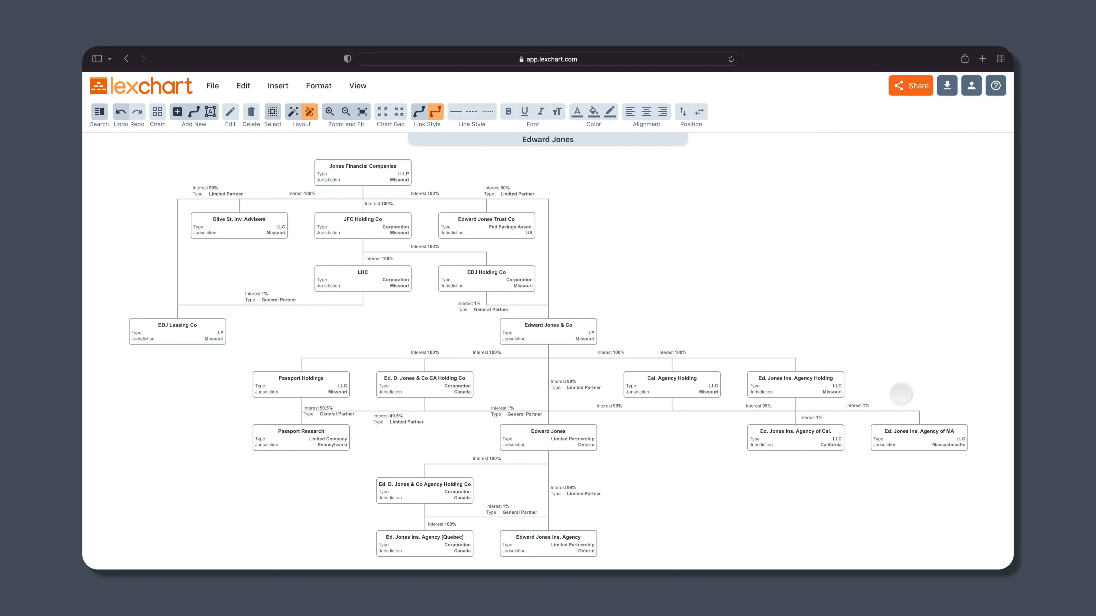
- Select the two California agency cards, the MA agency, Ed. Jones Ins. Agency Holding, and the three lowest Canadian agency cards, and colour their borders red
left_click(814, 432)
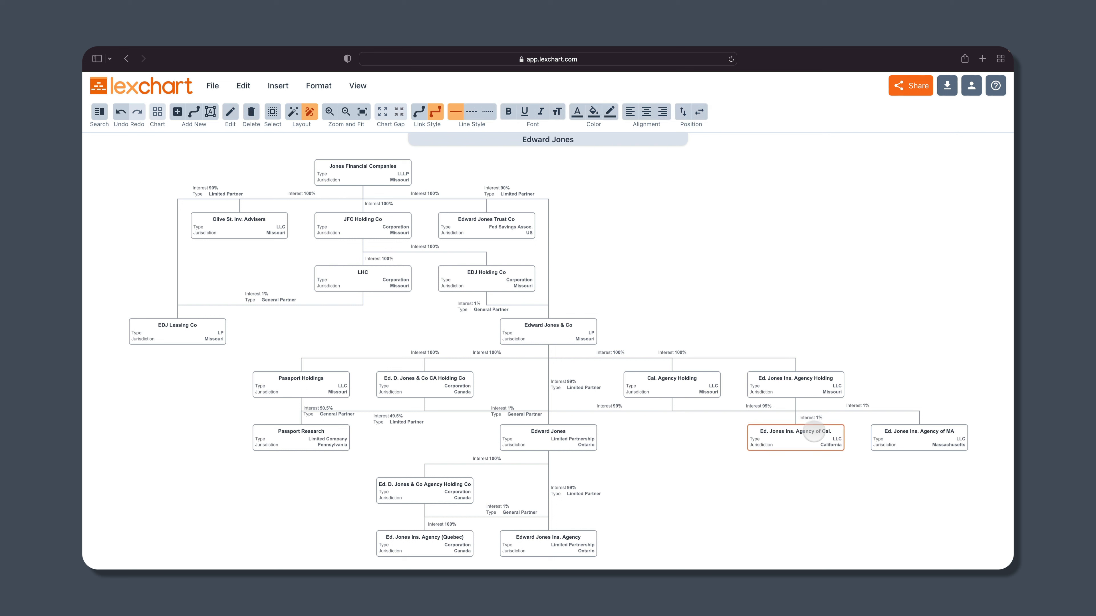
left_click(908, 435, "shift")
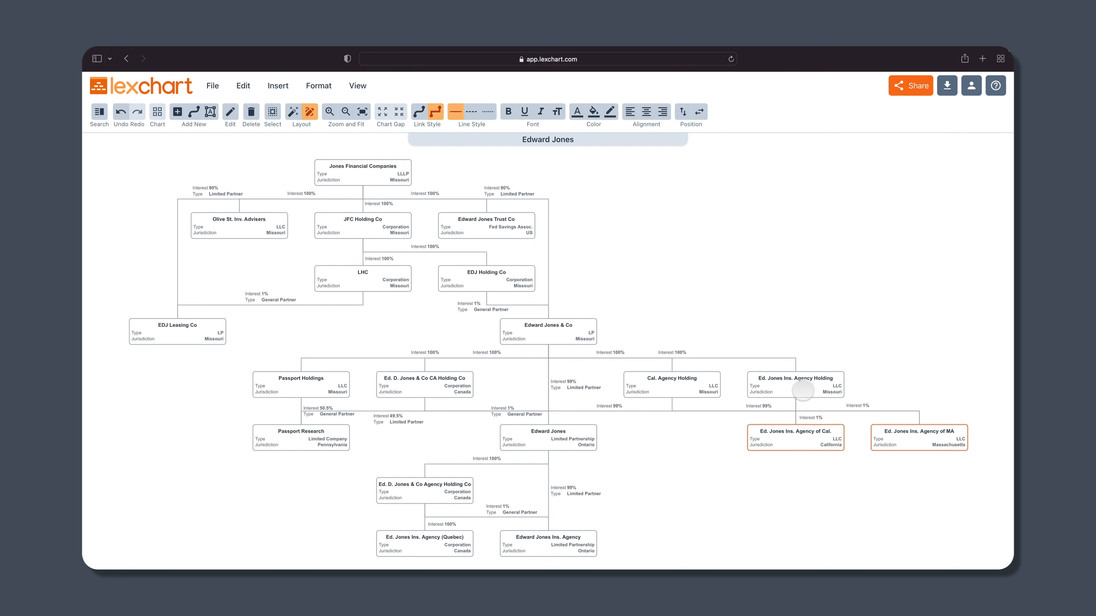
left_click(802, 388, "shift")
left_click(667, 382, "shift")
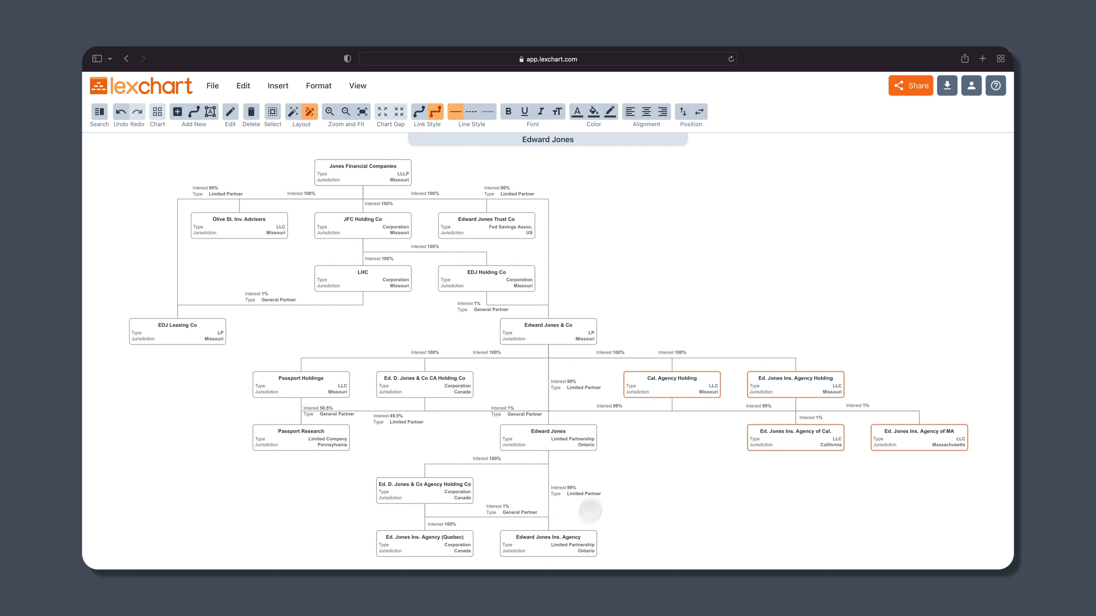
left_click(565, 536, "shift")
left_click(446, 538, "shift")
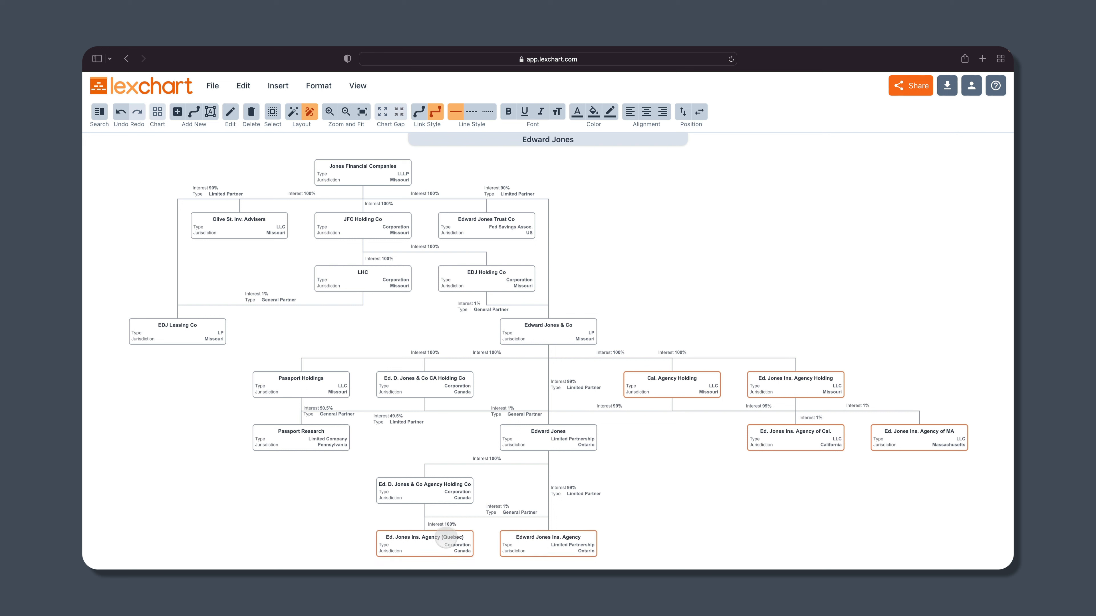
left_click(411, 484, "shift")
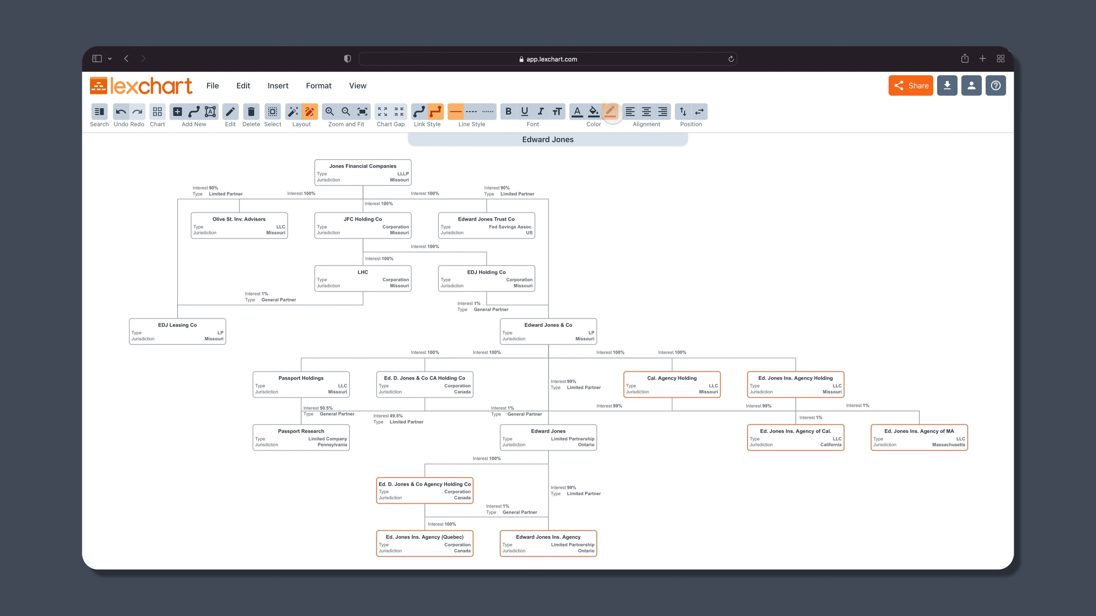
left_click(610, 112)
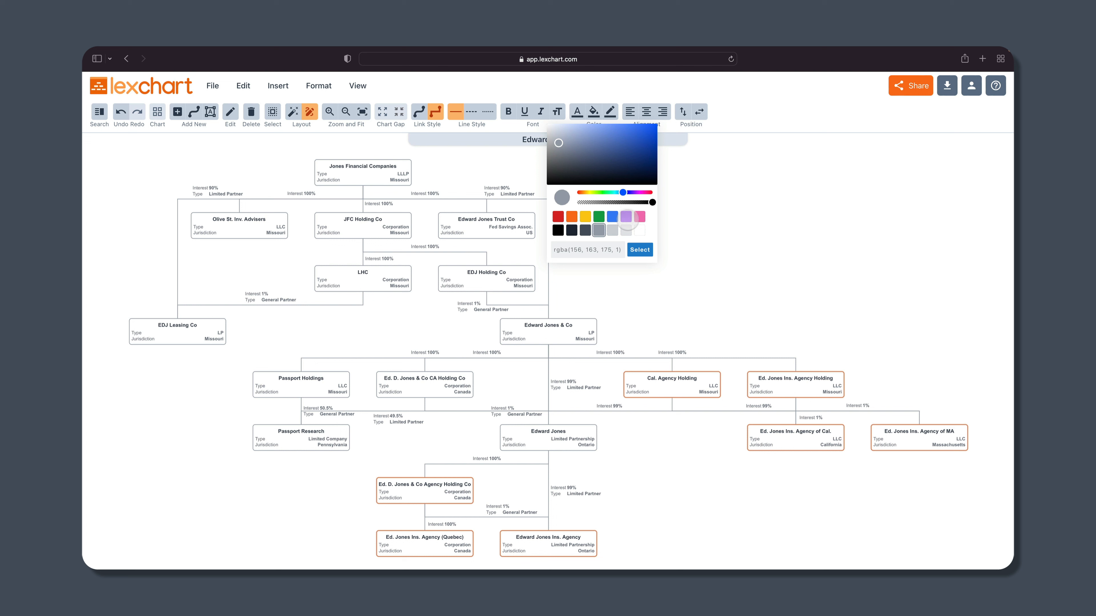
left_click(558, 216)
left_click(638, 250)
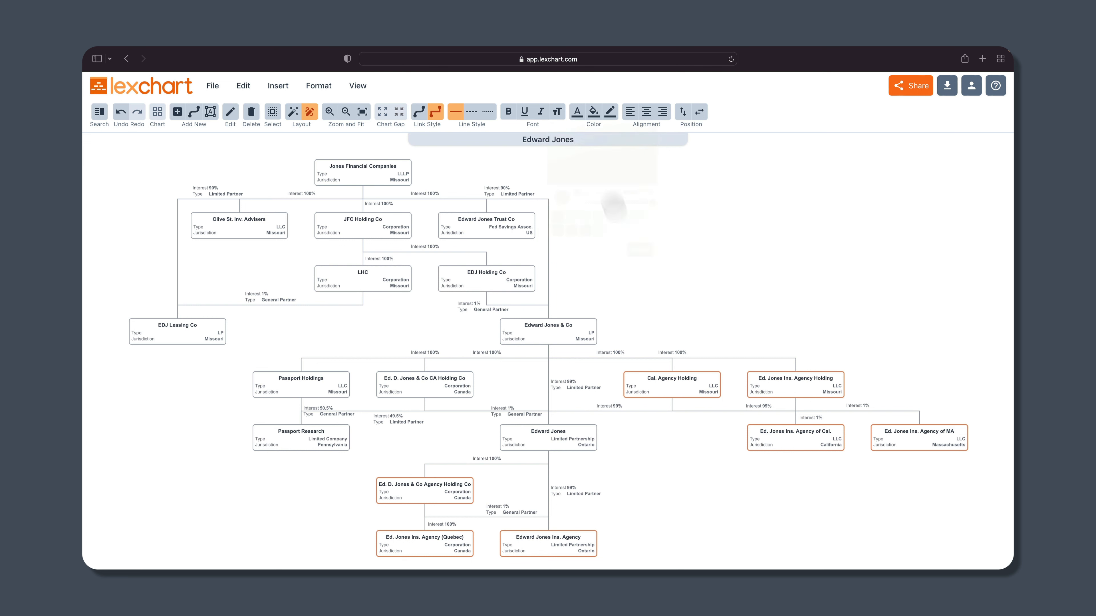
- Set the text colour of the selected agency cards to red #DC2626
left_click(577, 112)
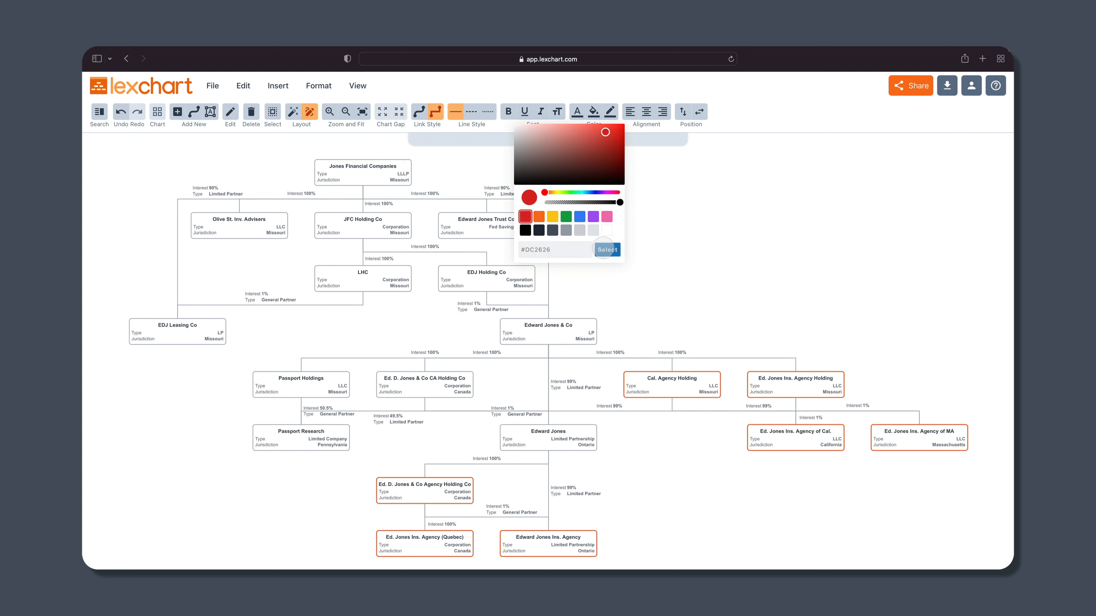
left_click(606, 250)
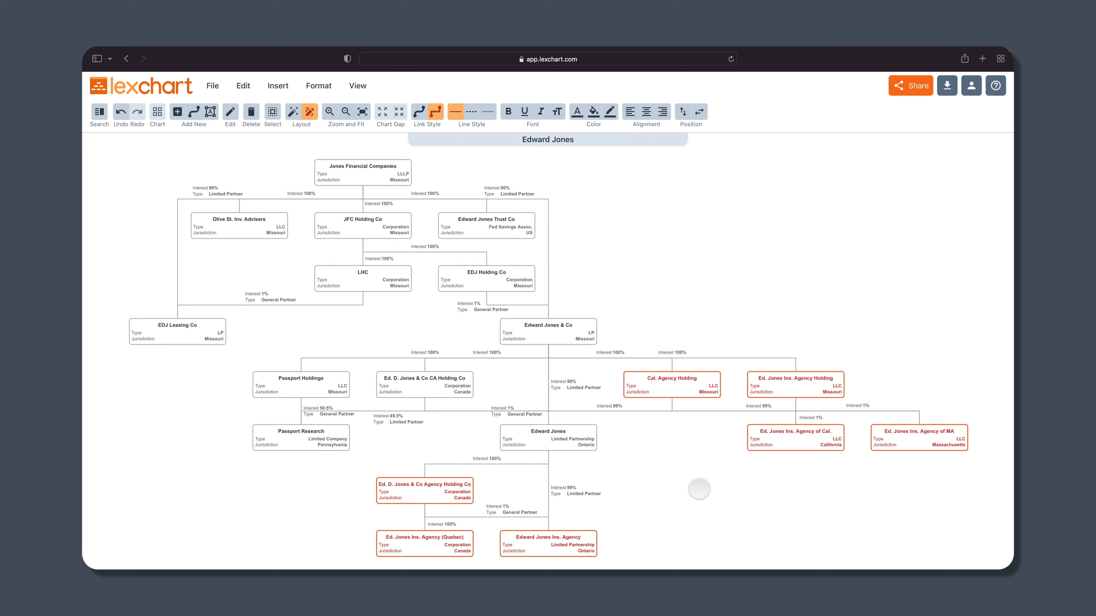
left_click(699, 492)
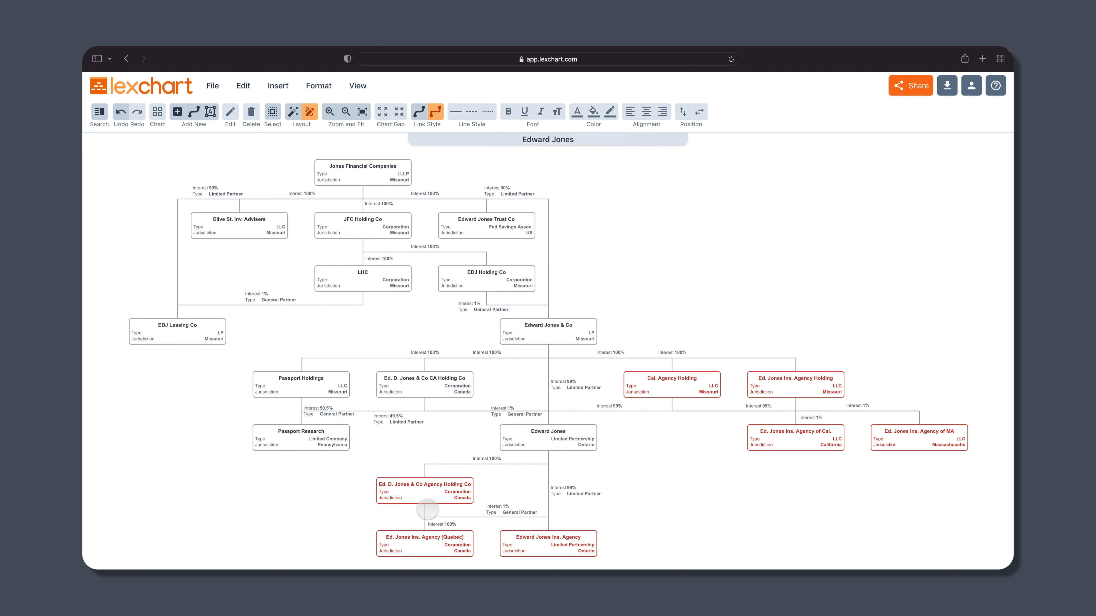
- Colour the links from Ed. D. Jones & Co Agency Holding Co to its two insurance agencies red, rgba(220, 38, 38, 1)
left_click(425, 510)
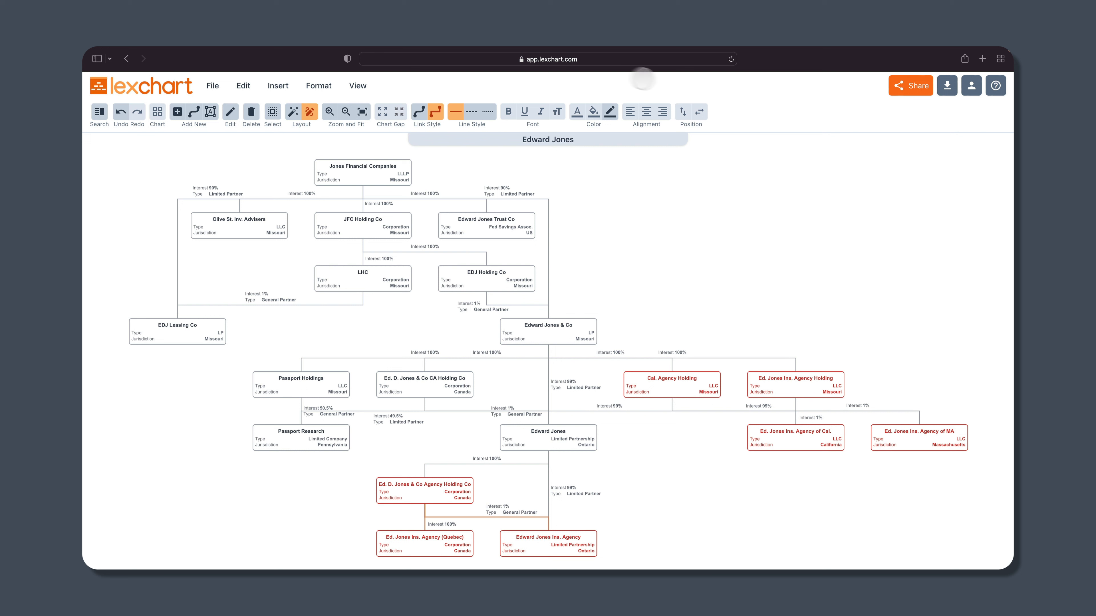
left_click(610, 111)
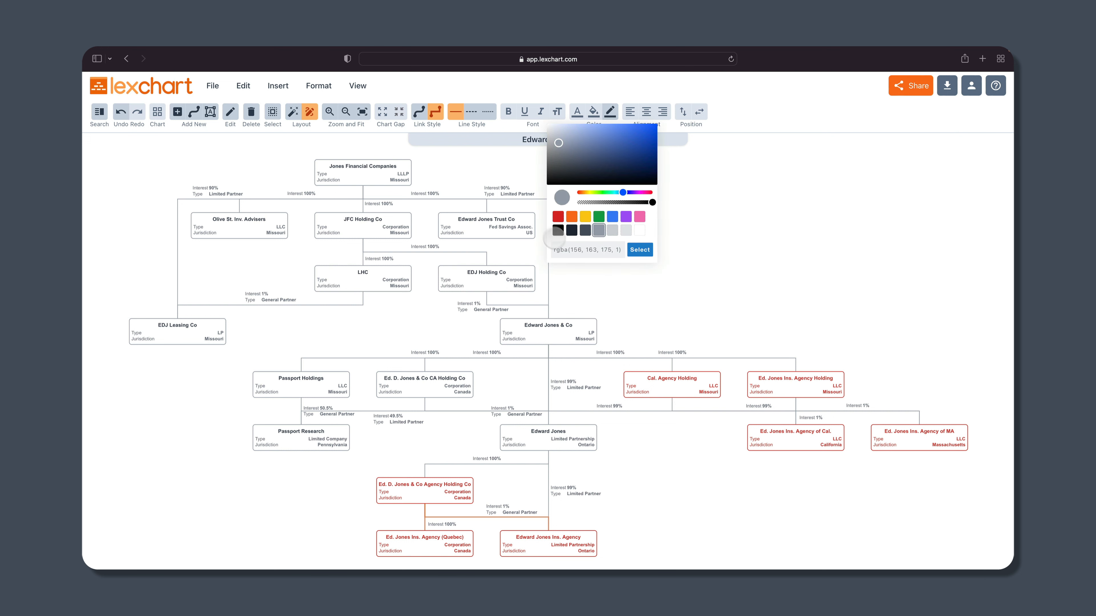
left_click(558, 216)
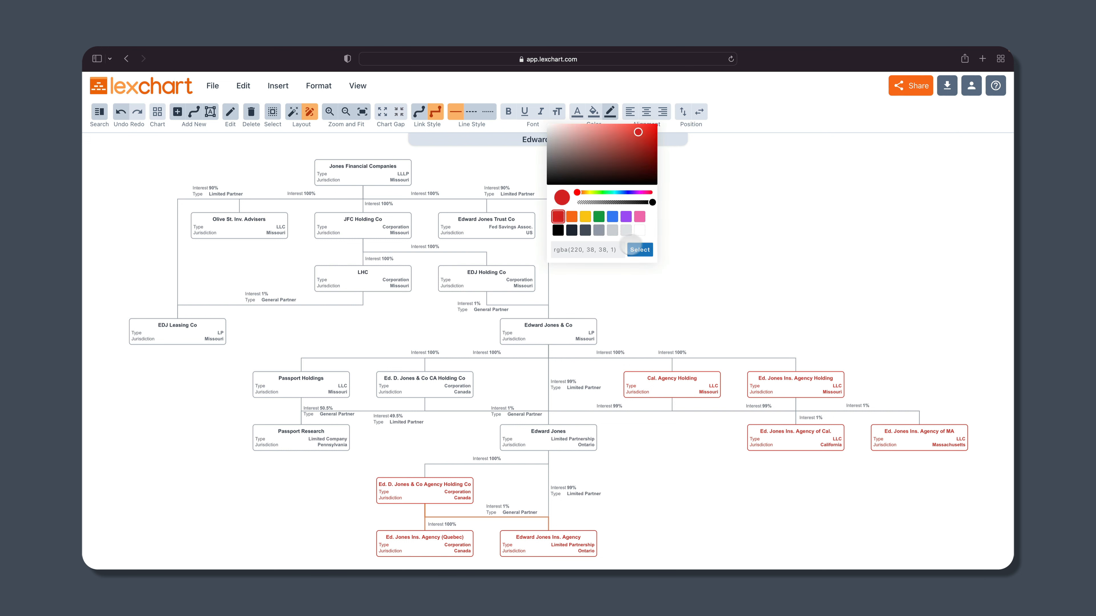
left_click(632, 245)
left_click(471, 111)
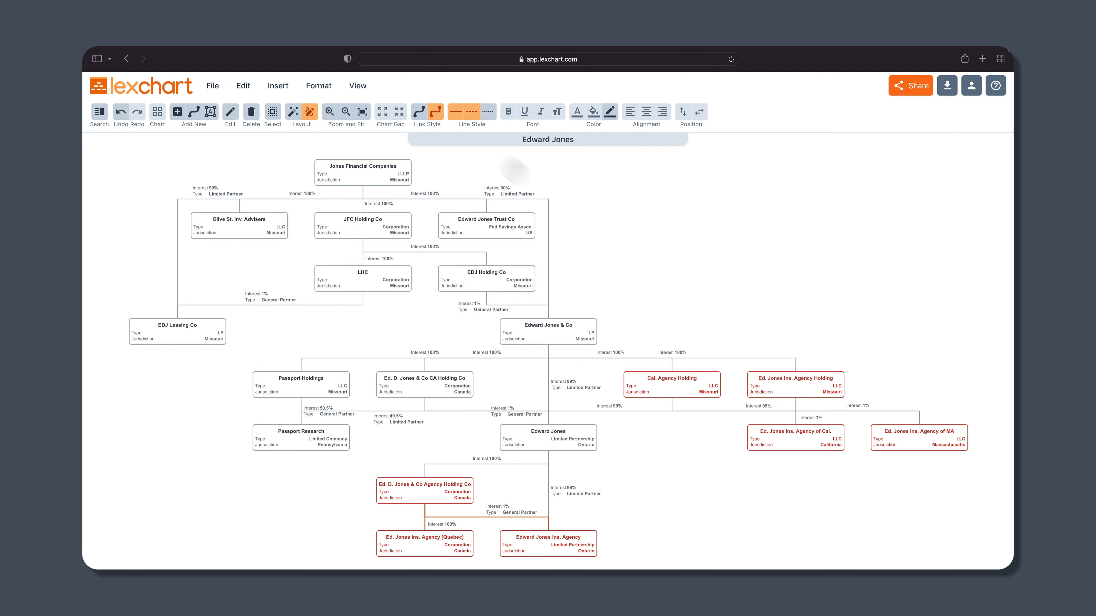
left_click(712, 235)
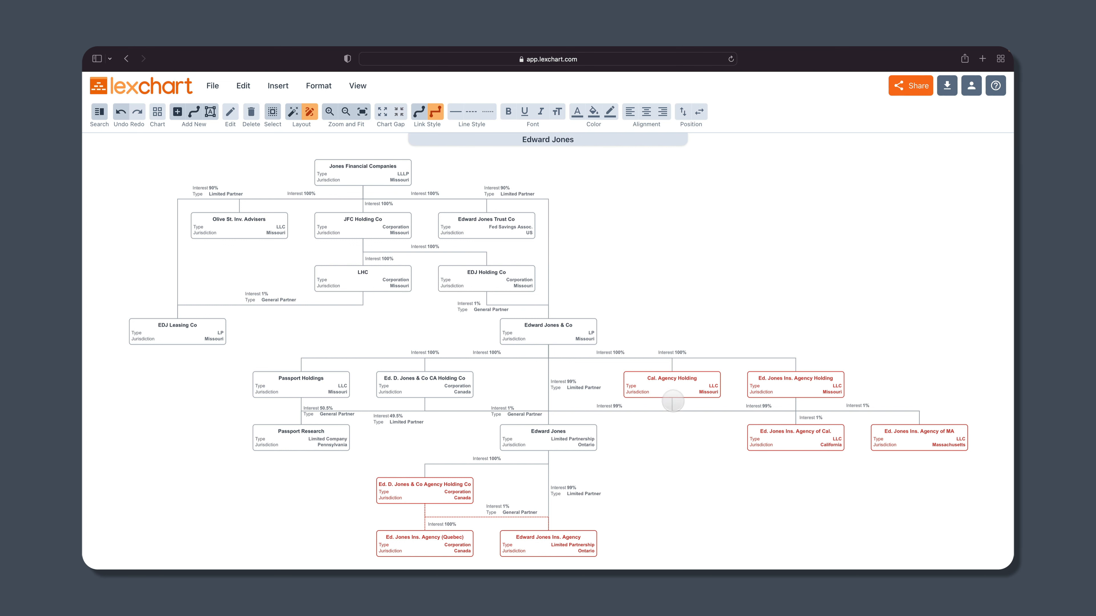
- Colour the links running down from Cal. Agency Holding and Ed. Jones Ins. Agency Holding red, rgba(220, 38, 38, 1)
left_click(672, 402)
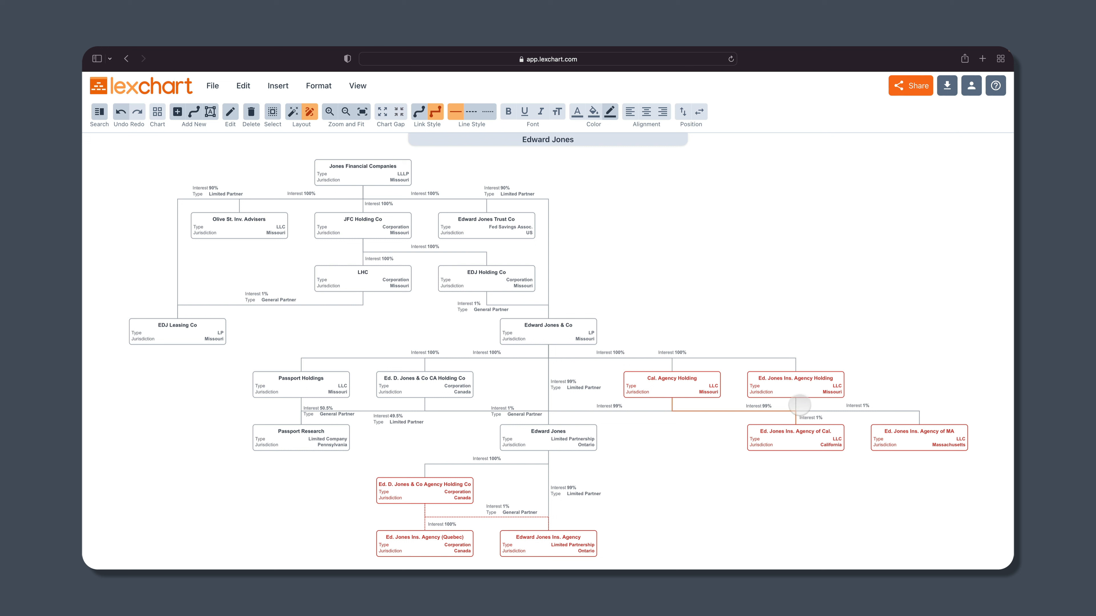
left_click(795, 405, "shift")
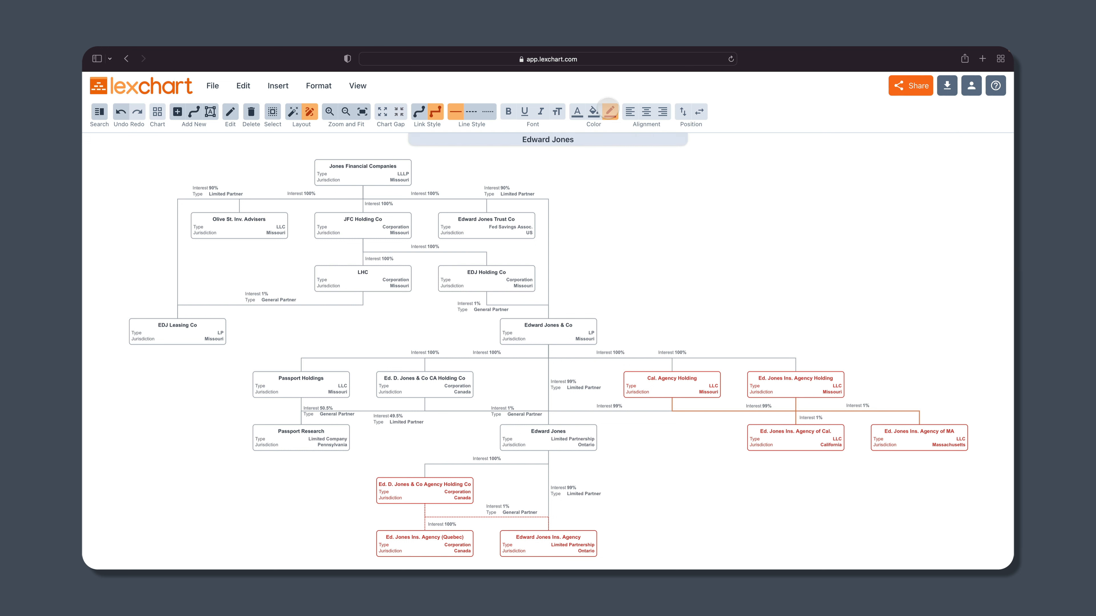
left_click(610, 111)
left_click(558, 217)
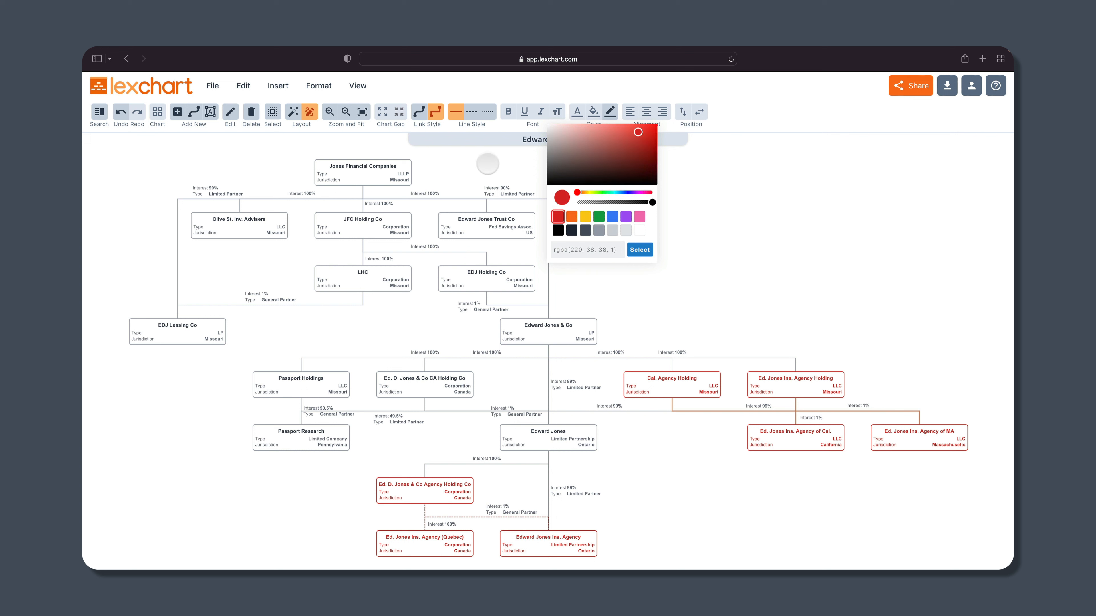
left_click(640, 249)
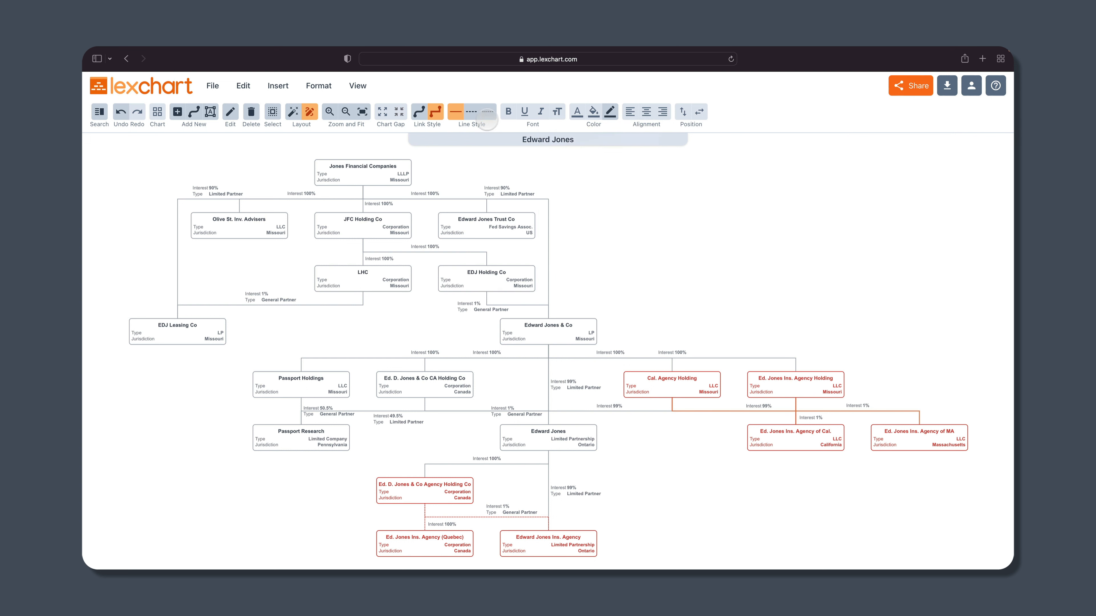
left_click(474, 111)
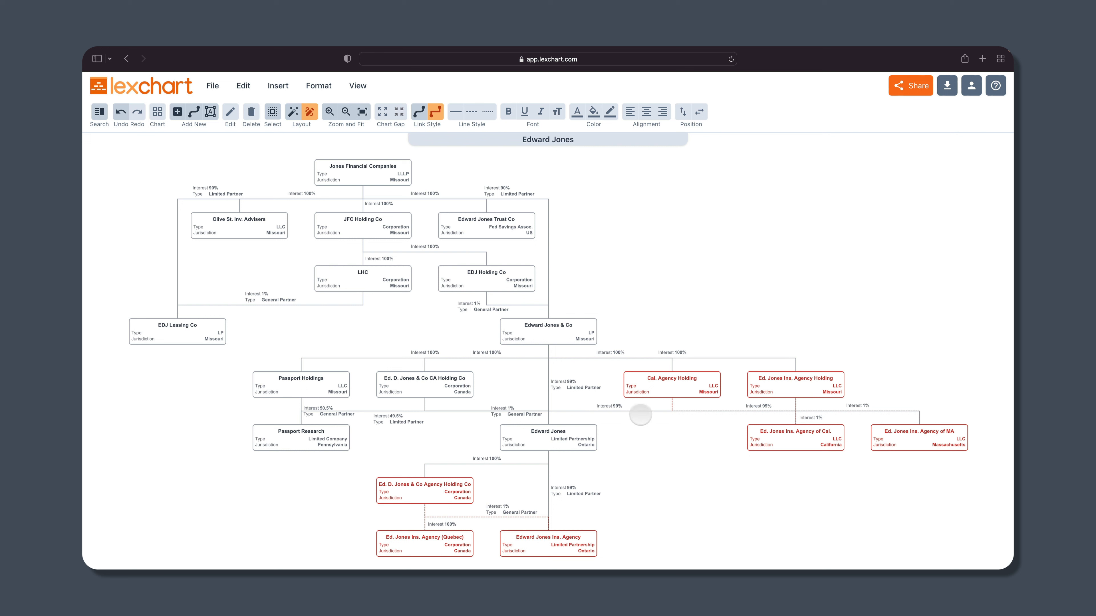
- Check the path of the link running below Cal. Agency Holding, and try the curved link style before restoring right-angled links
left_click(643, 412)
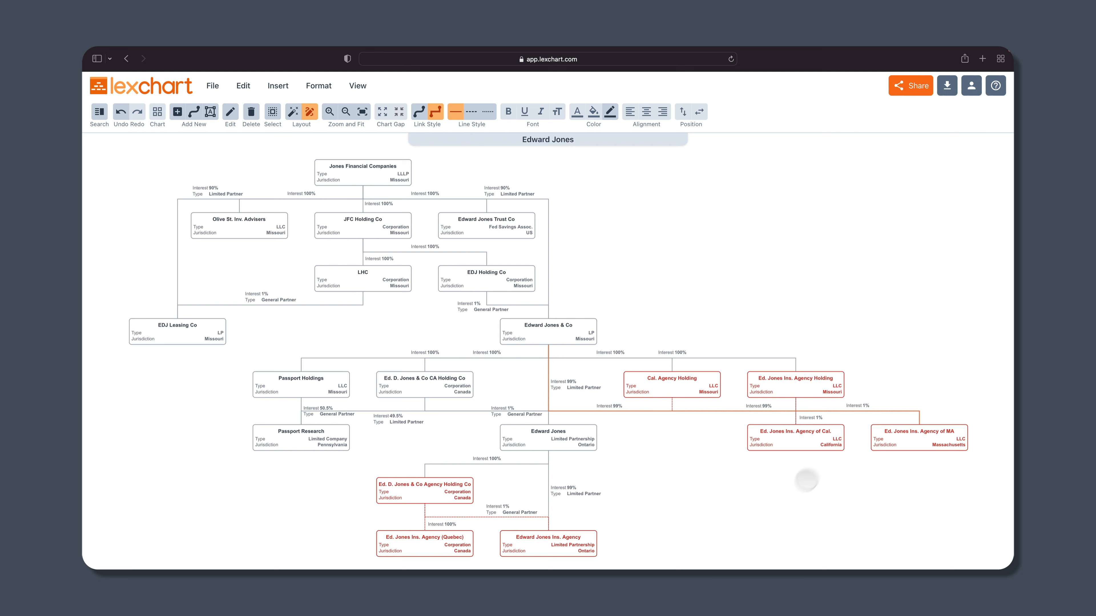
left_click(669, 468)
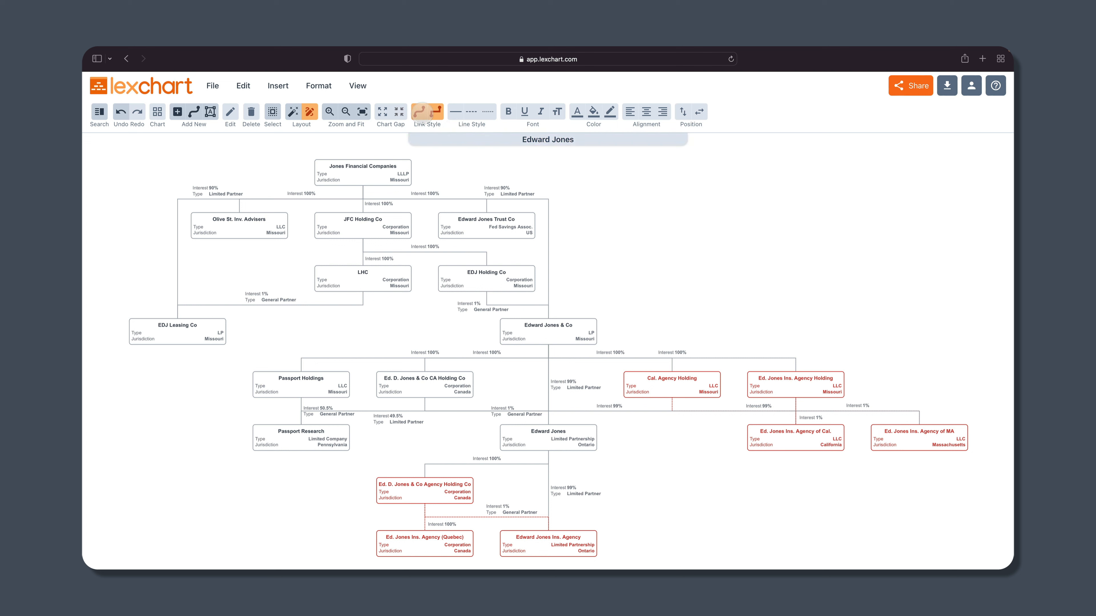
left_click(419, 112)
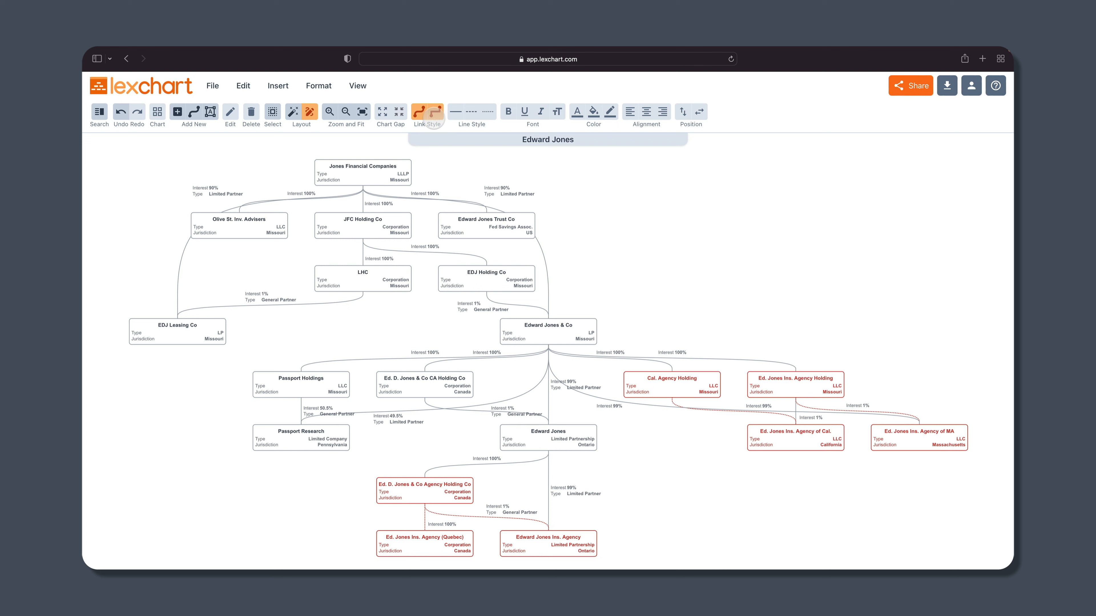
left_click(437, 113)
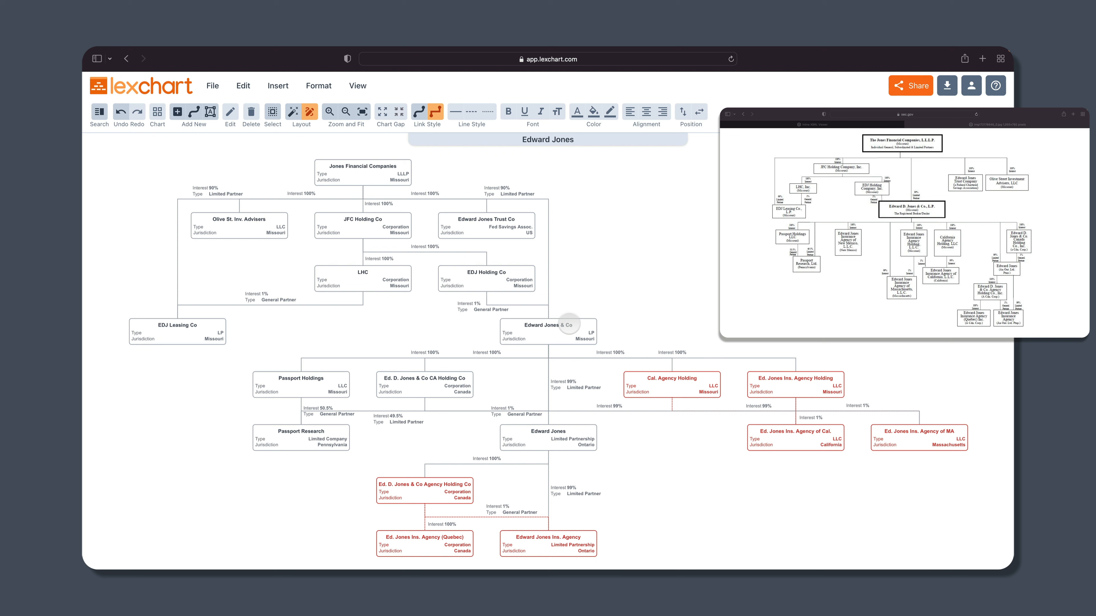
- Select the Edward Jones & Co and Jones Financial Companies cards and set their border colour to rgba(31, 41, 55, 1)
left_click(569, 324)
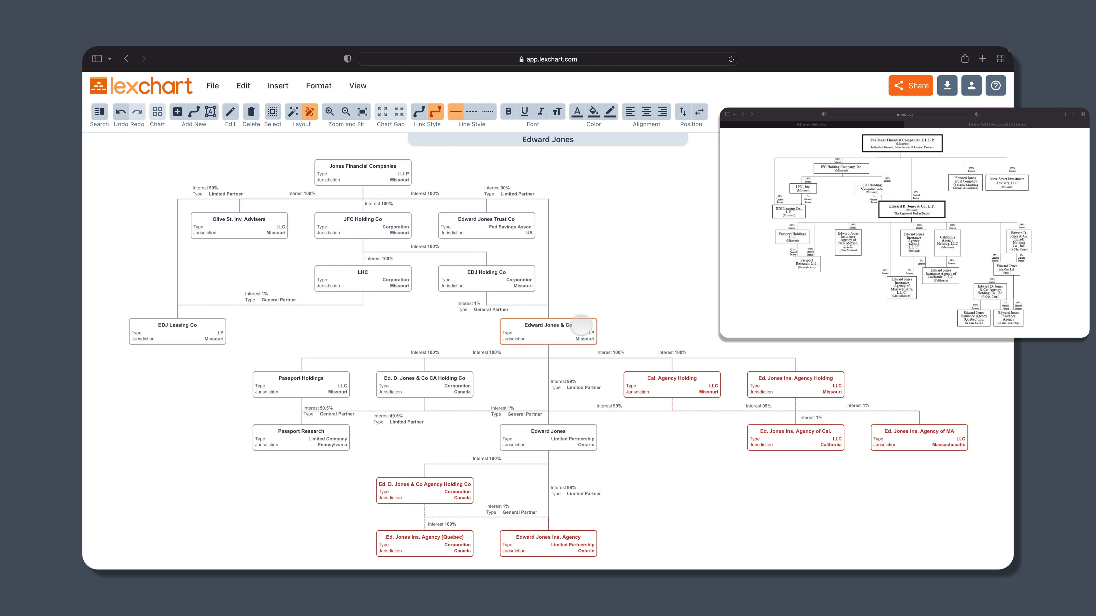
left_click(348, 169, "shift")
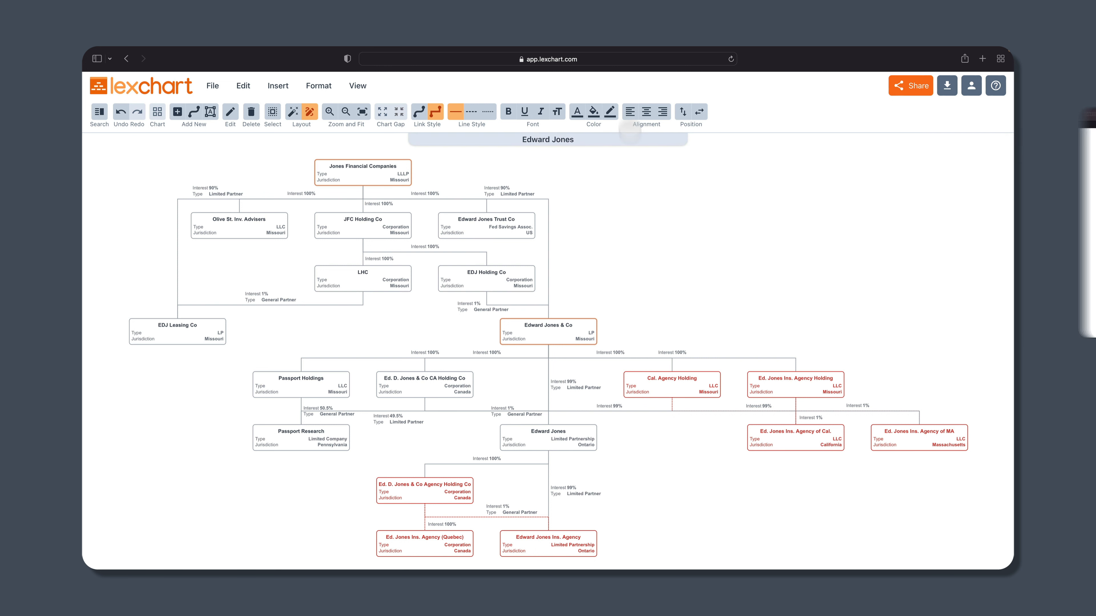
left_click(610, 111)
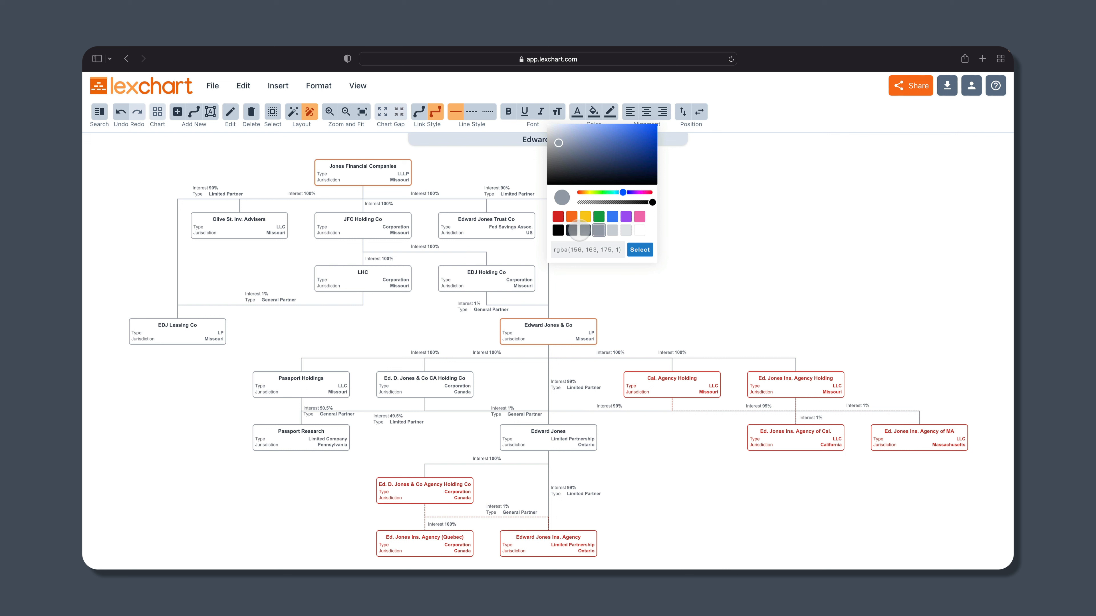
left_click(572, 230)
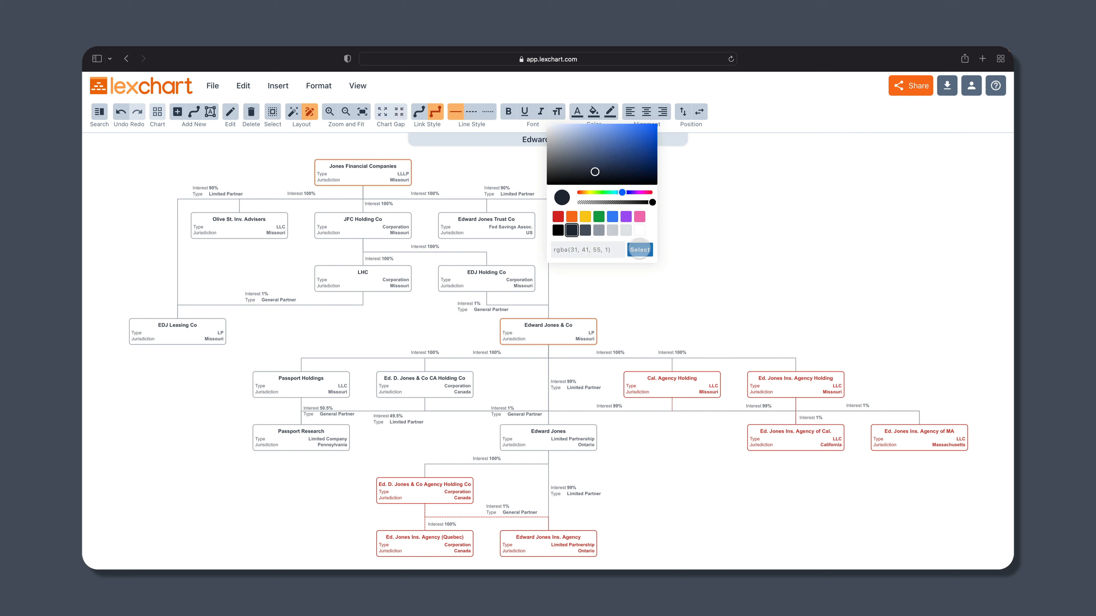
left_click(640, 250)
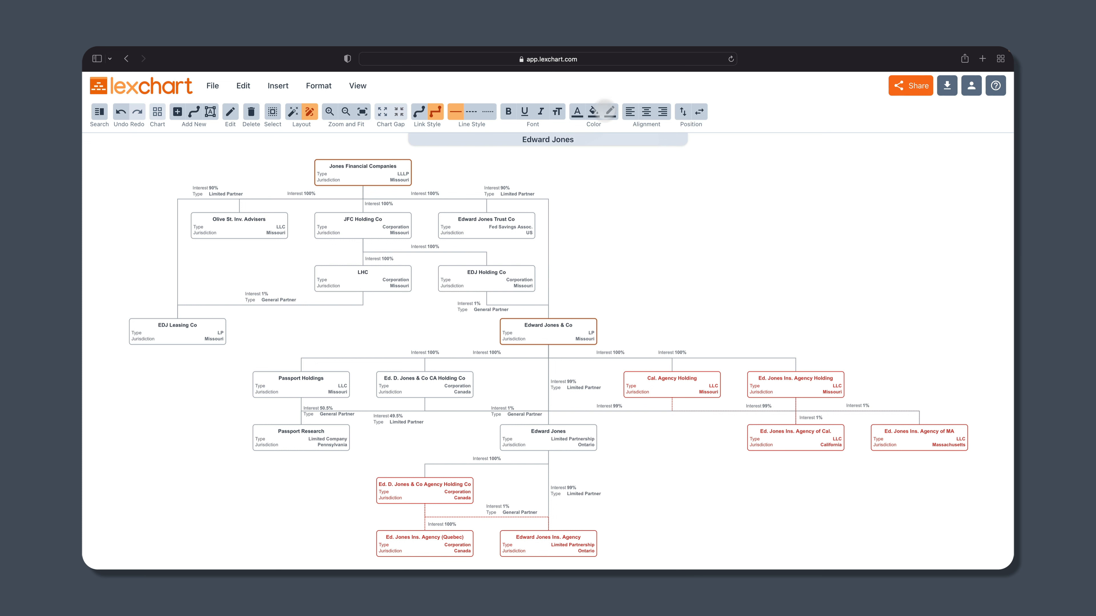
- Fill the two selected company cards with dark grey rgba(75, 85, 99, 1) and make their text white
left_click(593, 111)
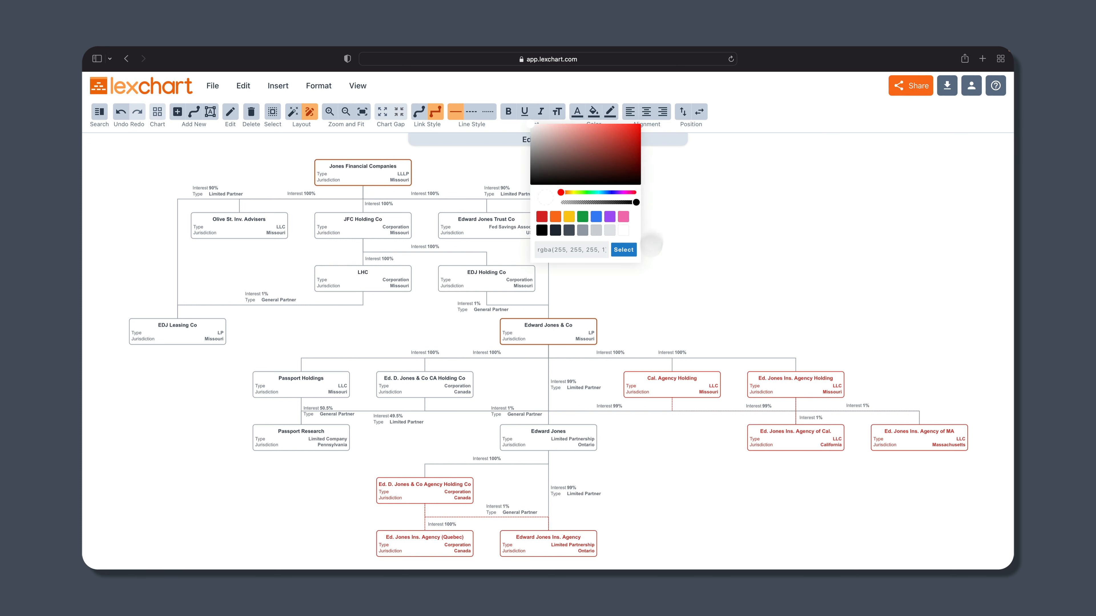
left_click(569, 230)
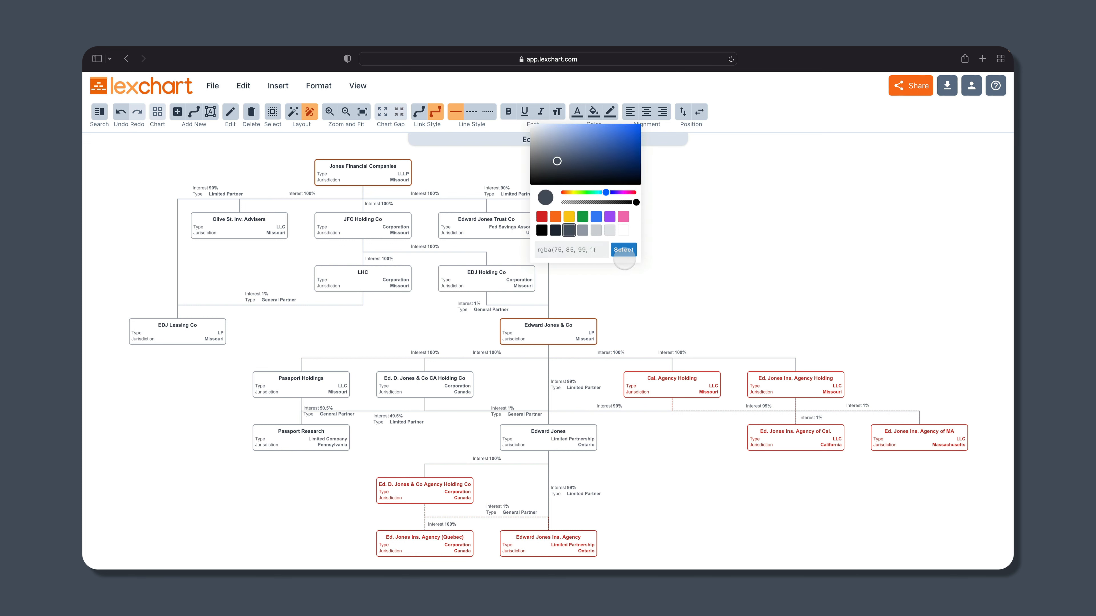
left_click(623, 250)
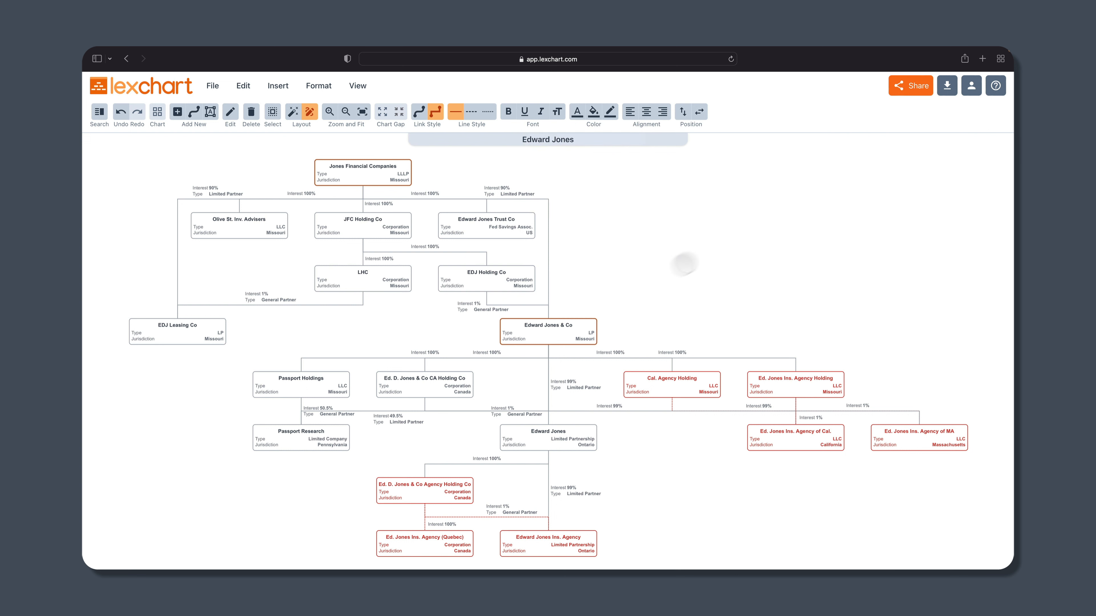
left_click(576, 111)
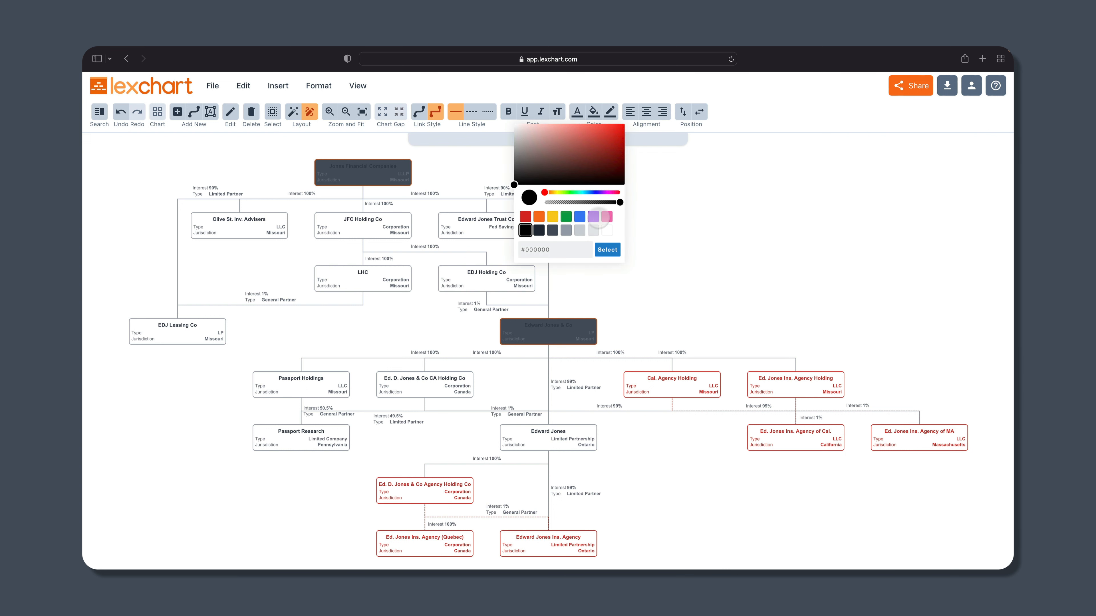
left_click(608, 249)
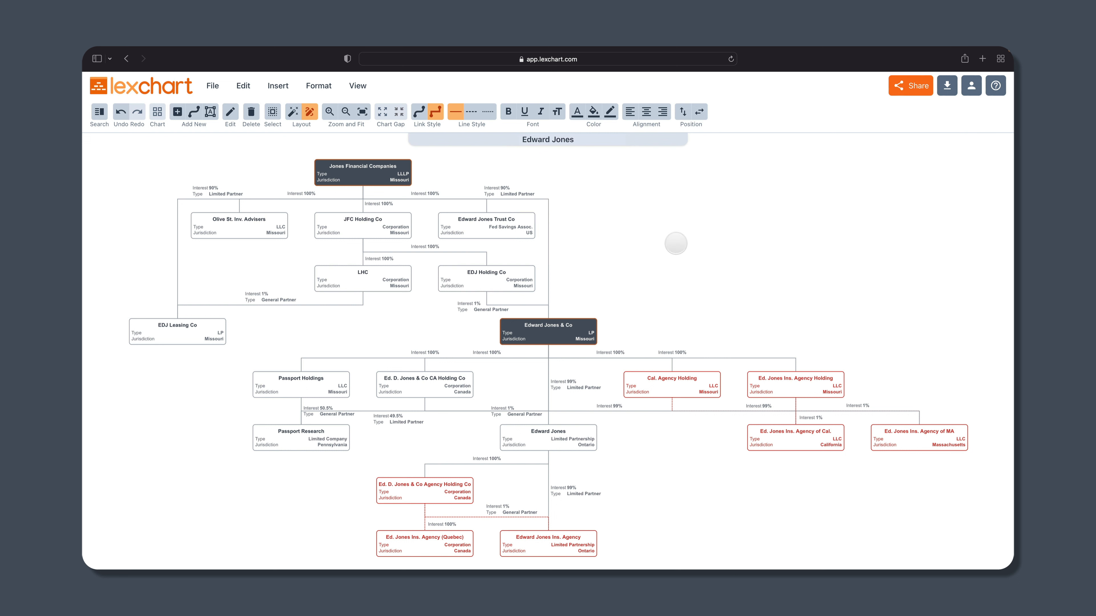
left_click(675, 243)
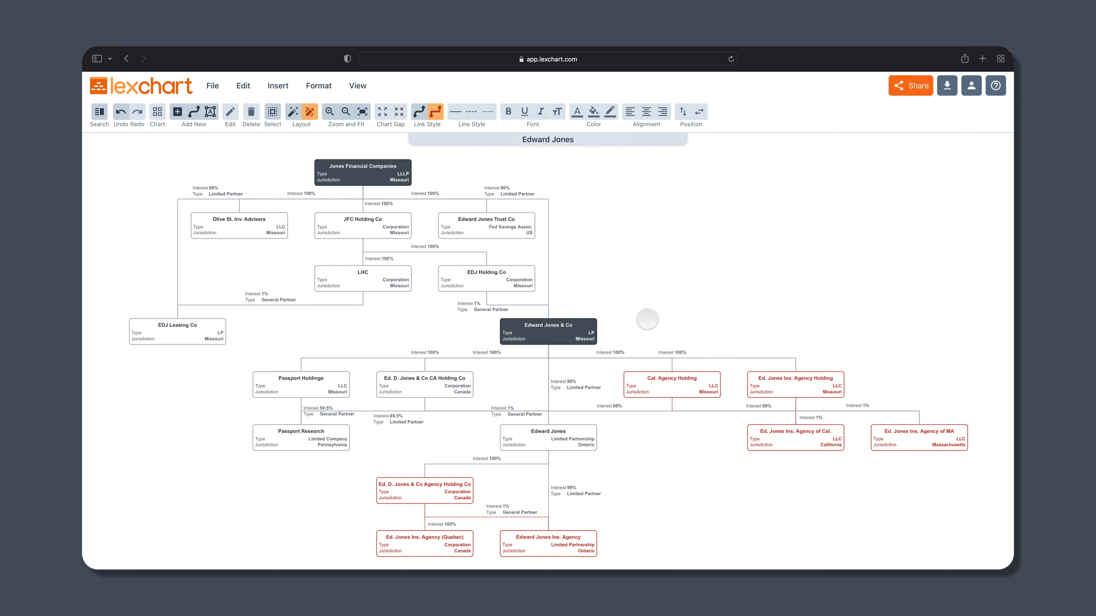
- Set the name text of the Edward Jones & Co and Jones Financial Companies cards to size XL and save
left_click(554, 325)
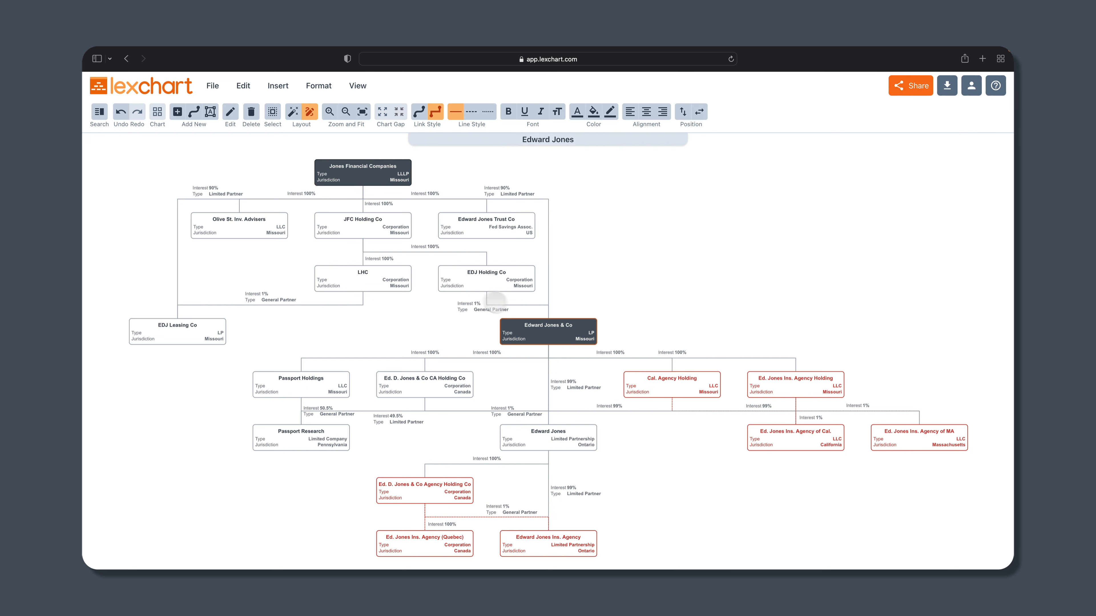
left_click(370, 172, "shift")
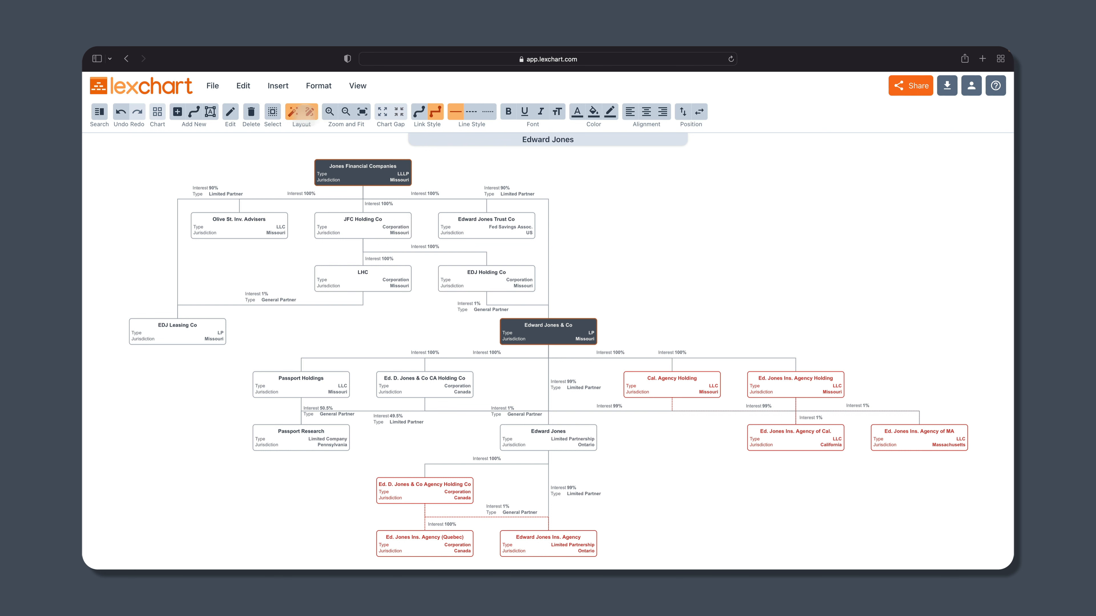
left_click(230, 111)
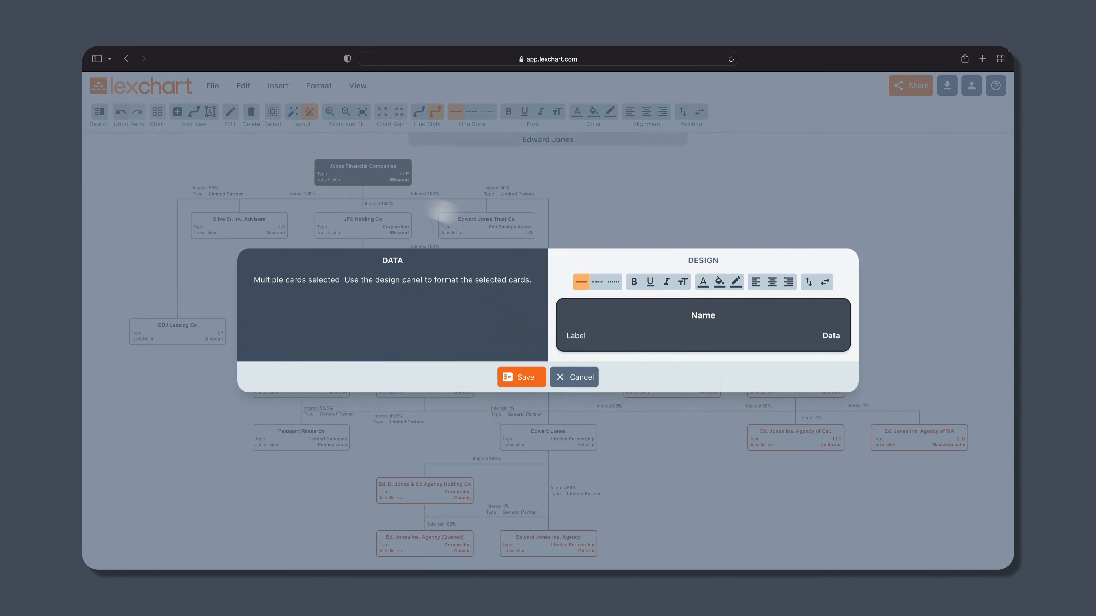
left_click(692, 320)
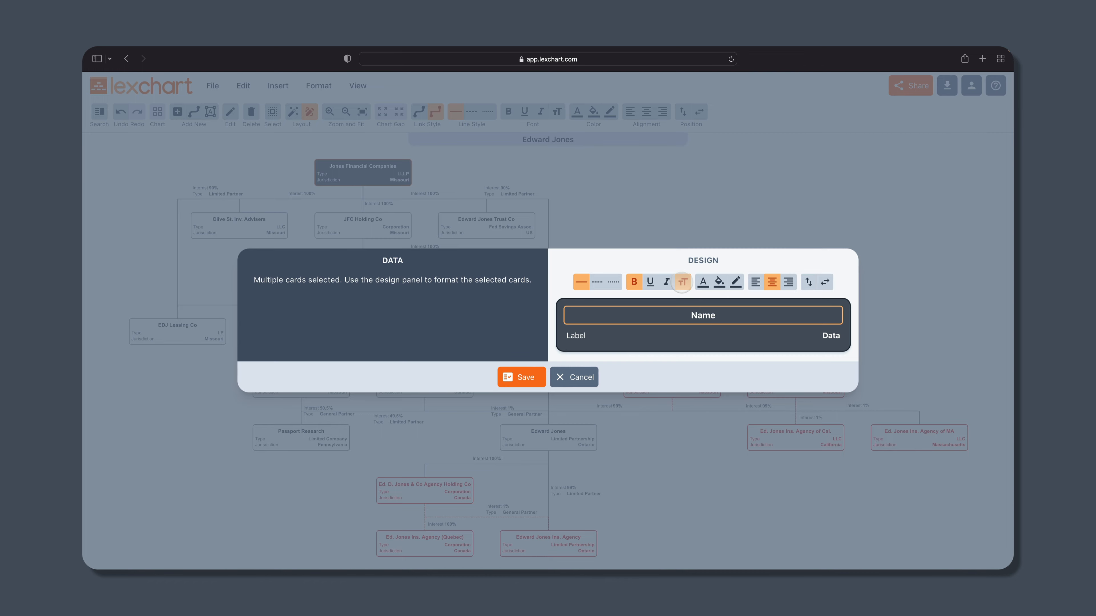
left_click(683, 281)
left_click(739, 300)
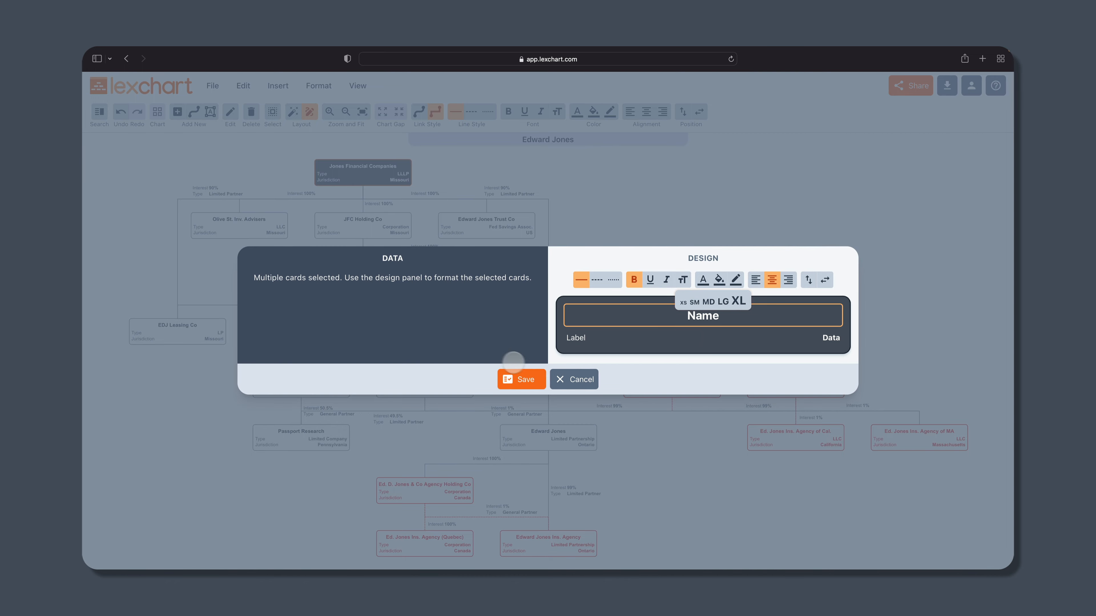
left_click(519, 378)
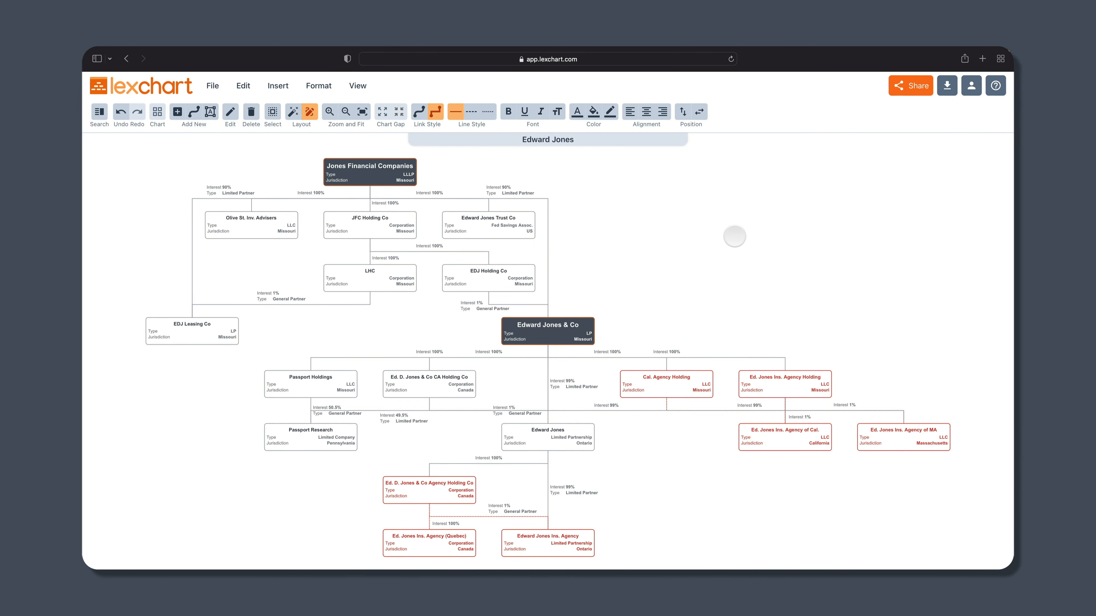
left_click(733, 237)
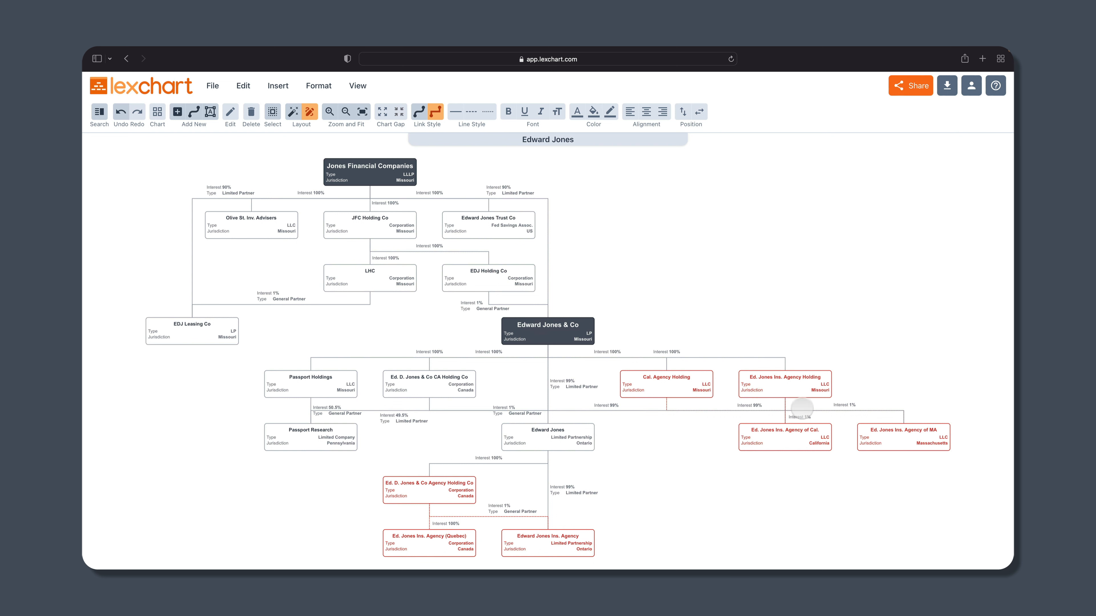
- Colour the 1% labels of the Cal. and MA agencies and the 100% and 1% General Partner labels above the Canadian agencies red
left_click(841, 405)
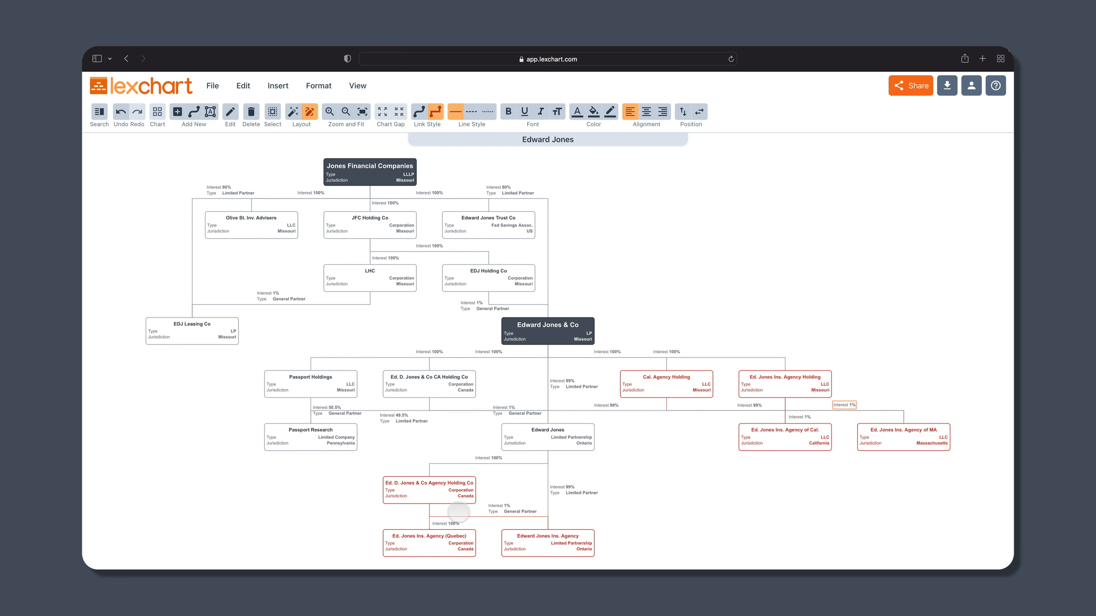
left_click(447, 524, "shift")
left_click(518, 513, "shift")
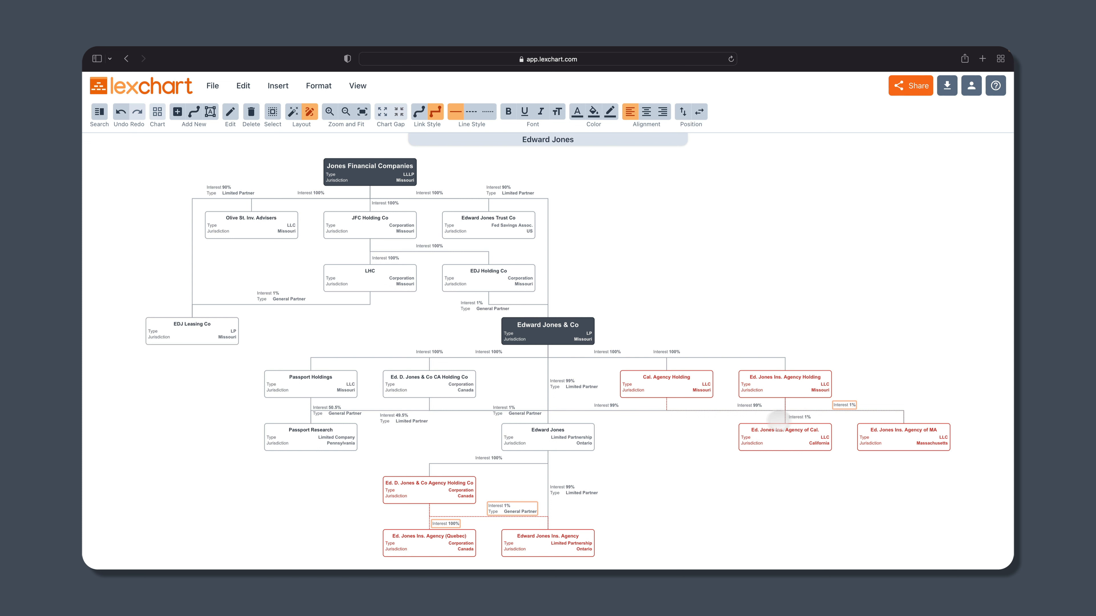
left_click(797, 417)
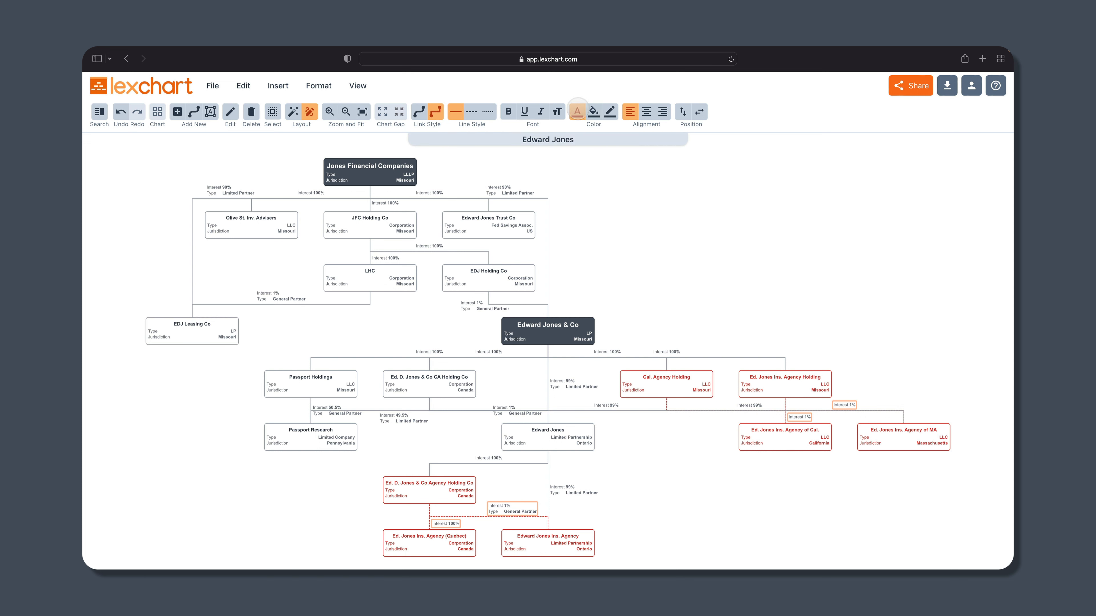
left_click(577, 112)
left_click(525, 216)
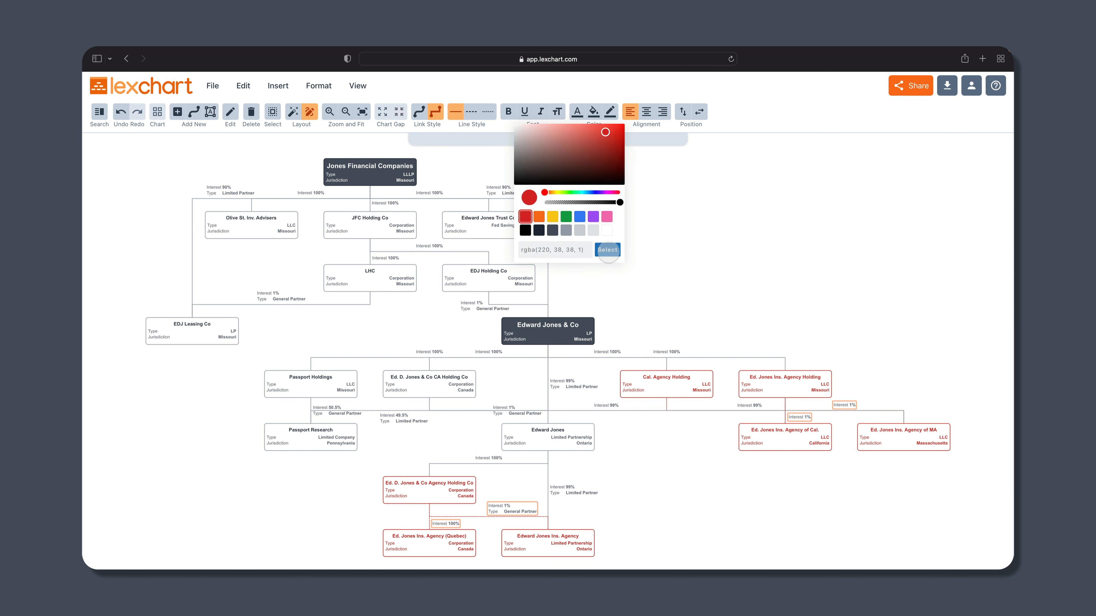
left_click(608, 250)
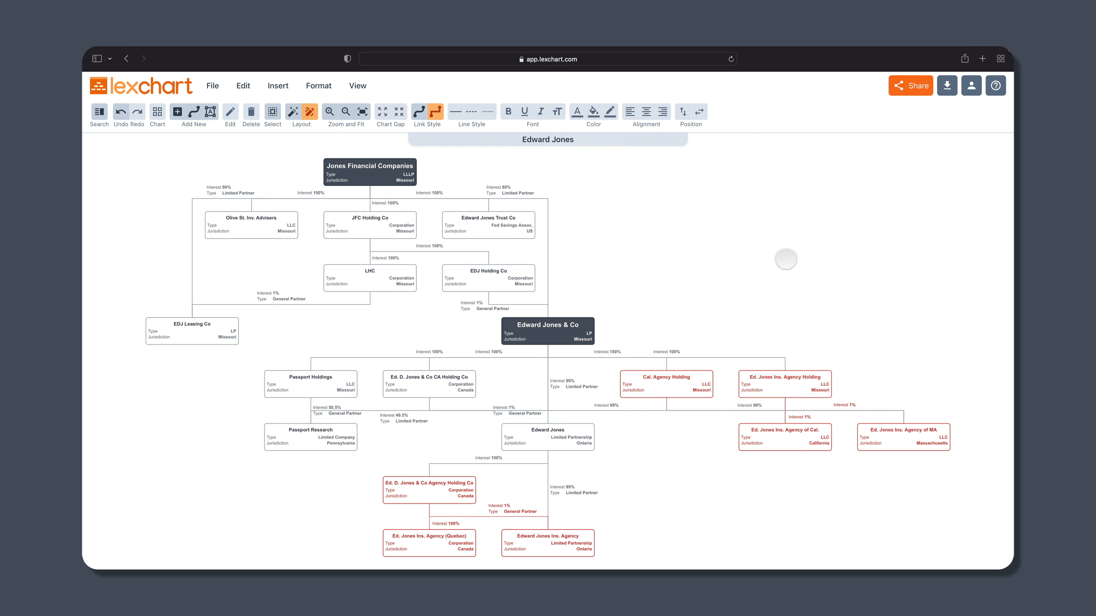